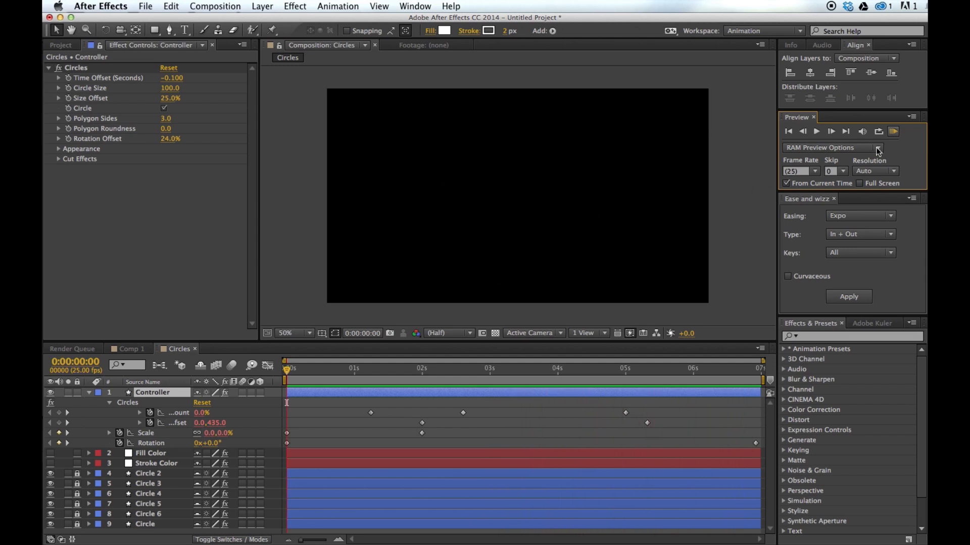
Delete the Circles composition from the project and confirm its removal
{"action": "left_click", "coordinate": [893, 132]}
{"action": "left_click", "coordinate": [61, 46]}
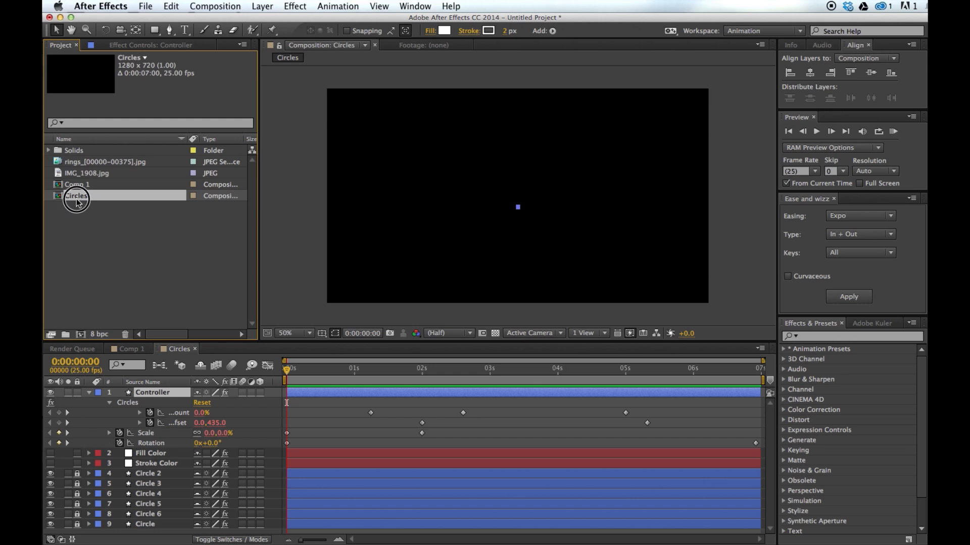
{"action": "key", "text": "Delete"}
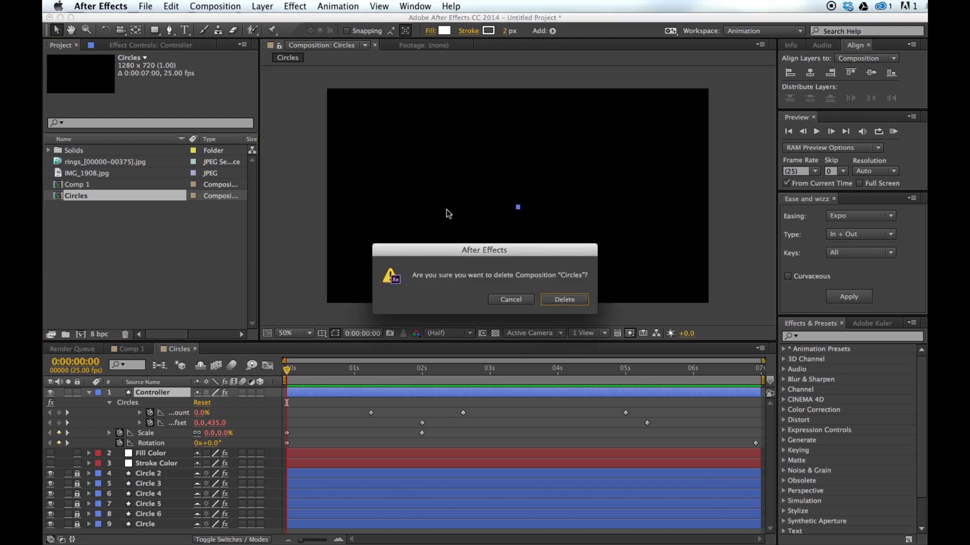
{"action": "left_click", "coordinate": [545, 300]}
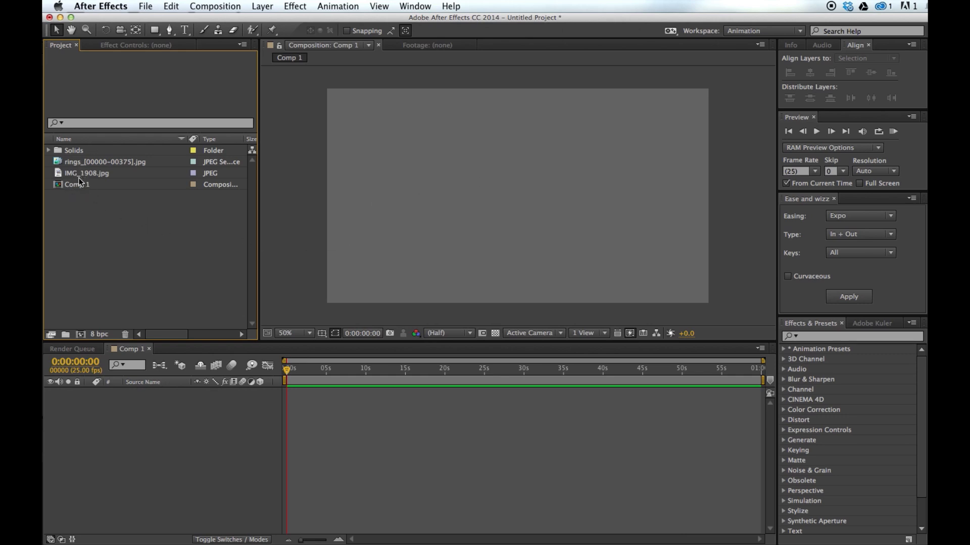
Run the Create Circles Comp.jsx script to generate a new Circles composition
{"action": "left_click", "coordinate": [137, 188]}
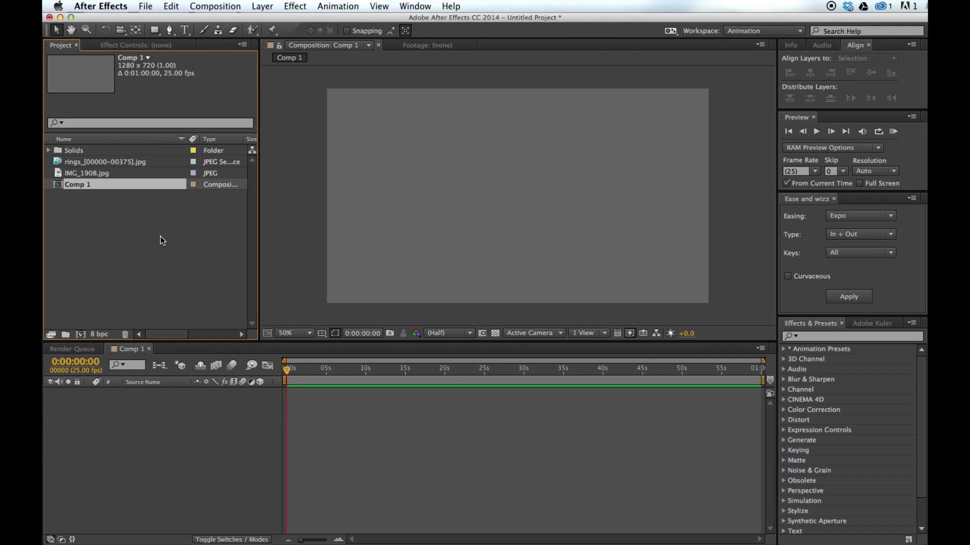
{"action": "left_click", "coordinate": [145, 6]}
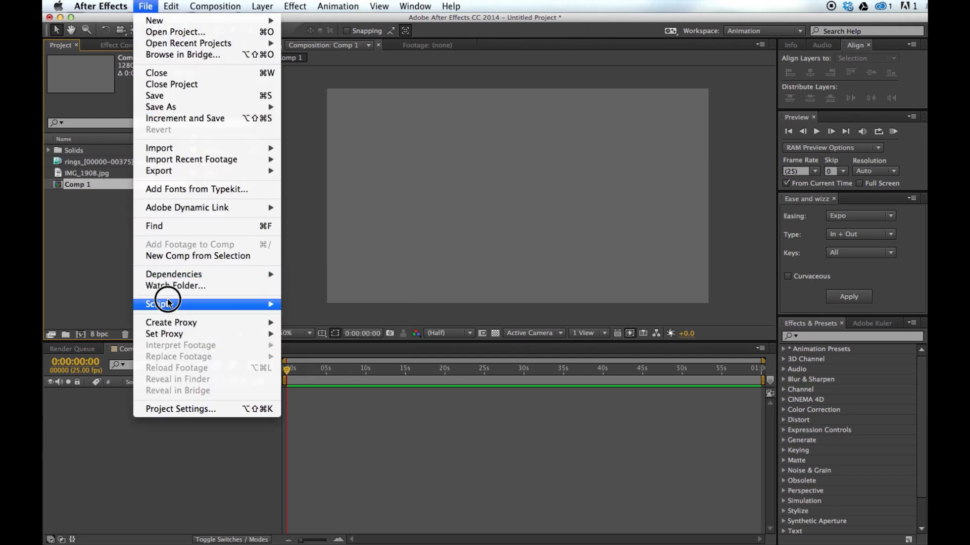
{"action": "mouse_move", "coordinate": [162, 304]}
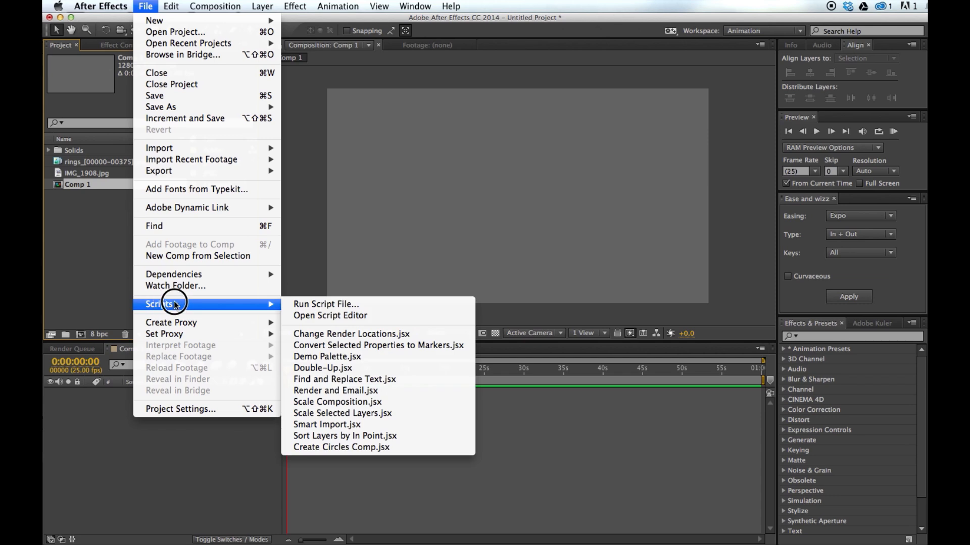
{"action": "left_click", "coordinate": [318, 449]}
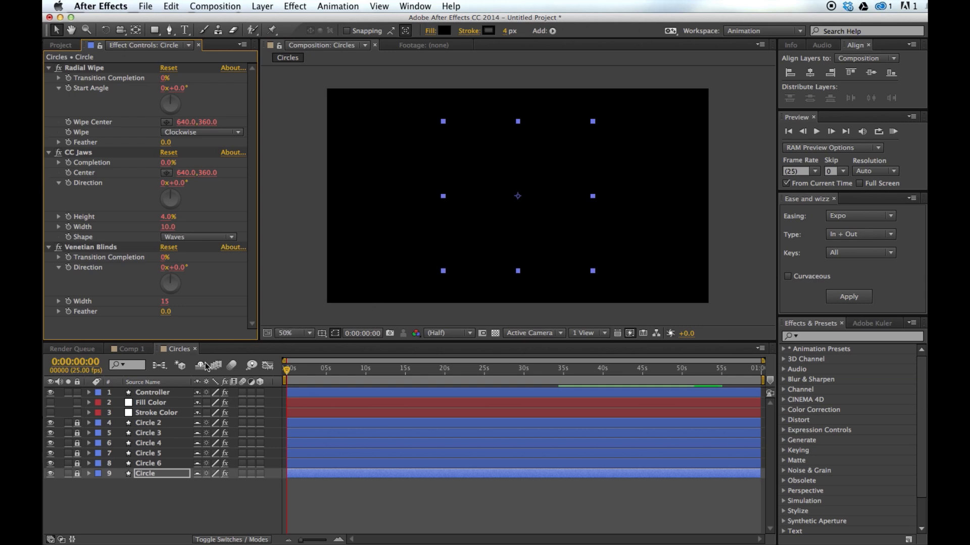
In the Controller layer's Circles effect, set Fill Color Layer to 2. Fill Color and Stroke Color Layer to 3. Stroke Color
{"action": "left_click", "coordinate": [161, 393]}
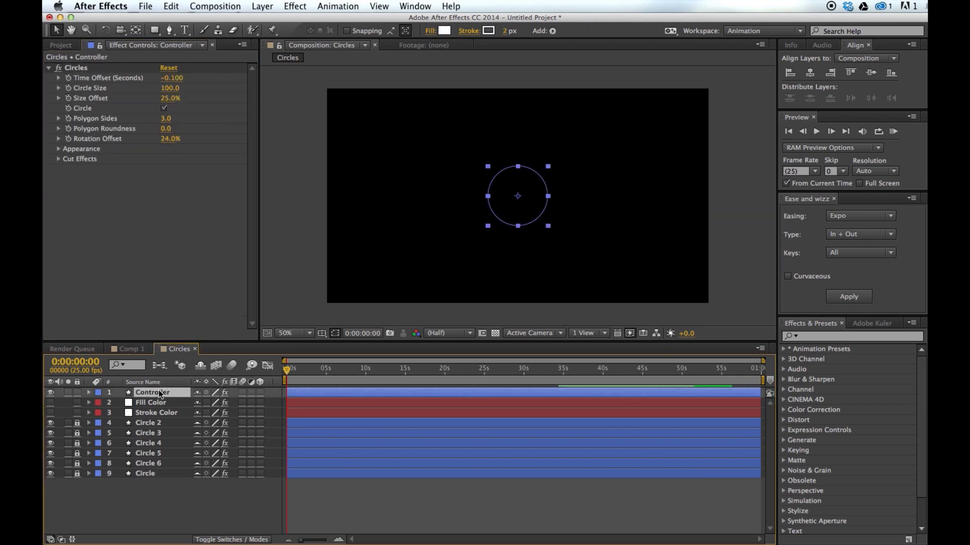
{"action": "left_click", "coordinate": [58, 149]}
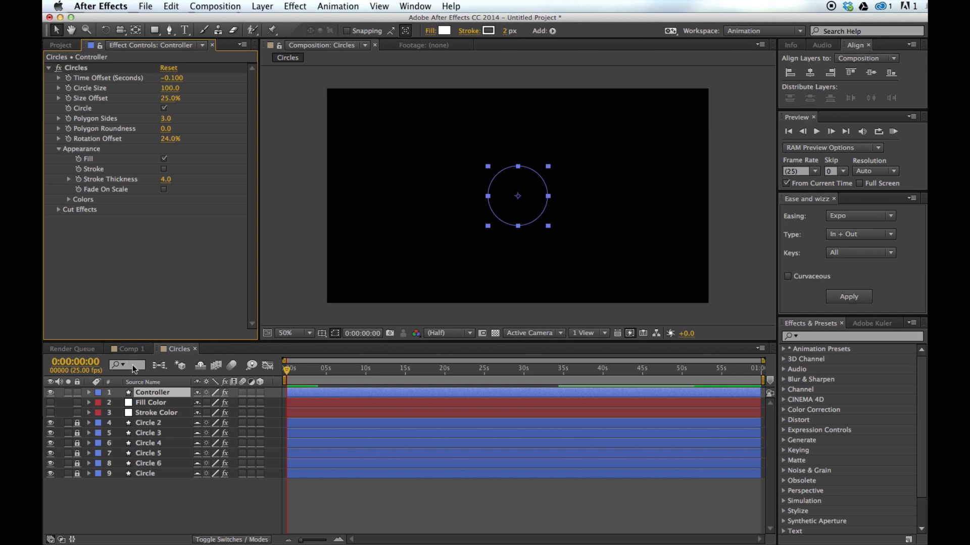
{"action": "left_click", "coordinate": [69, 200]}
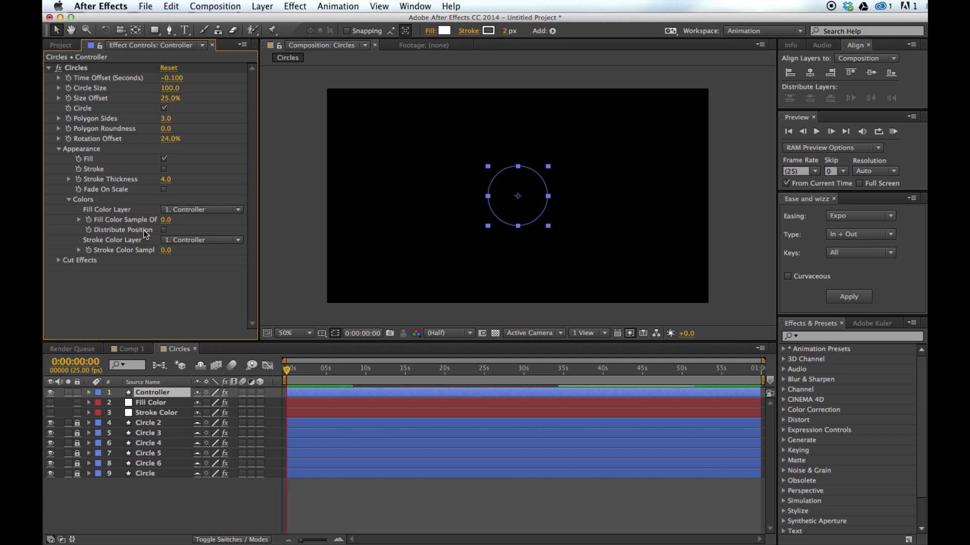
{"action": "left_click", "coordinate": [175, 213]}
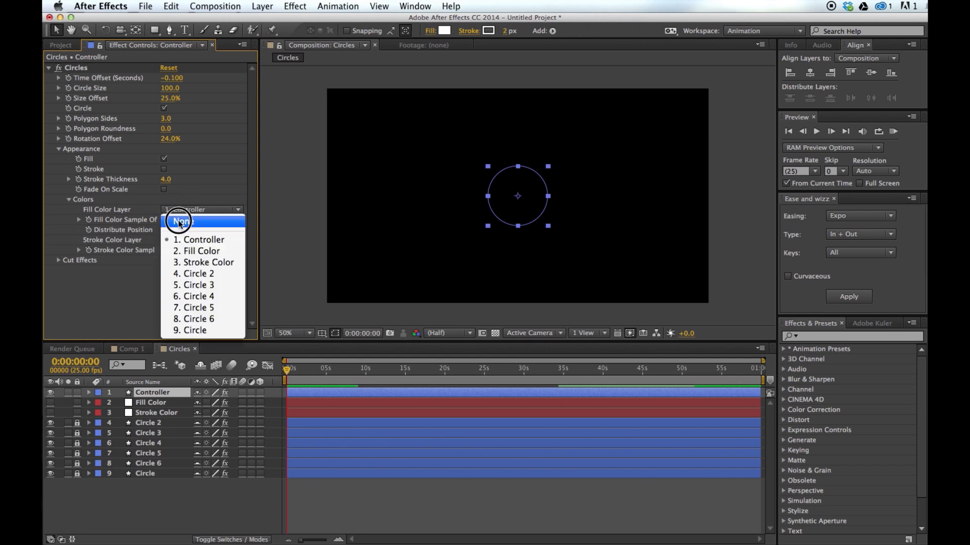
{"action": "left_click", "coordinate": [183, 251]}
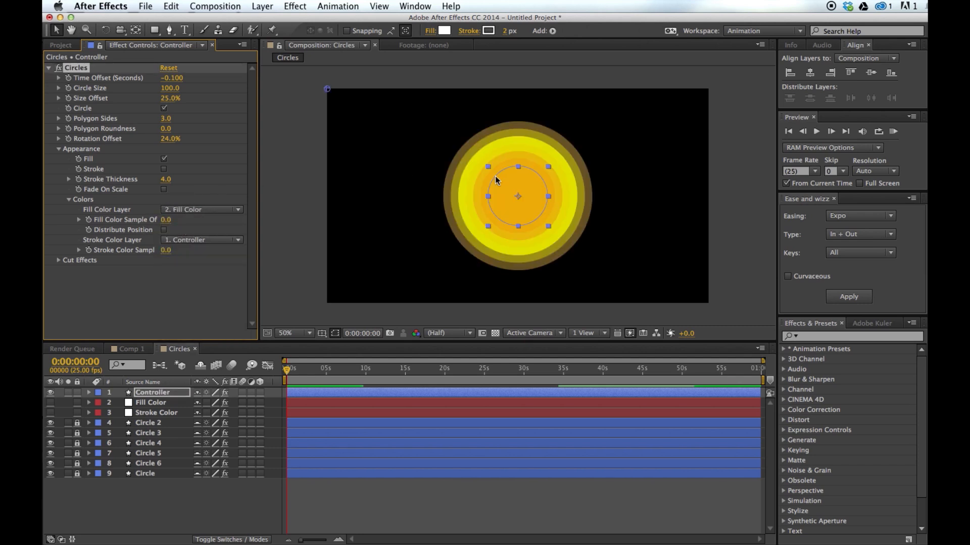
{"action": "left_click", "coordinate": [200, 242]}
{"action": "left_click", "coordinate": [196, 292]}
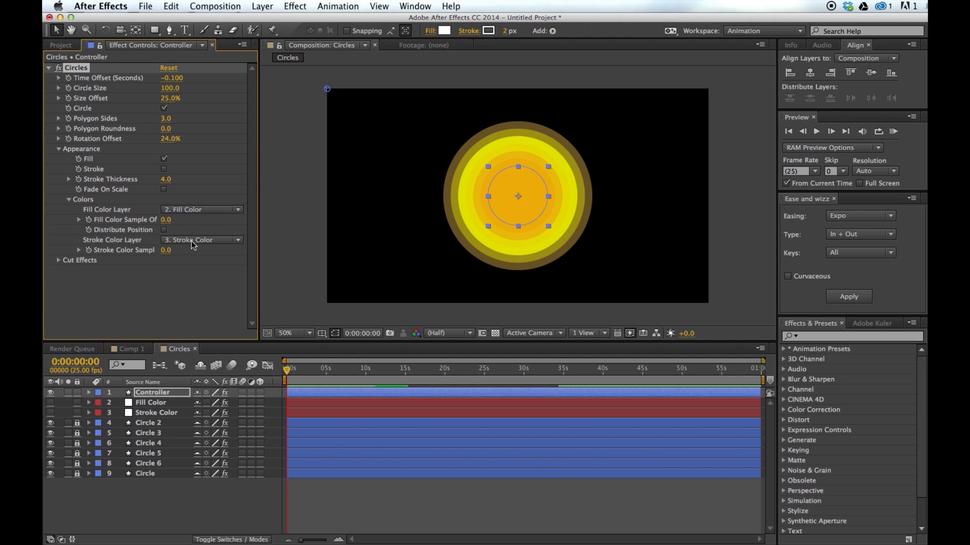
{"action": "left_click", "coordinate": [59, 149]}
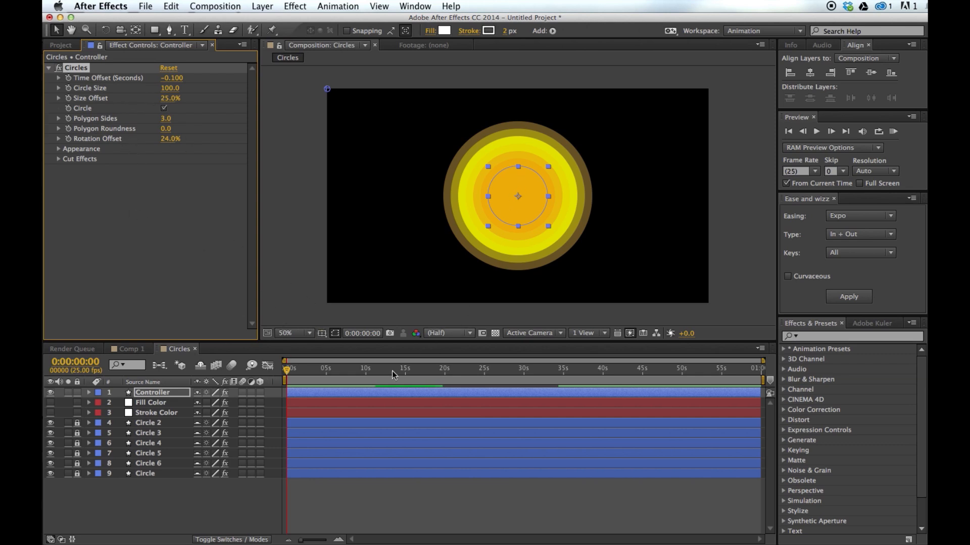
Add a Scale keyframe of 100% to the Controller layer at 0:00:01:00
{"action": "left_click", "coordinate": [339, 541]}
{"action": "left_click", "coordinate": [338, 540]}
{"action": "left_click", "coordinate": [339, 541]}
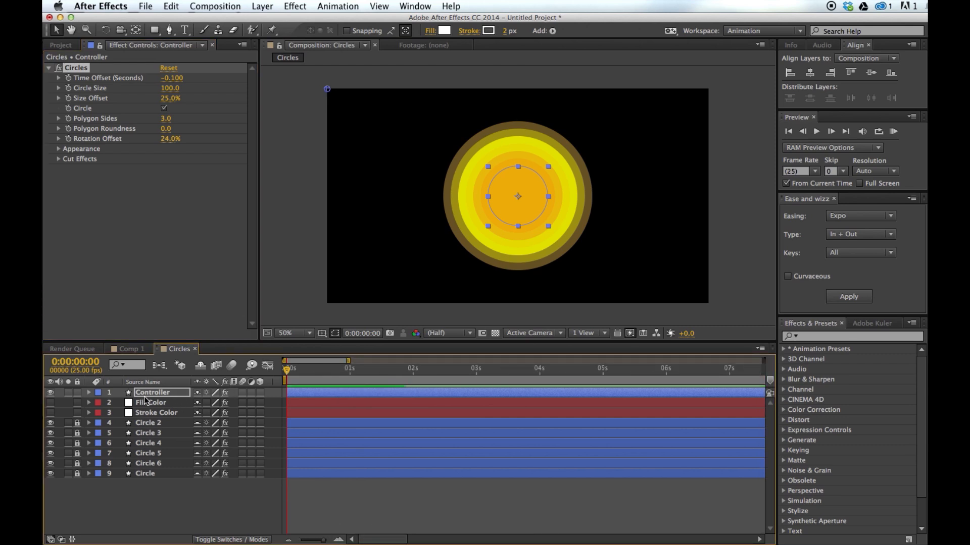
{"action": "left_click", "coordinate": [171, 391]}
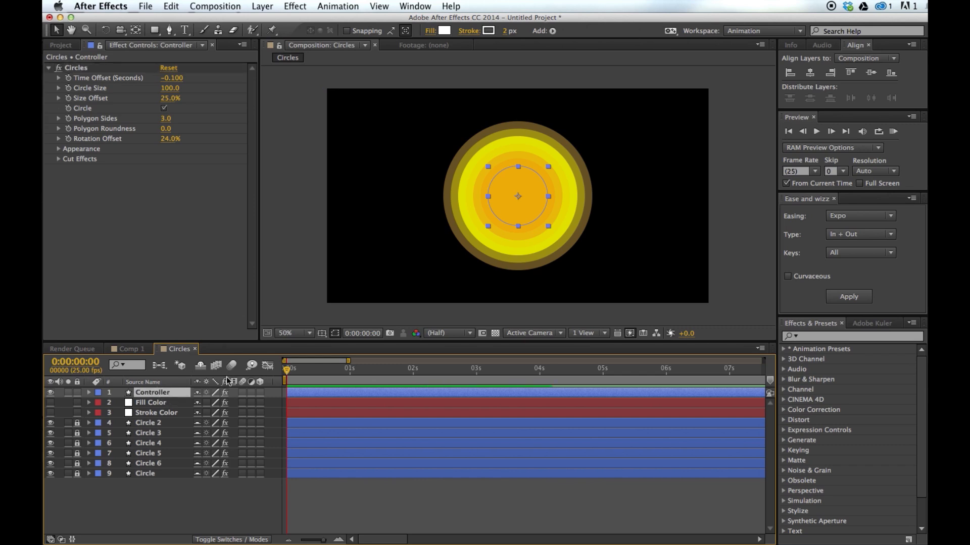
{"action": "left_click_drag", "start_coordinate": [318, 371], "coordinate": [350, 375]}
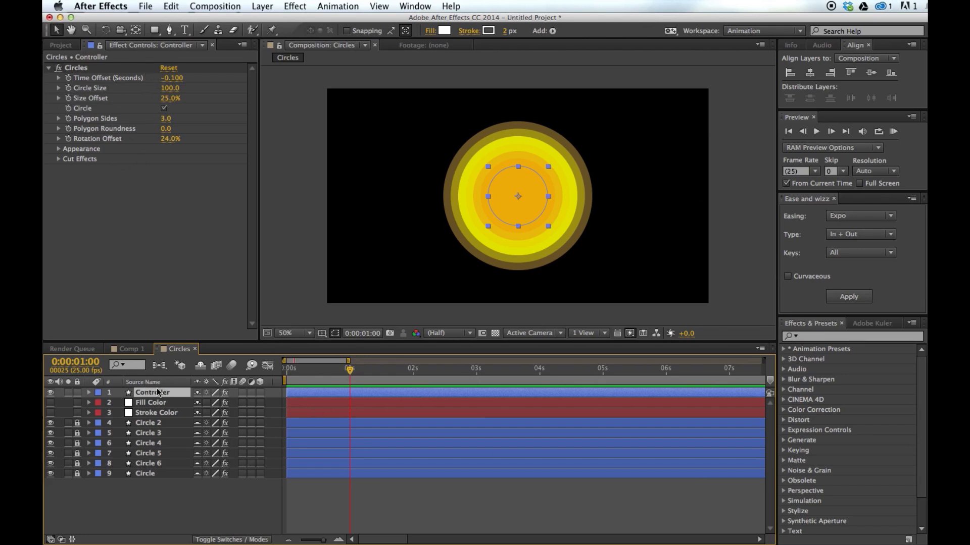
{"action": "key", "text": "s"}
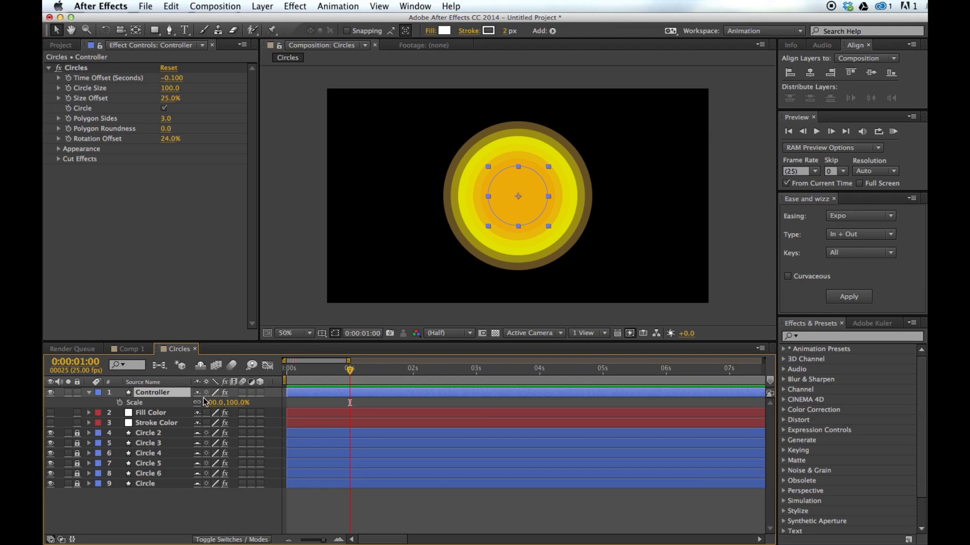
{"action": "left_click", "coordinate": [119, 404]}
Set the Controller layer's Scale to 0% at 0:00:00:00
{"action": "left_click_drag", "start_coordinate": [334, 374], "coordinate": [268, 381]}
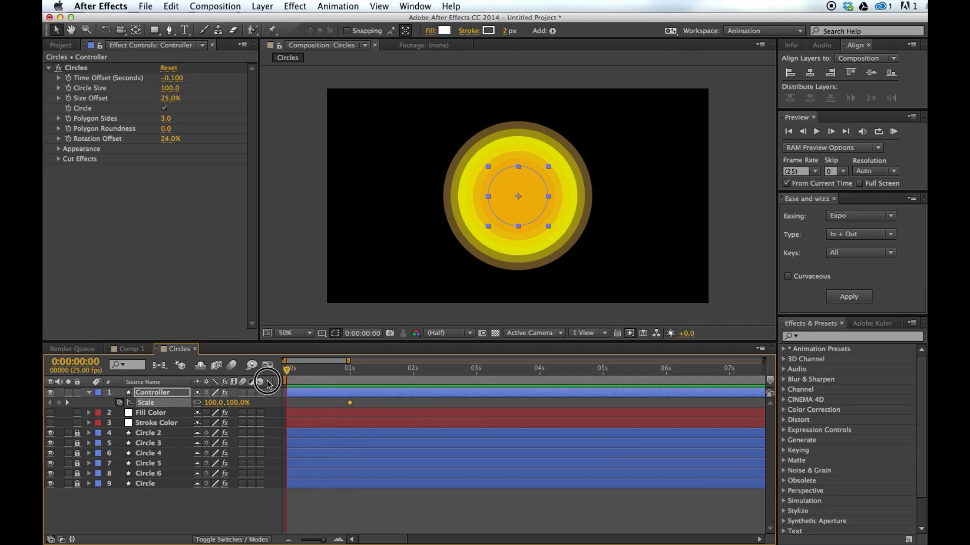
{"action": "left_click", "coordinate": [212, 404]}
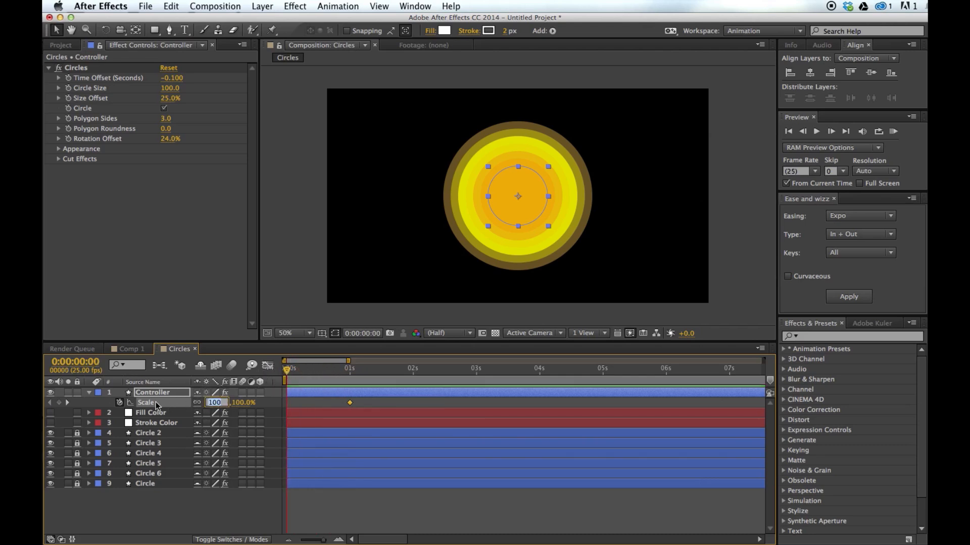
{"action": "type", "text": "0"}
{"action": "key", "text": "Return"}
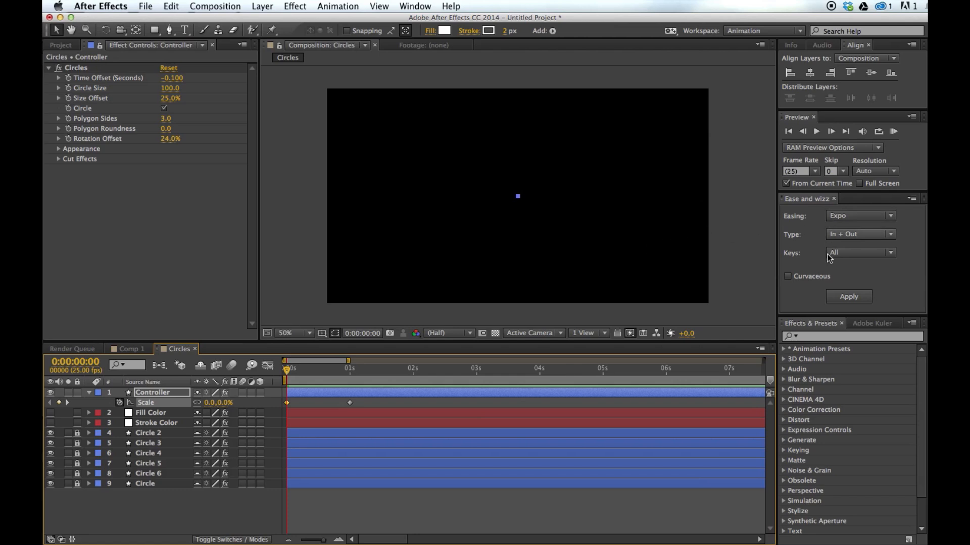
Apply Ease and wizz Expo In + Out easing to all Scale keys and RAM-preview the animation from the start
{"action": "left_click", "coordinate": [836, 298]}
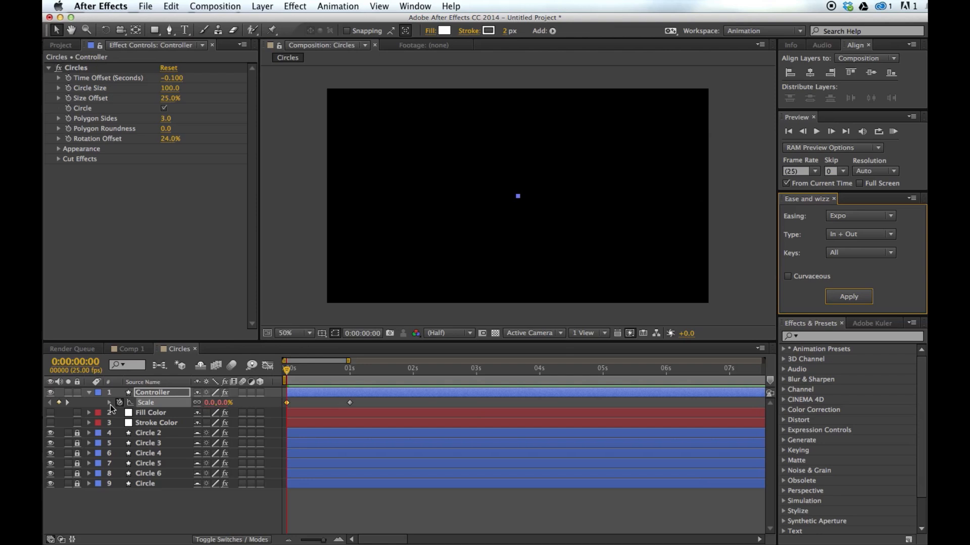
{"action": "left_click_drag", "start_coordinate": [307, 377], "coordinate": [259, 389]}
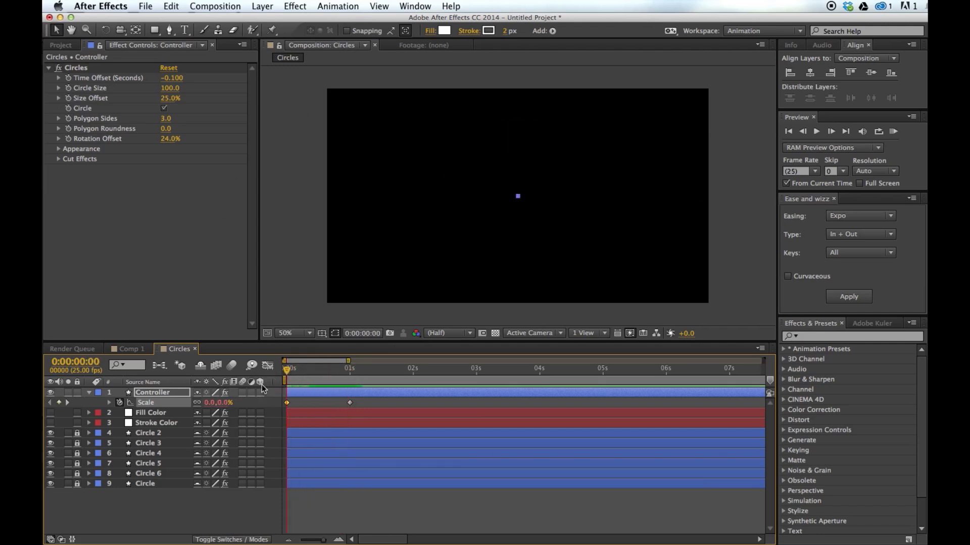
{"action": "left_click", "coordinate": [893, 132]}
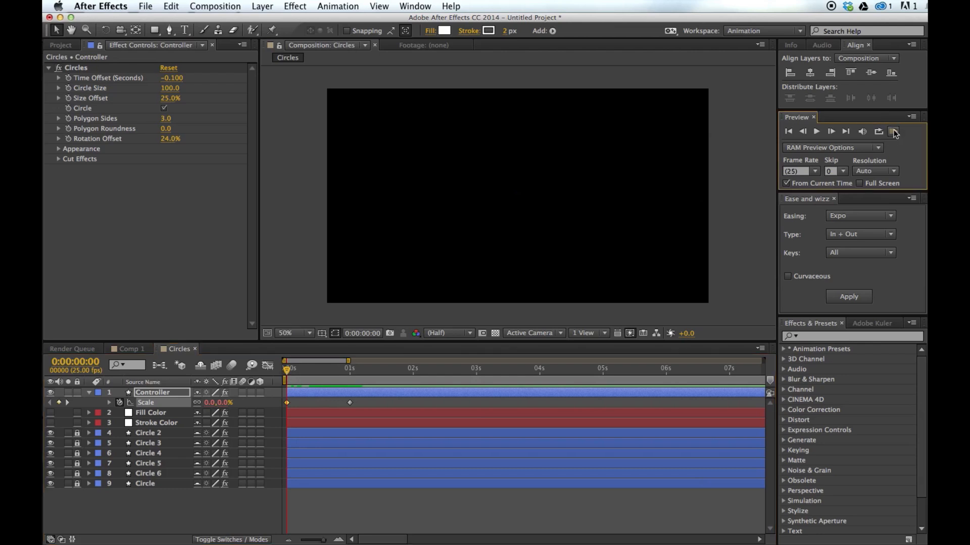
{"action": "left_click", "coordinate": [892, 131]}
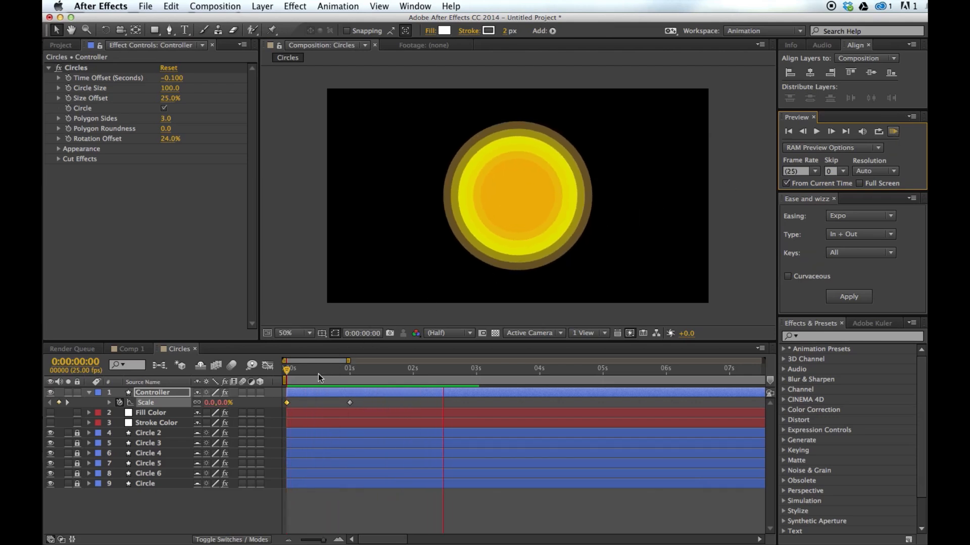
Move the Controller's second Scale keyframe to 2 seconds and RAM-preview the animation from the start
{"action": "left_click", "coordinate": [349, 371]}
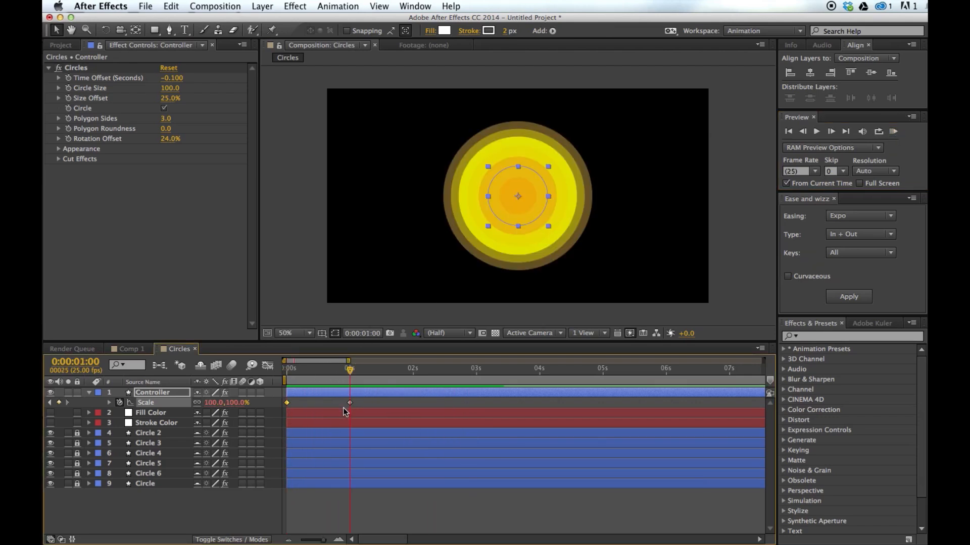
{"action": "left_click_drag", "start_coordinate": [348, 405], "coordinate": [284, 376]}
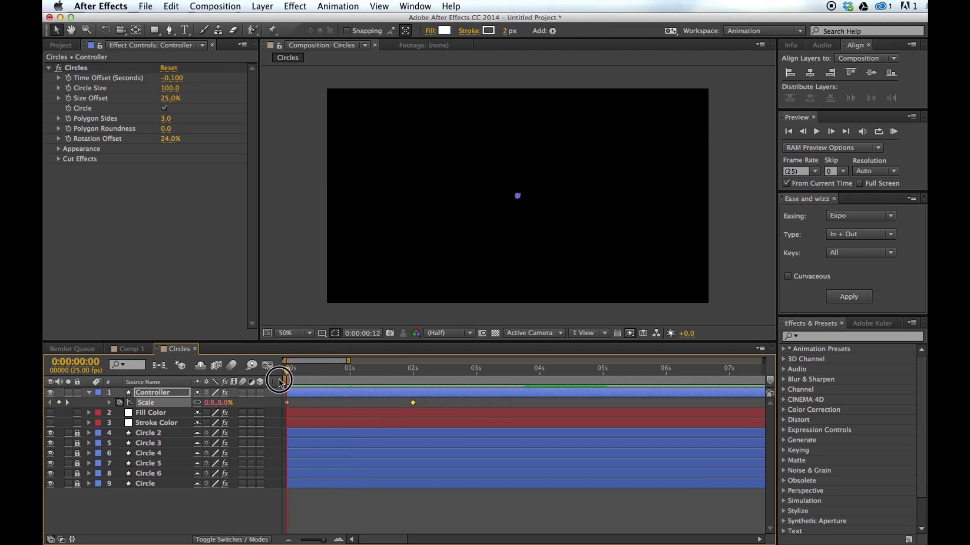
{"action": "left_click", "coordinate": [892, 132]}
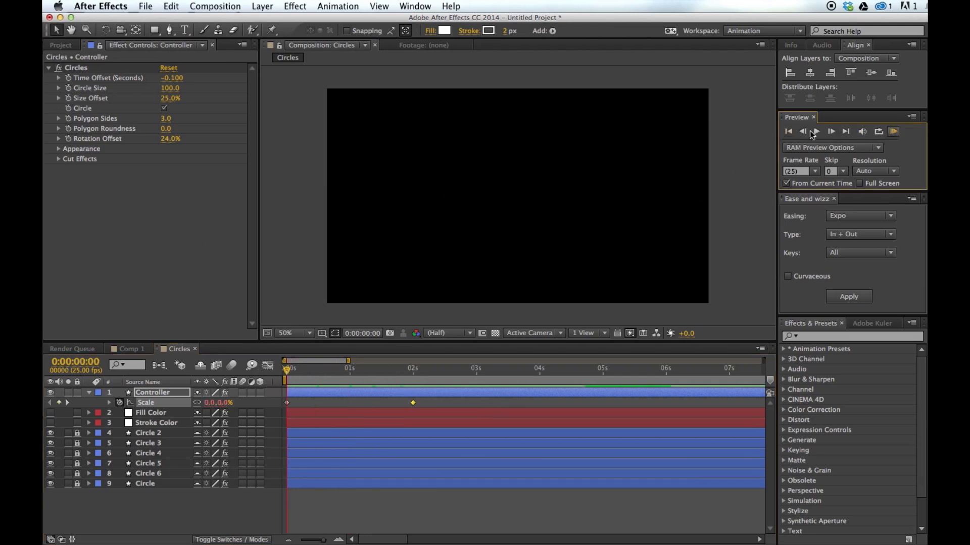
{"action": "left_click", "coordinate": [893, 133]}
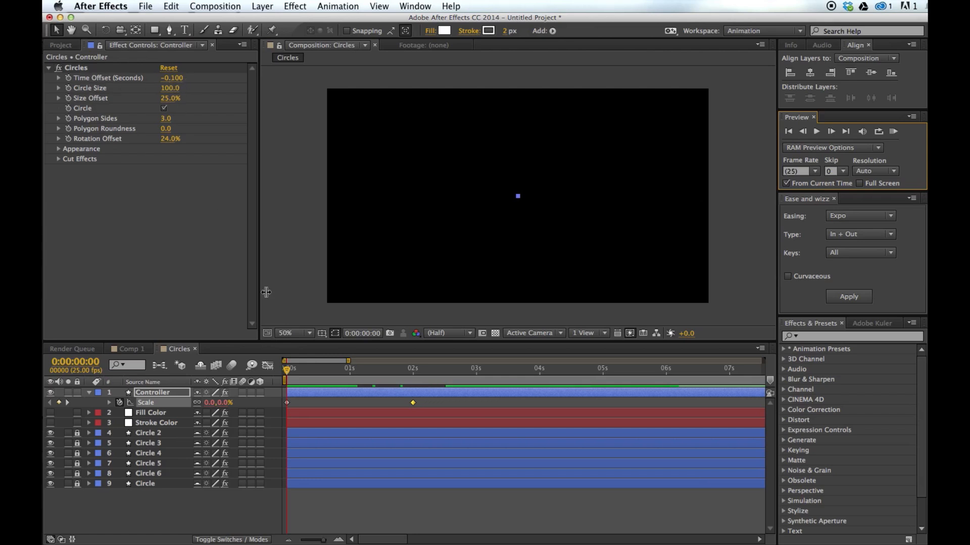
Set the Circles effect's Time Offset to 0 seconds on the Controller and scrub the scale animation
{"action": "left_click_drag", "start_coordinate": [295, 367], "coordinate": [372, 372]}
{"action": "left_click", "coordinate": [170, 78]}
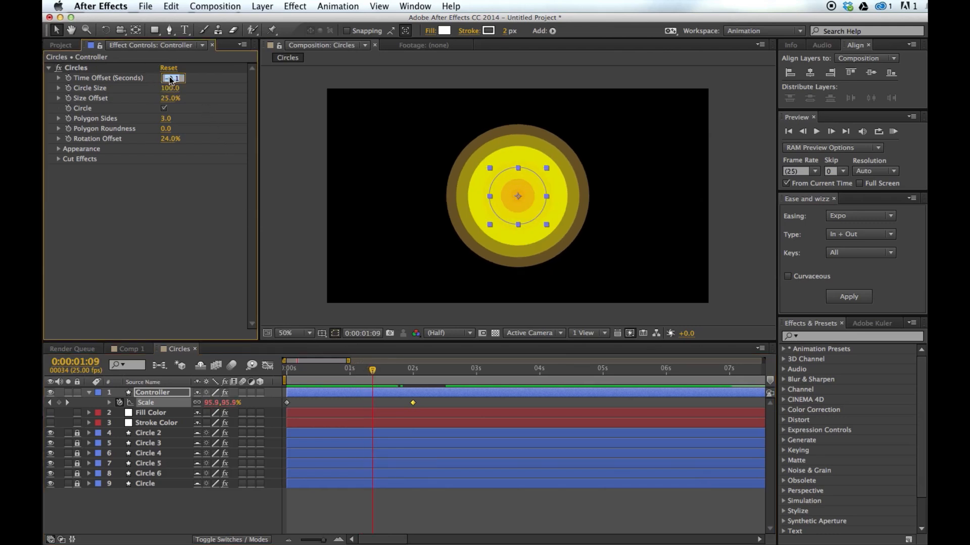
{"action": "type", "text": "0"}
{"action": "key", "text": "Return"}
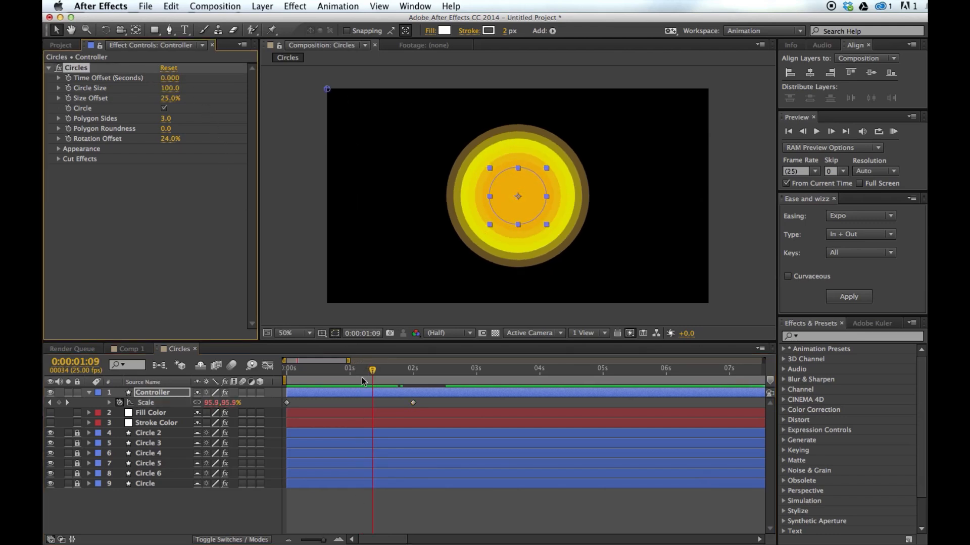
{"action": "mouse_move", "coordinate": [372, 367]}
{"action": "left_mouse_down"}
{"action": "mouse_move", "coordinate": [309, 372]}
{"action": "mouse_move", "coordinate": [385, 377]}
{"action": "mouse_move", "coordinate": [329, 384]}
{"action": "mouse_move", "coordinate": [370, 380]}
{"action": "left_mouse_up"}
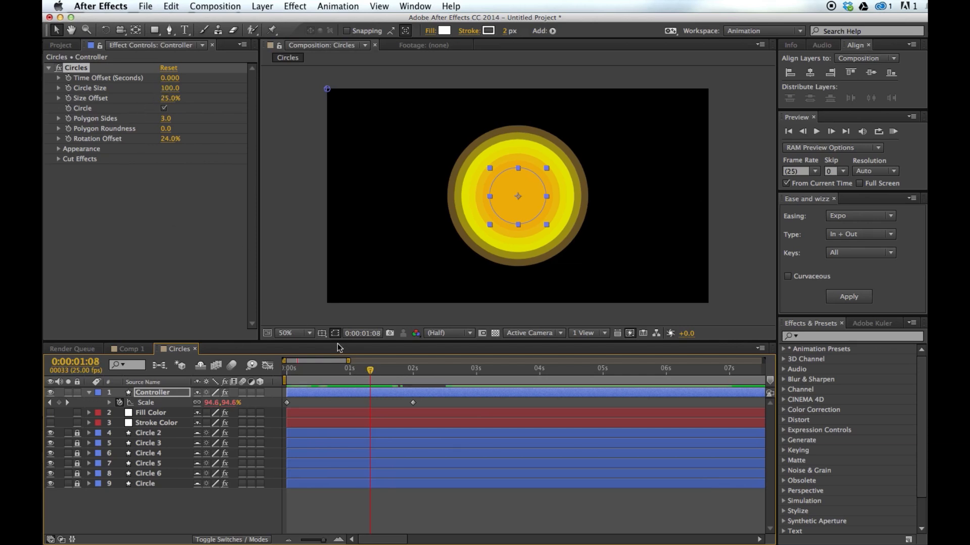
Scrub the animation to 0:00:01:11 and set the Circles effect's Time Offset to -0.1 seconds
{"action": "left_click", "coordinate": [170, 78]}
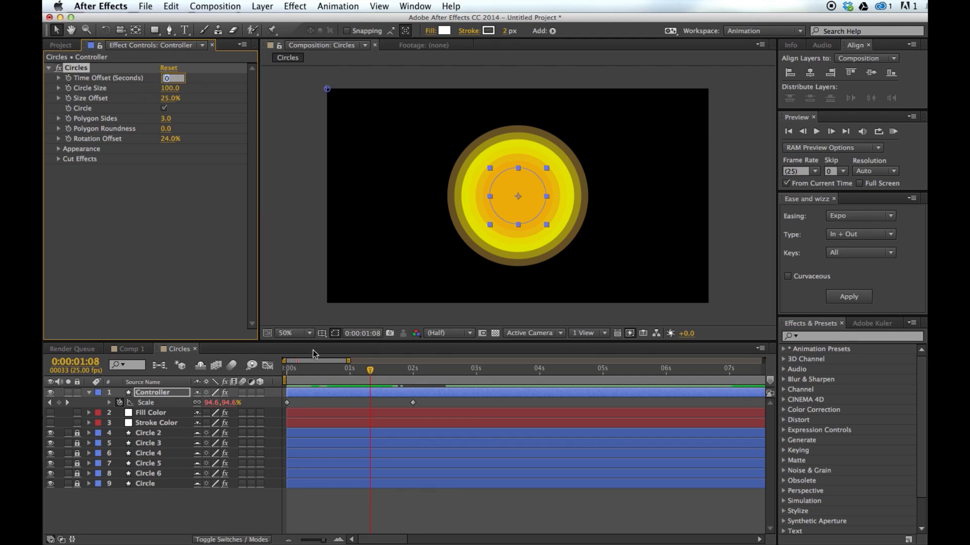
{"action": "left_click_drag", "start_coordinate": [330, 374], "coordinate": [380, 374]}
{"action": "left_click", "coordinate": [166, 77]}
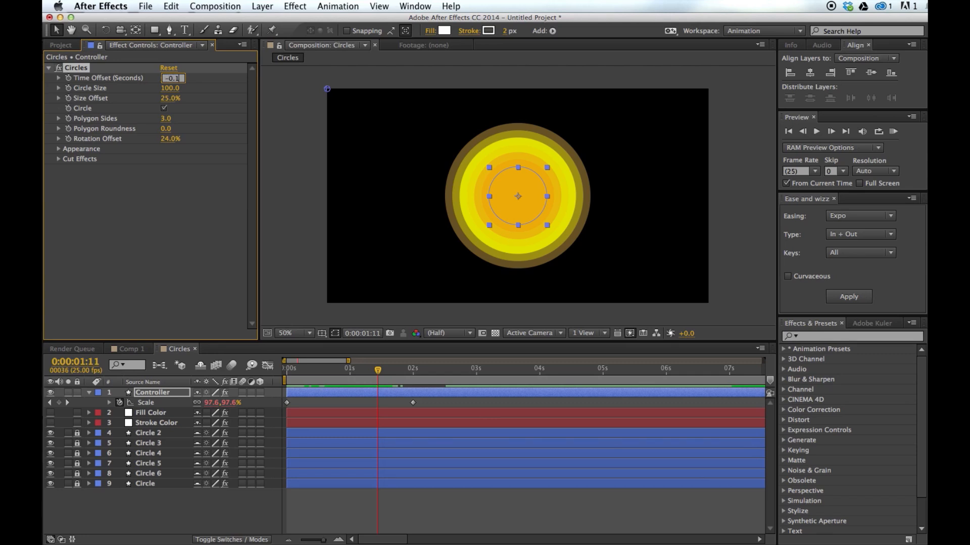
{"action": "key", "text": "Return"}
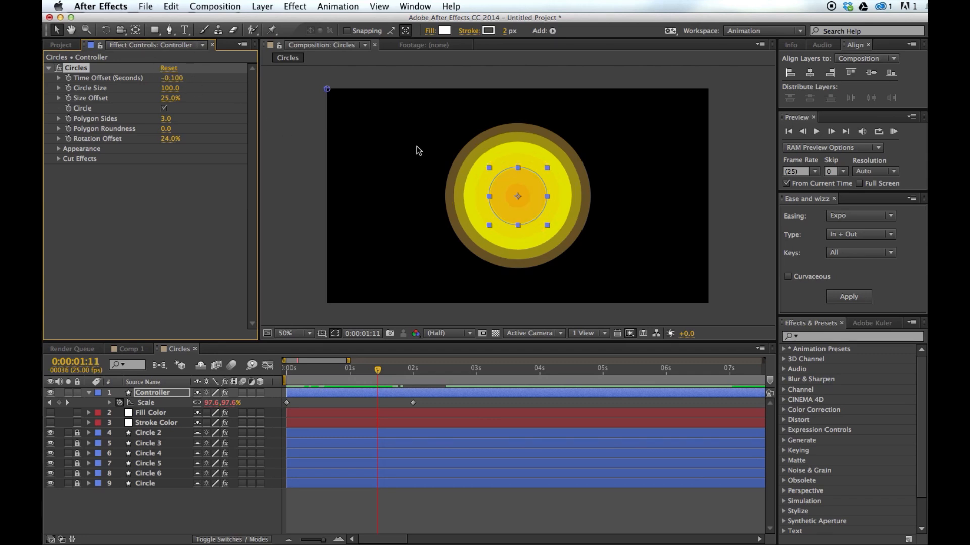
Disable the easing expression on the Controller's Scale and scrub the scale animation around the 2-second keyframe
{"action": "left_click_drag", "start_coordinate": [387, 373], "coordinate": [428, 373]}
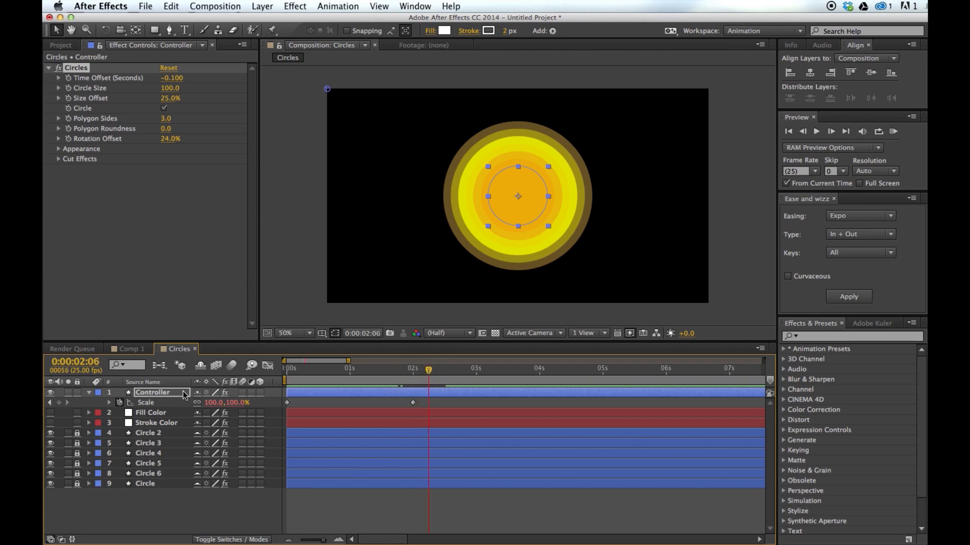
{"action": "left_click", "coordinate": [108, 403]}
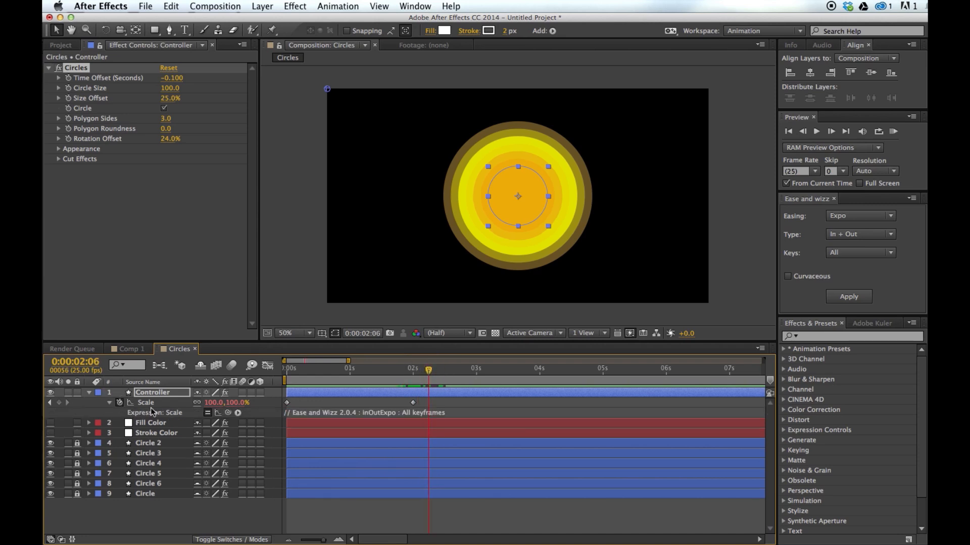
{"action": "left_click", "coordinate": [109, 403]}
{"action": "left_click", "coordinate": [395, 376]}
{"action": "left_click_drag", "start_coordinate": [395, 376], "coordinate": [430, 374]}
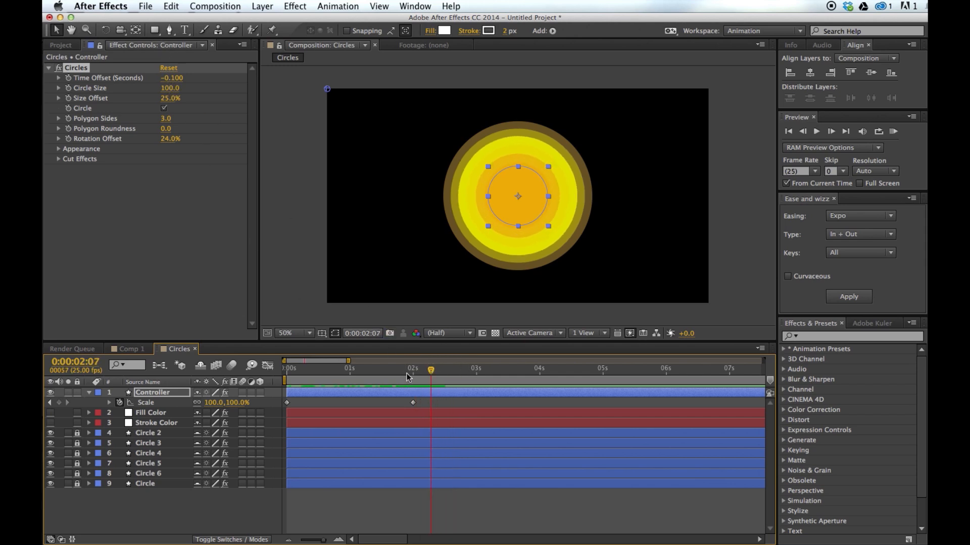
{"action": "mouse_move", "coordinate": [413, 370]}
{"action": "left_mouse_down"}
{"action": "mouse_move", "coordinate": [291, 373]}
{"action": "mouse_move", "coordinate": [426, 372]}
{"action": "mouse_move", "coordinate": [408, 372]}
{"action": "left_mouse_up"}
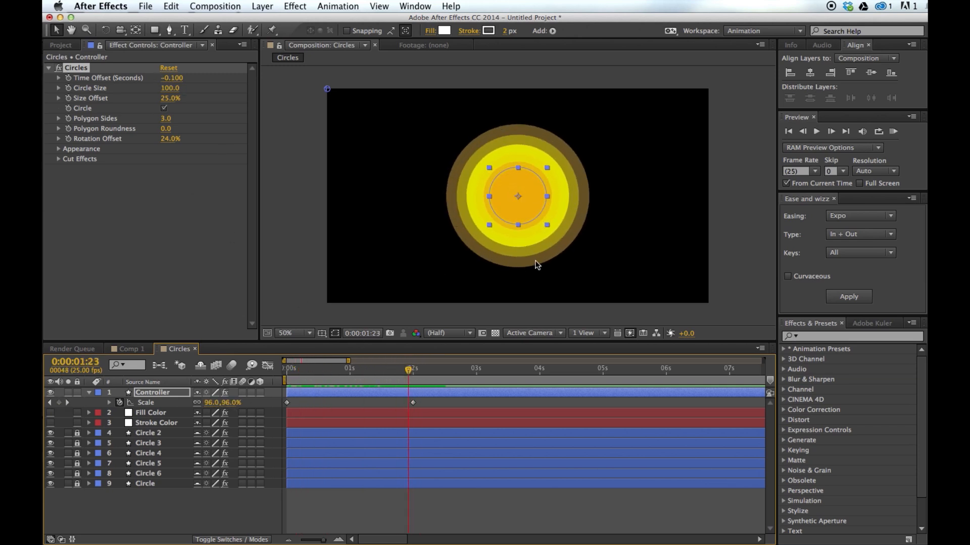
{"action": "mouse_move", "coordinate": [400, 372]}
{"action": "left_mouse_down"}
{"action": "mouse_move", "coordinate": [296, 373]}
{"action": "mouse_move", "coordinate": [410, 372]}
{"action": "left_mouse_up"}
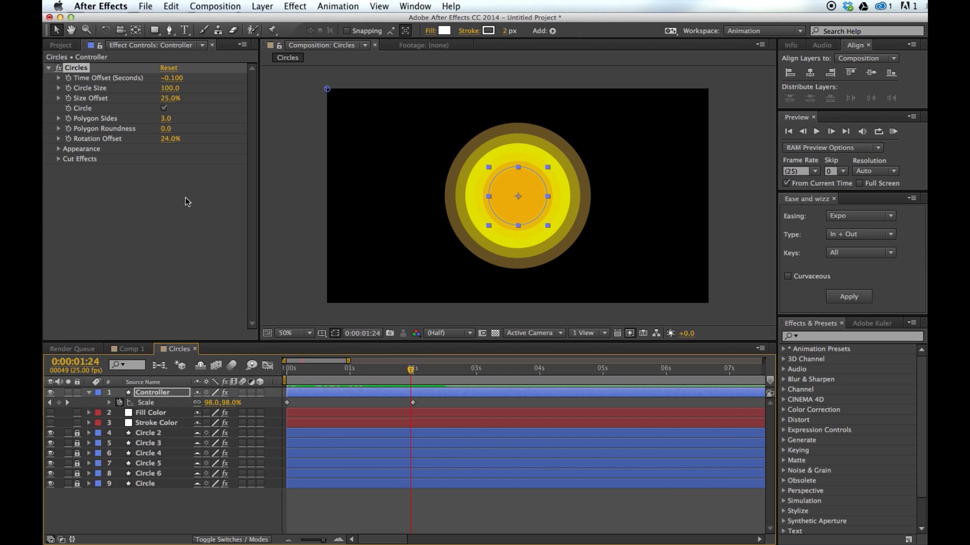
Set the Circles effect's Time Offset to 0.1 seconds on the Controller
{"action": "left_click", "coordinate": [167, 80]}
{"action": "type", "text": "0.1"}
{"action": "key", "text": "Return"}
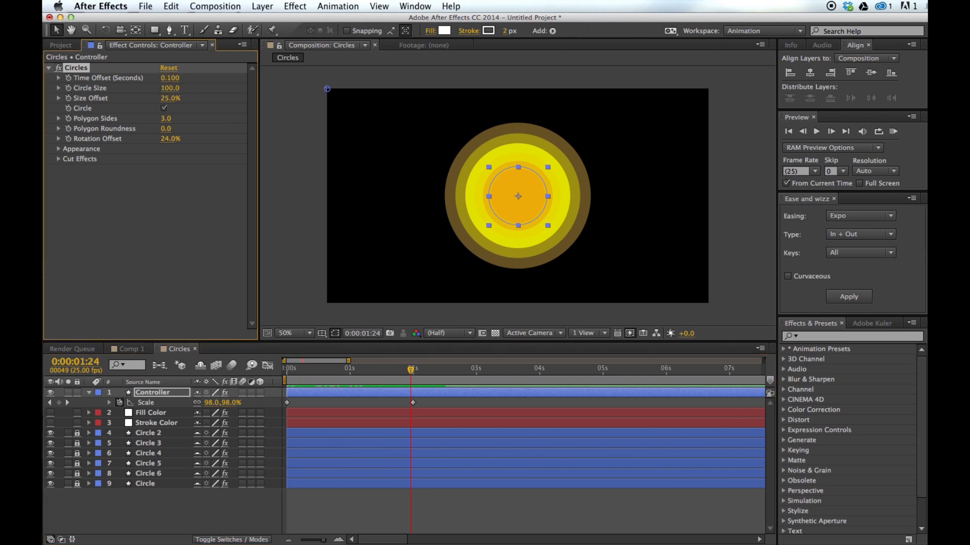
Shift the Controller layer to start at about half a second and RAM-preview the animation from the first frame
{"action": "left_click_drag", "start_coordinate": [401, 374], "coordinate": [338, 392]}
{"action": "left_click", "coordinate": [308, 393]}
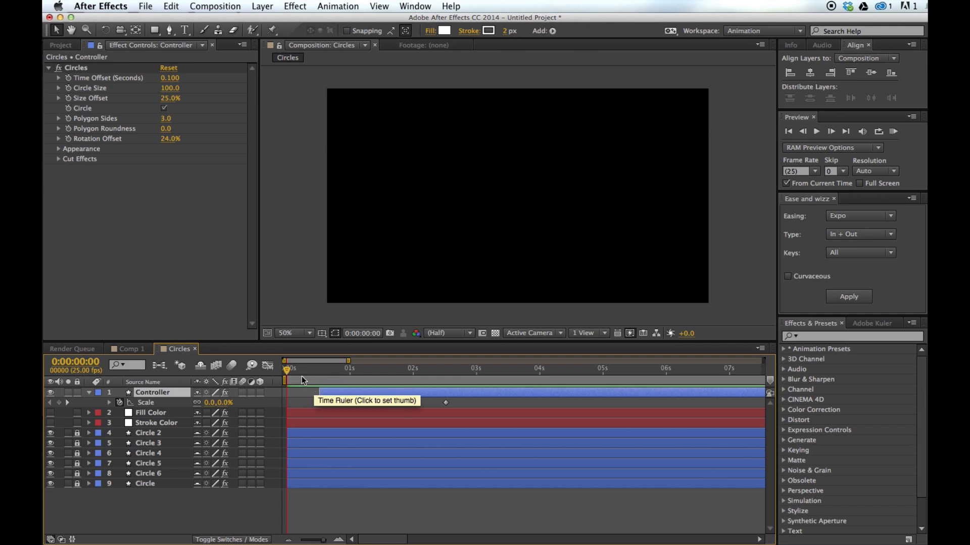
{"action": "mouse_move", "coordinate": [292, 370]}
{"action": "left_mouse_down"}
{"action": "mouse_move", "coordinate": [307, 372]}
{"action": "mouse_move", "coordinate": [282, 369]}
{"action": "left_mouse_up"}
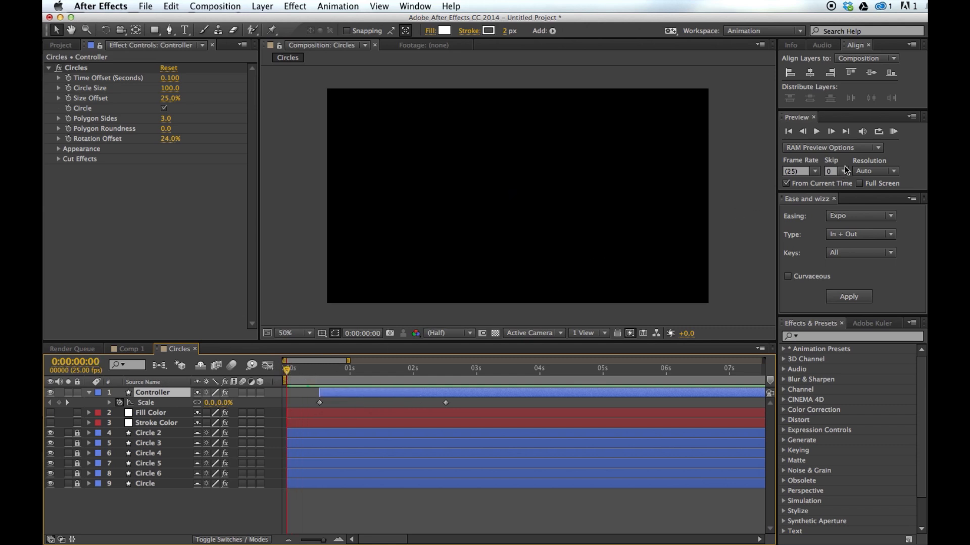
{"action": "left_click", "coordinate": [892, 132]}
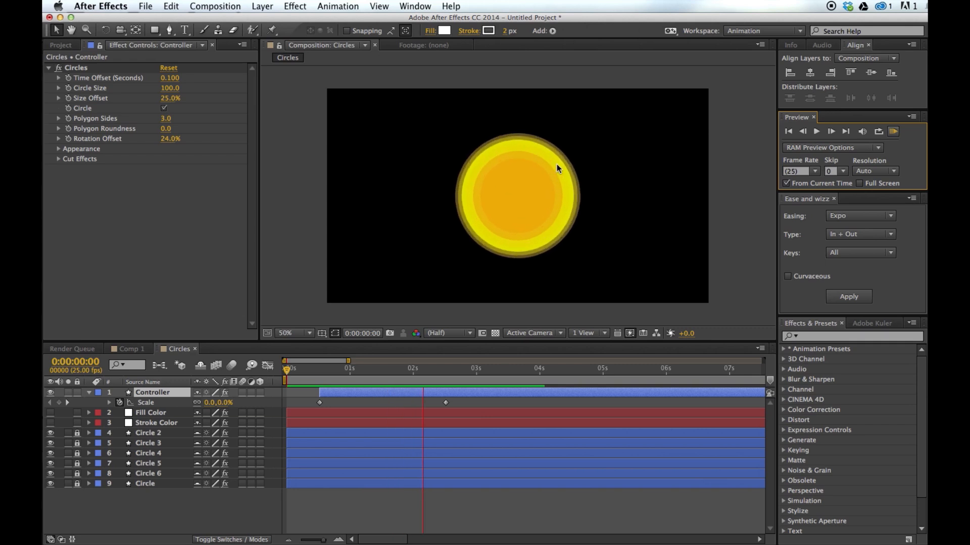
Return the Controller layer to the start of the timeline and set the Circles effect's Time Offset to -0.1 seconds
{"action": "left_click_drag", "start_coordinate": [403, 372], "coordinate": [453, 370]}
{"action": "left_click", "coordinate": [162, 80]}
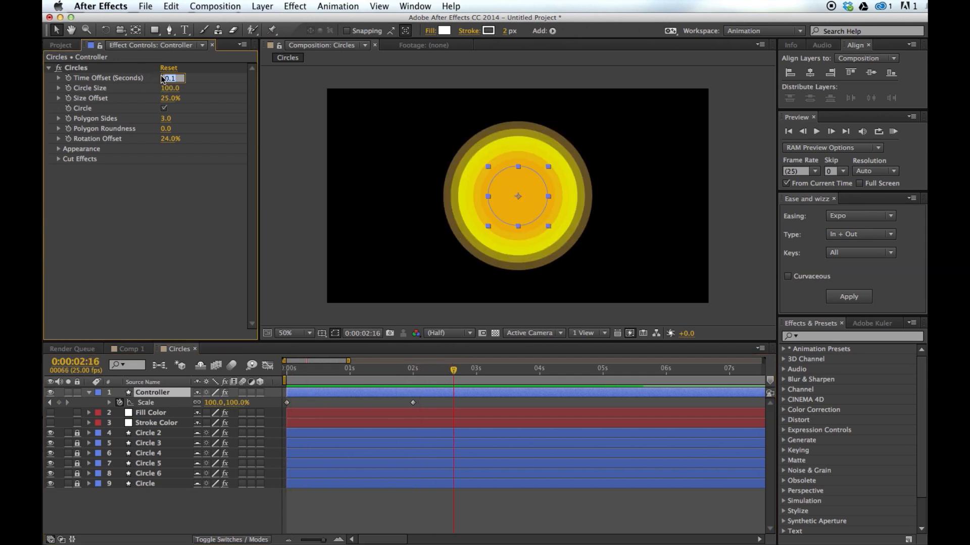
{"action": "type", "text": "-0.1"}
{"action": "key", "text": "Return"}
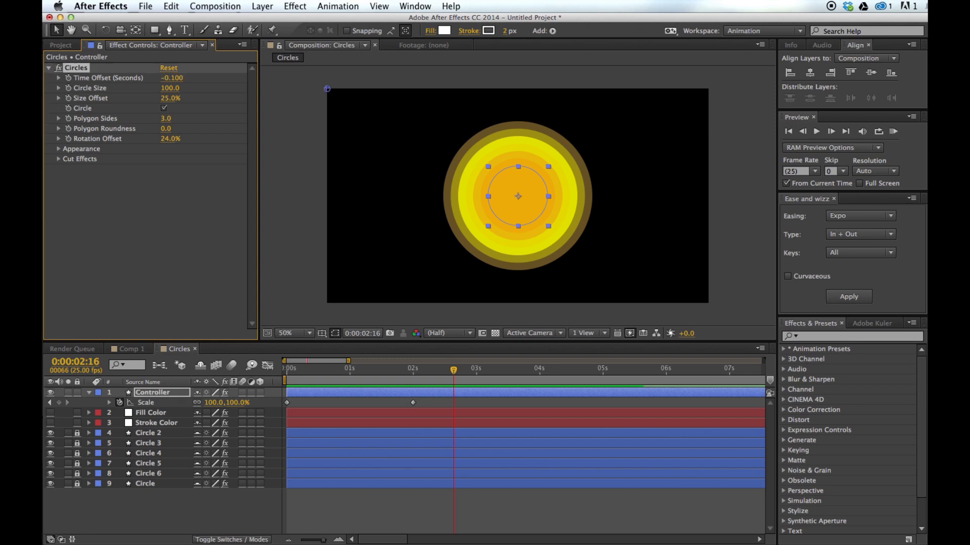
Re-enable the Controller's Scale easing expression, RAM-preview from the start and park the playhead at 2 seconds
{"action": "left_click", "coordinate": [110, 403]}
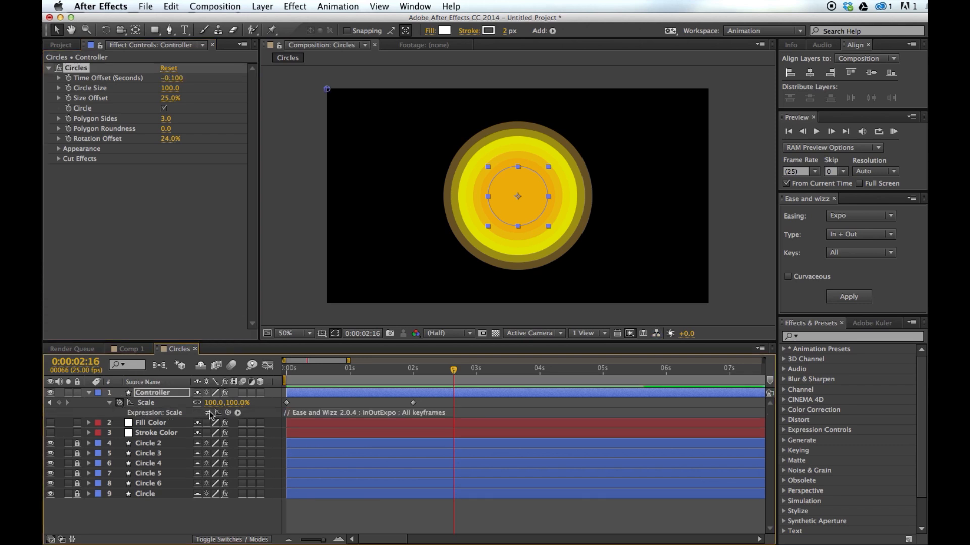
{"action": "left_click_drag", "start_coordinate": [412, 363], "coordinate": [287, 369]}
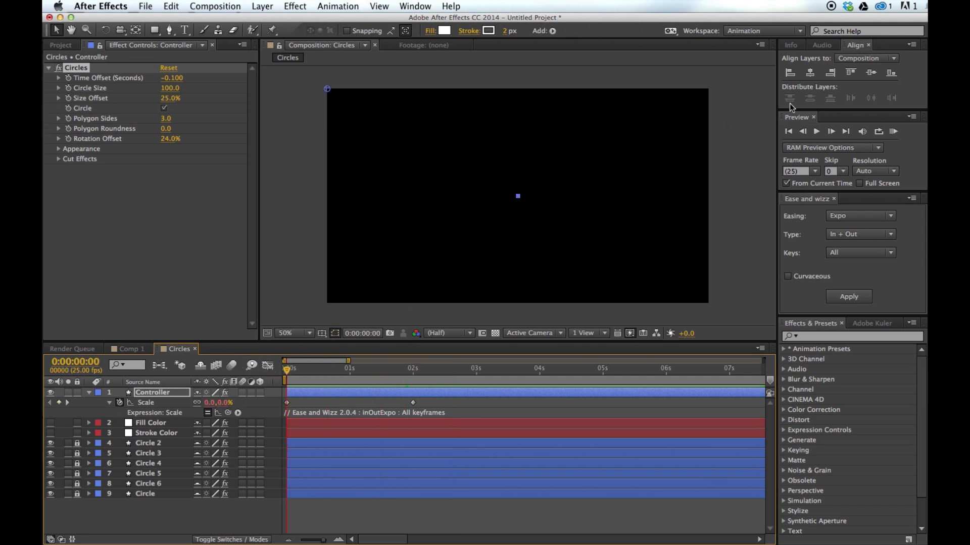
{"action": "left_click", "coordinate": [893, 131]}
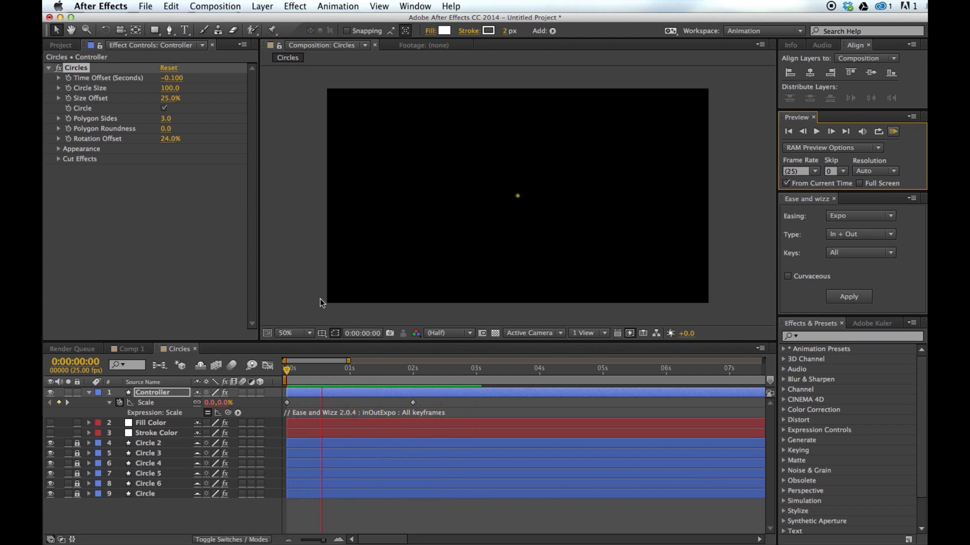
{"action": "key", "text": "space"}
{"action": "mouse_move", "coordinate": [413, 373]}
{"action": "left_mouse_down"}
{"action": "mouse_move", "coordinate": [344, 381]}
{"action": "mouse_move", "coordinate": [414, 384]}
{"action": "left_mouse_up"}
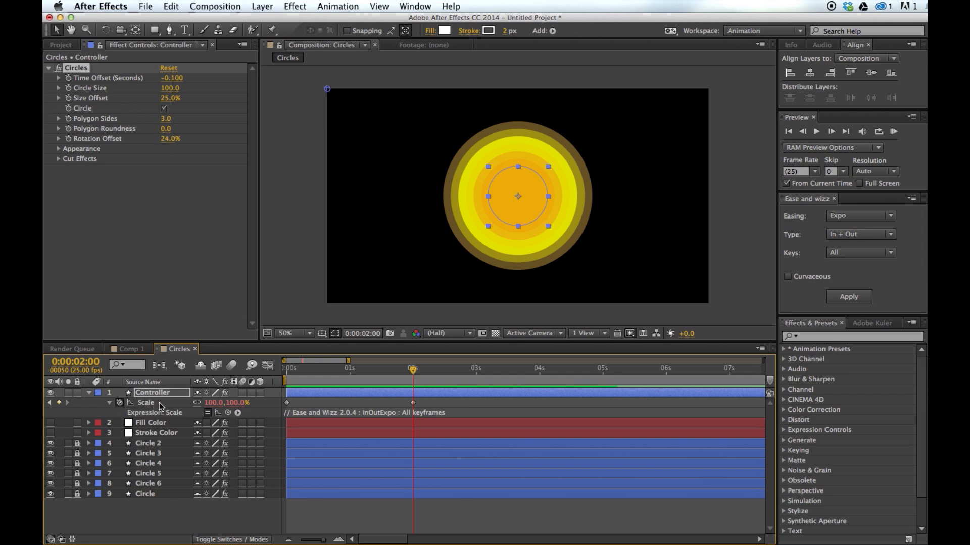
Set the Circles effect's Circle Size to 99 and Size Offset to 0%, and scrub around 2 seconds
{"action": "left_click_drag", "start_coordinate": [170, 91], "coordinate": [189, 101]}
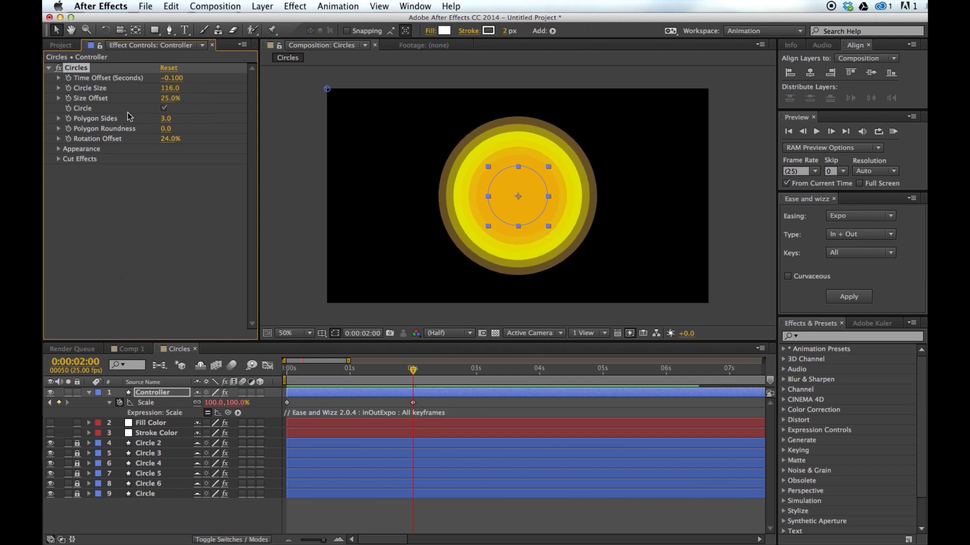
{"action": "left_click_drag", "start_coordinate": [172, 94], "coordinate": [157, 99]}
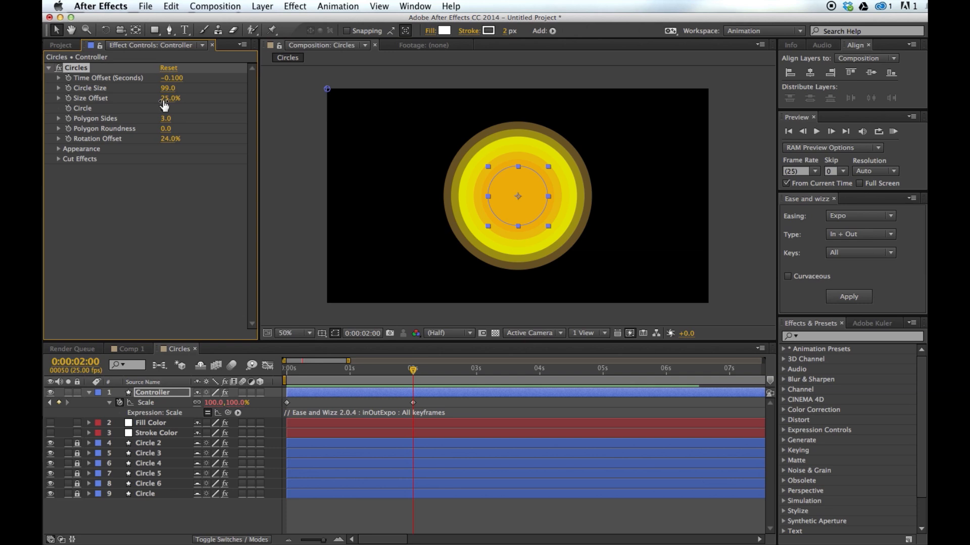
{"action": "mouse_move", "coordinate": [164, 105]}
{"action": "left_mouse_down"}
{"action": "mouse_move", "coordinate": [152, 106]}
{"action": "mouse_move", "coordinate": [172, 107]}
{"action": "mouse_move", "coordinate": [164, 107]}
{"action": "left_mouse_up"}
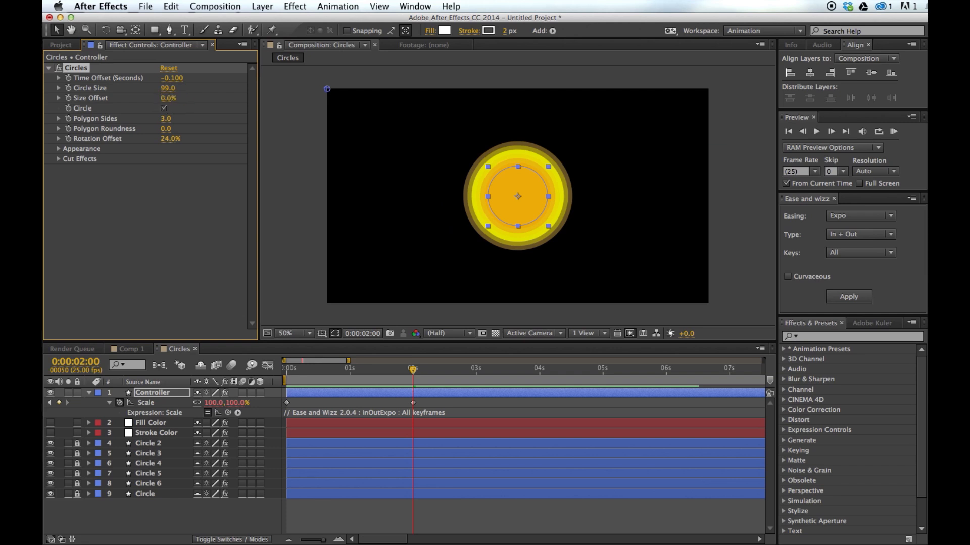
{"action": "mouse_move", "coordinate": [413, 371]}
{"action": "left_mouse_down"}
{"action": "mouse_move", "coordinate": [325, 374]}
{"action": "mouse_move", "coordinate": [415, 377]}
{"action": "left_mouse_up"}
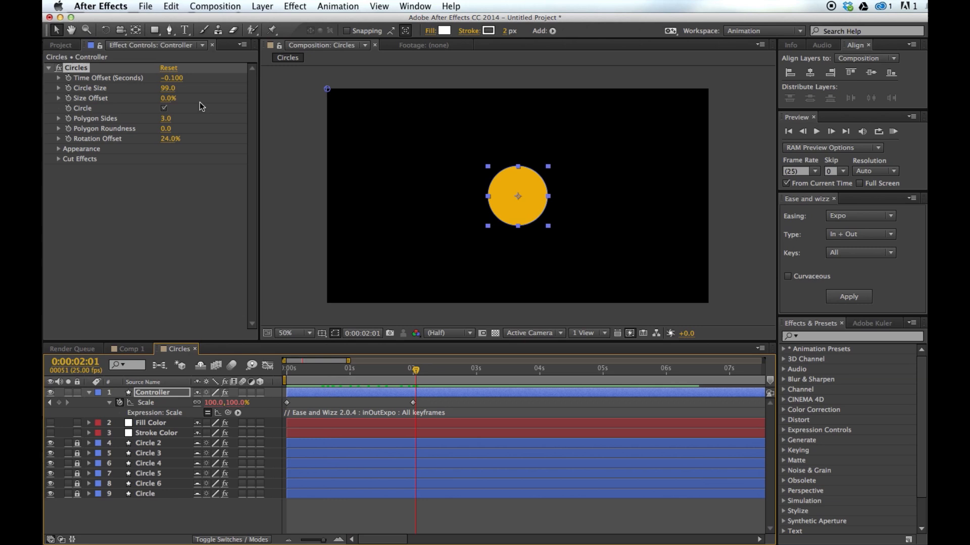
Increase the Circles effect's Circle Size to 245 and RAM-preview the animation from the start
{"action": "left_click_drag", "start_coordinate": [172, 94], "coordinate": [260, 91]}
{"action": "left_click_drag", "start_coordinate": [402, 373], "coordinate": [280, 379]}
{"action": "left_click", "coordinate": [893, 131]}
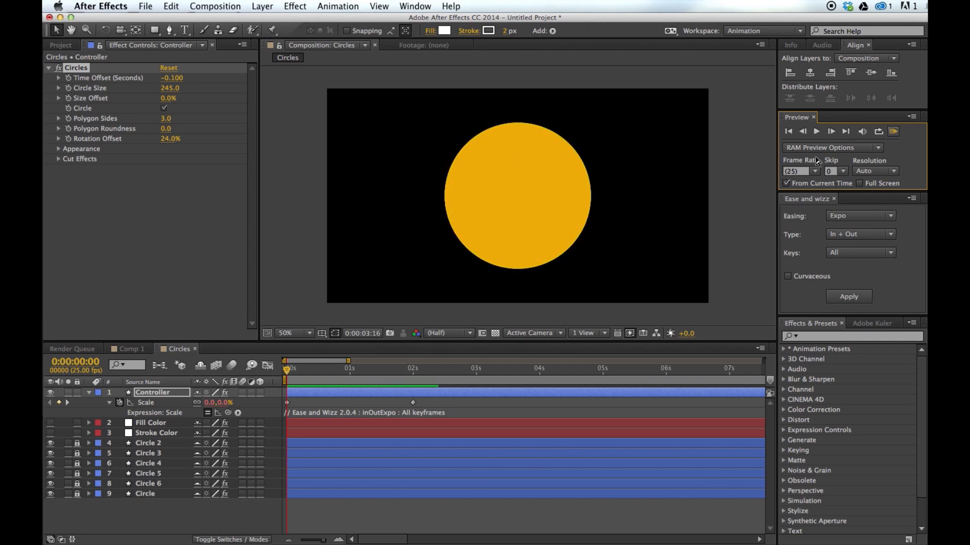
{"action": "left_click", "coordinate": [893, 132]}
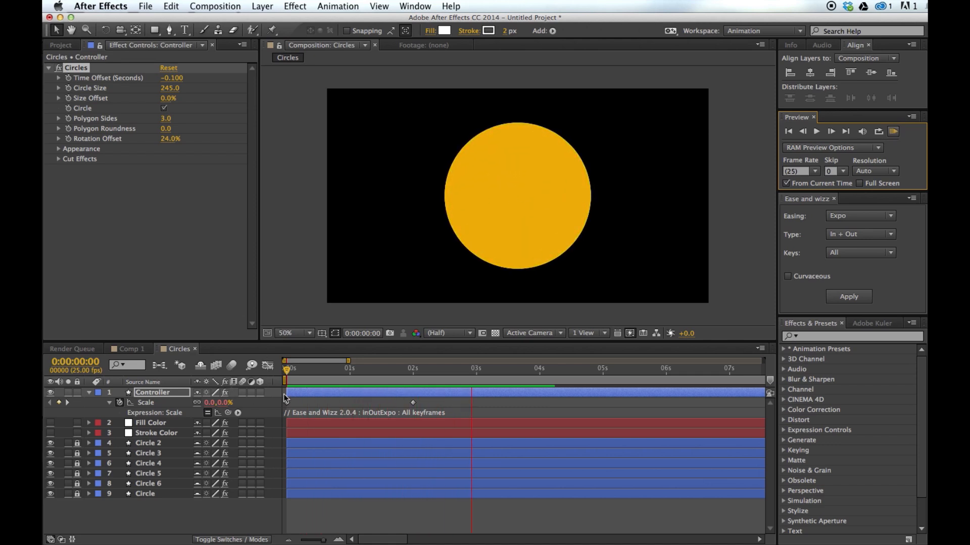
Set the Circles effect's Circle Size to 73 and Size Offset to 36%, and RAM-preview the animation from the start
{"action": "left_click_drag", "start_coordinate": [323, 373], "coordinate": [402, 372]}
{"action": "left_click_drag", "start_coordinate": [169, 103], "coordinate": [131, 96]}
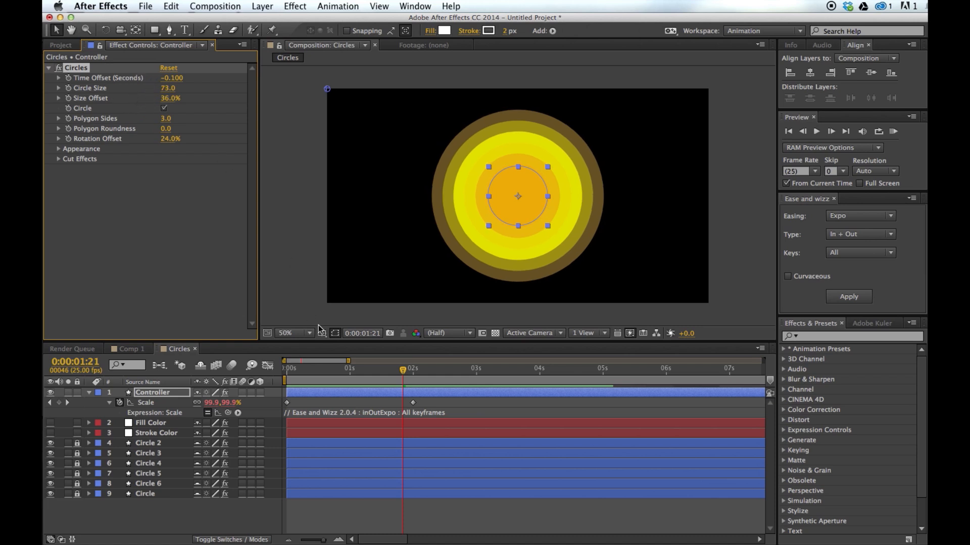
{"action": "left_click_drag", "start_coordinate": [380, 373], "coordinate": [418, 373]}
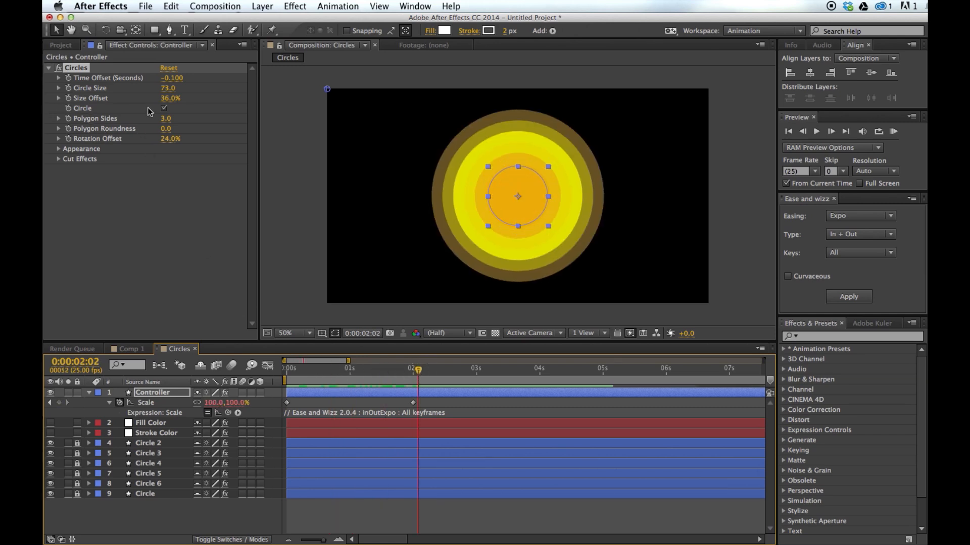
{"action": "left_click_drag", "start_coordinate": [408, 375], "coordinate": [280, 373]}
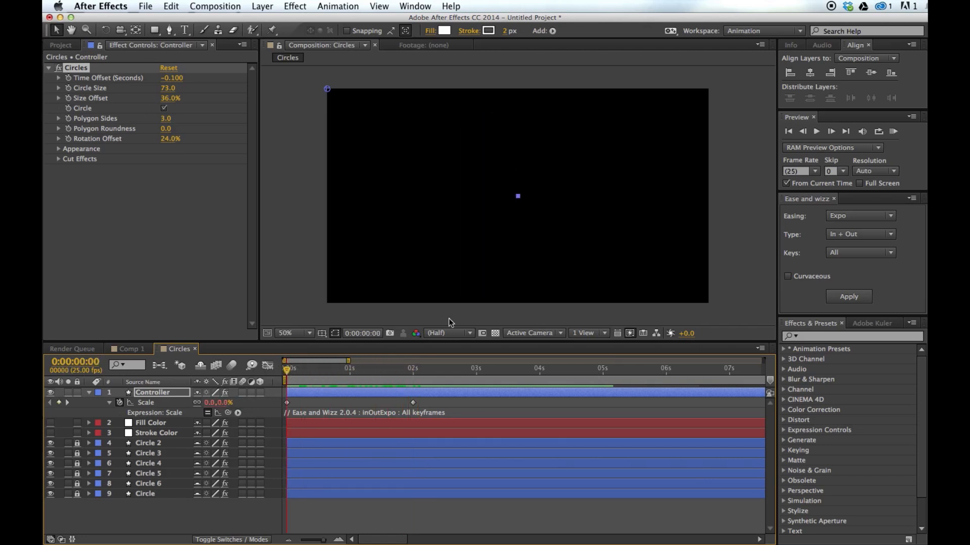
{"action": "left_click", "coordinate": [893, 132]}
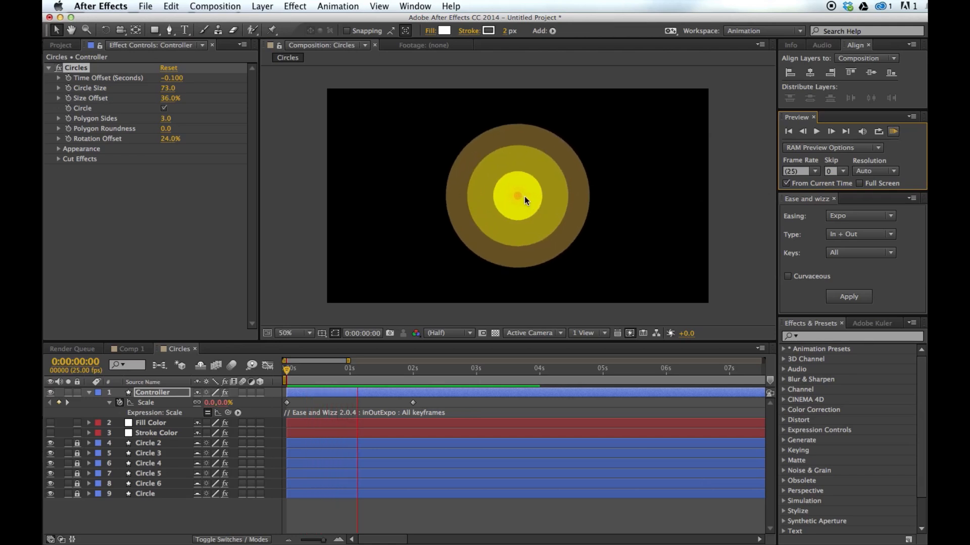
At 0:00:02:06, switch off the Circles effect's Circle option and set Rotation Offset to 0%
{"action": "left_click", "coordinate": [365, 371]}
{"action": "left_click_drag", "start_coordinate": [366, 371], "coordinate": [429, 373]}
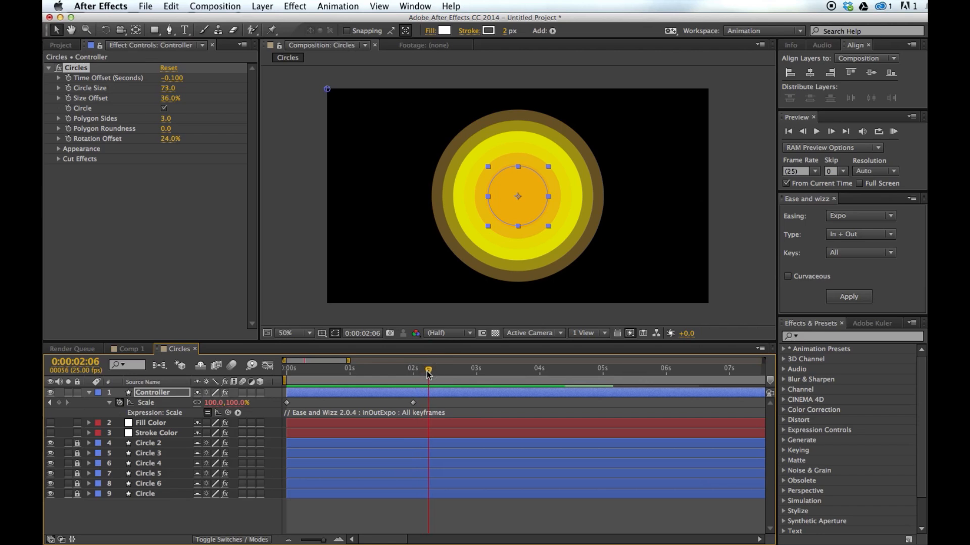
{"action": "left_click", "coordinate": [165, 108]}
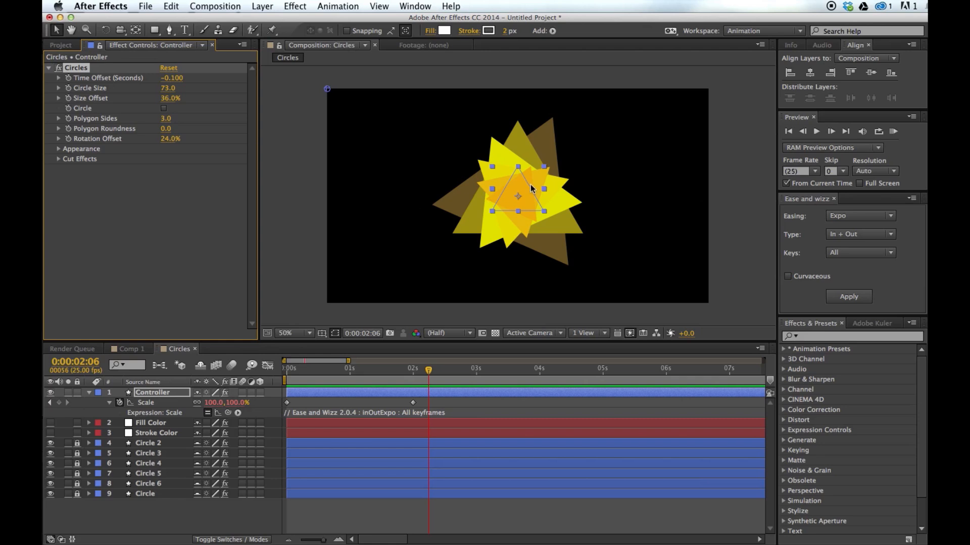
{"action": "left_click", "coordinate": [163, 137]}
{"action": "type", "text": "0"}
{"action": "key", "text": "Return"}
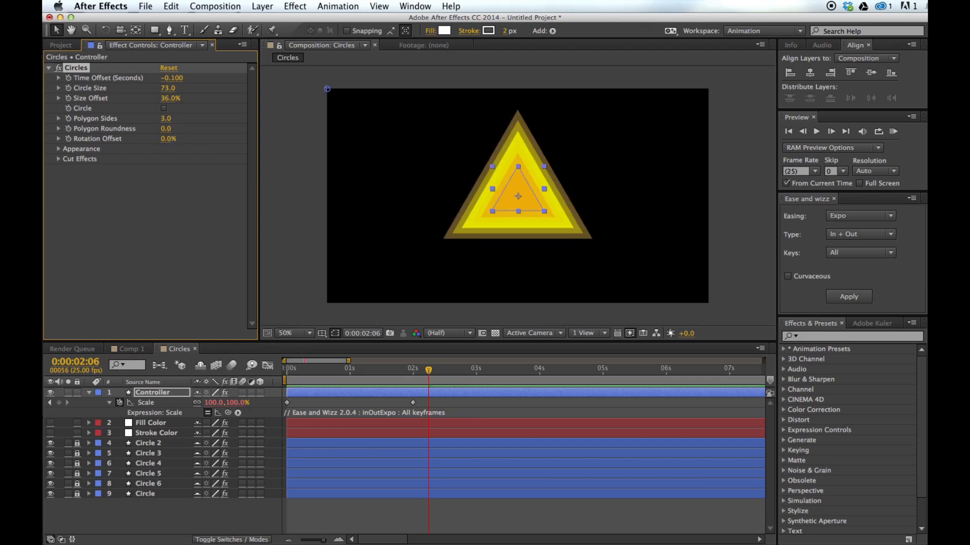
Set the Circles effect's Polygon Sides to 2 with the playhead at 0:00:02:03
{"action": "mouse_move", "coordinate": [419, 375]}
{"action": "left_mouse_down"}
{"action": "mouse_move", "coordinate": [305, 374]}
{"action": "mouse_move", "coordinate": [421, 373]}
{"action": "left_mouse_up"}
{"action": "mouse_move", "coordinate": [169, 126]}
{"action": "left_mouse_down"}
{"action": "mouse_move", "coordinate": [268, 135]}
{"action": "mouse_move", "coordinate": [109, 147]}
{"action": "mouse_move", "coordinate": [275, 143]}
{"action": "mouse_move", "coordinate": [169, 134]}
{"action": "left_mouse_up"}
{"action": "left_click", "coordinate": [168, 134]}
{"action": "key", "text": "Return"}
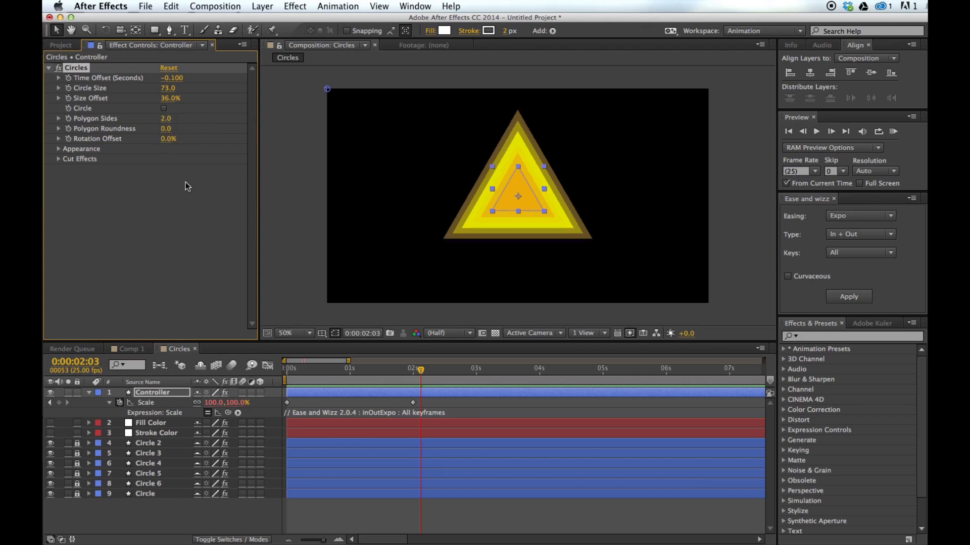
Keyframe the Circles effect's Polygon Sides from 3 at 2 seconds to 5 at 4 seconds
{"action": "mouse_move", "coordinate": [398, 366]}
{"action": "left_mouse_down"}
{"action": "mouse_move", "coordinate": [354, 374]}
{"action": "mouse_move", "coordinate": [413, 373]}
{"action": "left_mouse_up"}
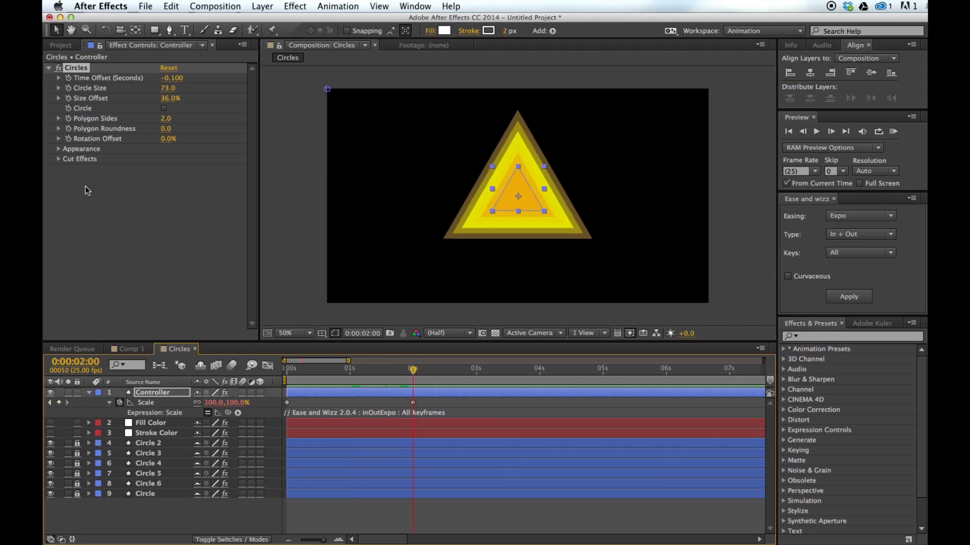
{"action": "left_click", "coordinate": [67, 120]}
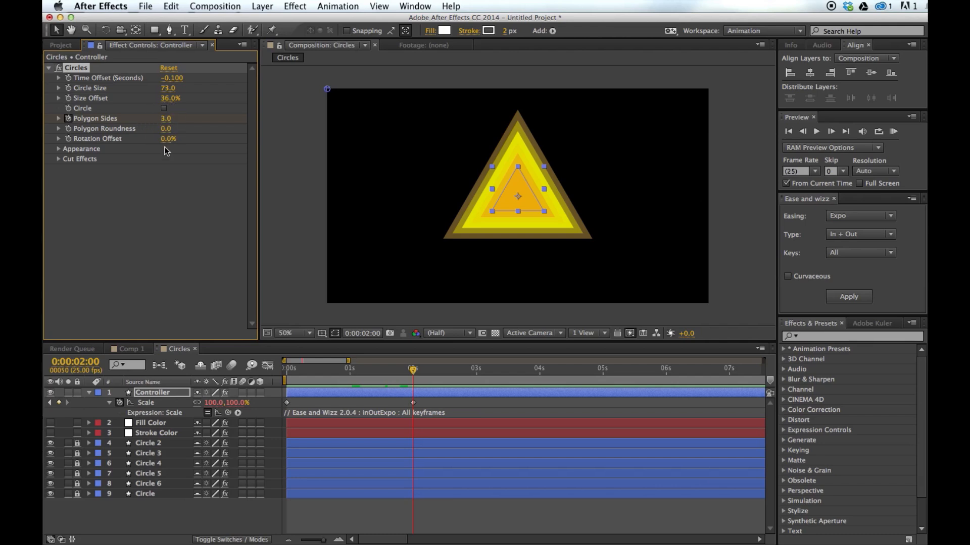
{"action": "left_click_drag", "start_coordinate": [408, 377], "coordinate": [539, 375]}
{"action": "left_click", "coordinate": [157, 118]}
{"action": "type", "text": "5"}
{"action": "key", "text": "Return"}
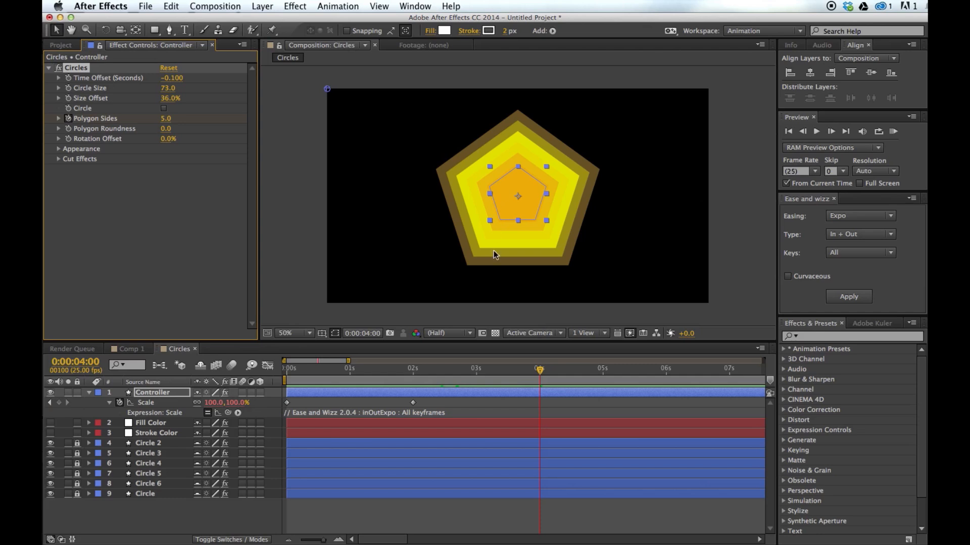
RAM-preview the polygon sides animation from 0:00:01:21 and move the playhead to 0:00:04:11
{"action": "left_click_drag", "start_coordinate": [541, 373], "coordinate": [403, 376]}
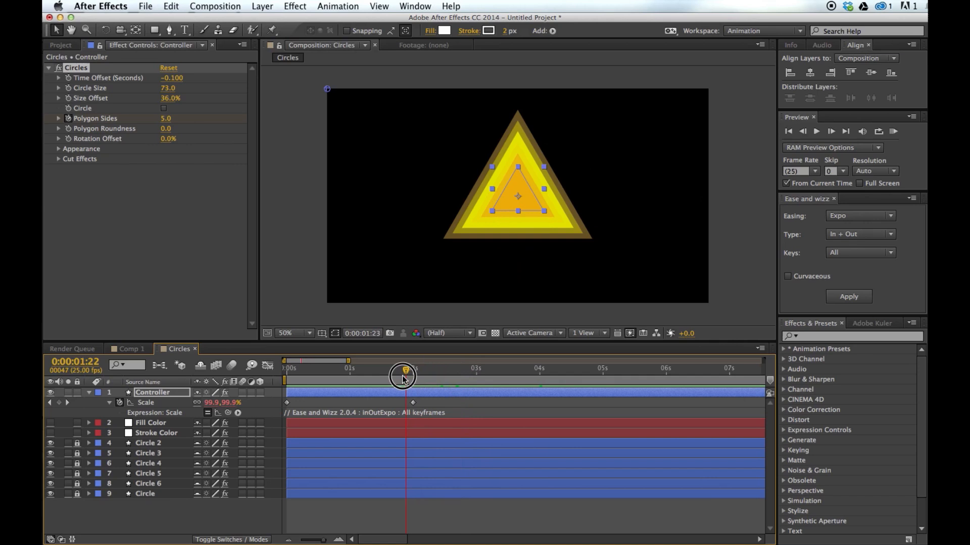
{"action": "left_click", "coordinate": [893, 132]}
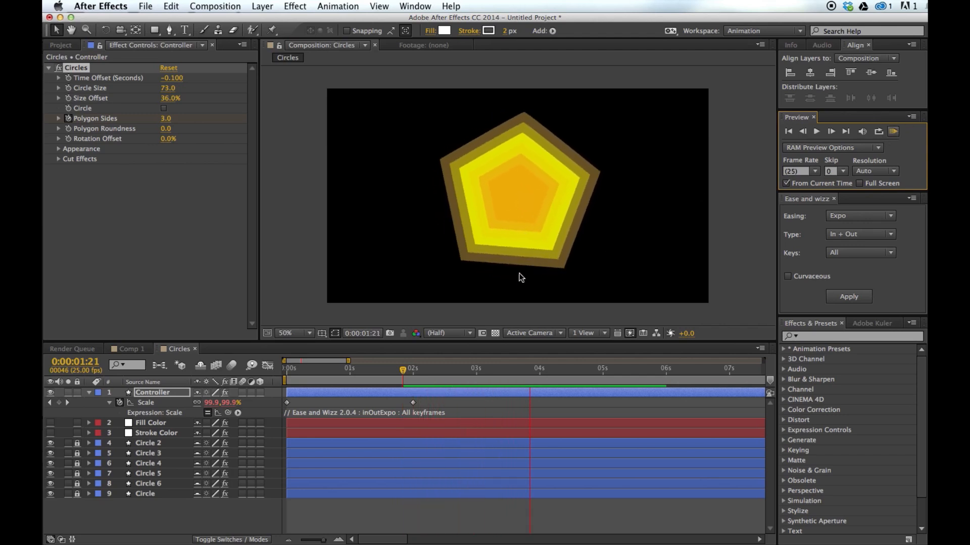
{"action": "left_click", "coordinate": [567, 369]}
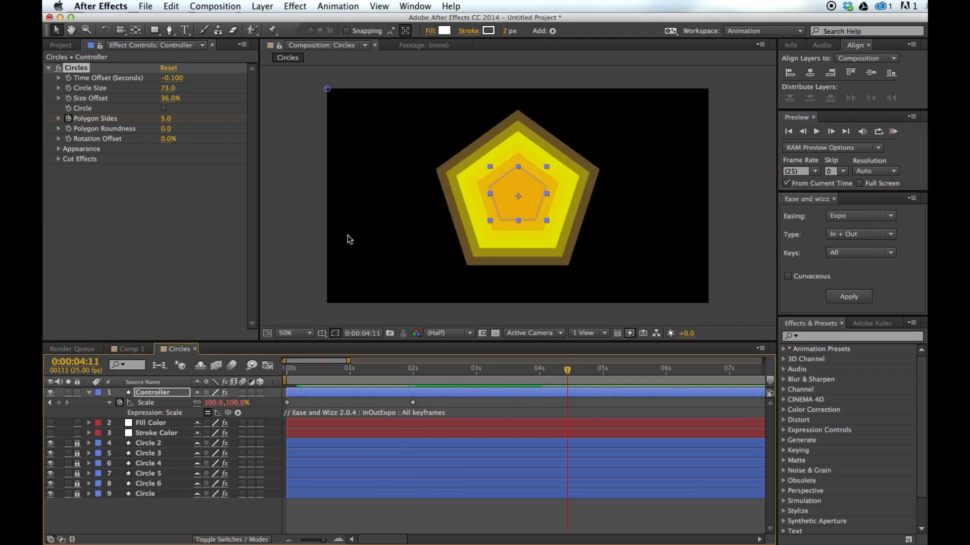
Try a Polygon Roundness of 130 on the Circles effect, checking it at 0:00:04:03, and return it to 0
{"action": "left_click_drag", "start_coordinate": [164, 130], "coordinate": [219, 126]}
{"action": "left_click", "coordinate": [171, 129]}
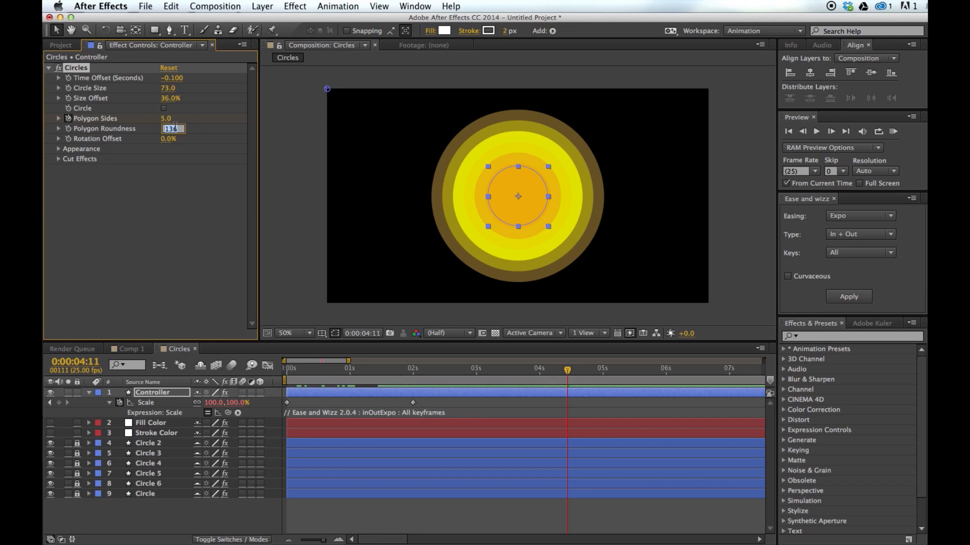
{"action": "type", "text": "130"}
{"action": "key", "text": "Return"}
{"action": "mouse_move", "coordinate": [541, 371]}
{"action": "left_mouse_down"}
{"action": "mouse_move", "coordinate": [402, 371]}
{"action": "mouse_move", "coordinate": [548, 373]}
{"action": "left_mouse_up"}
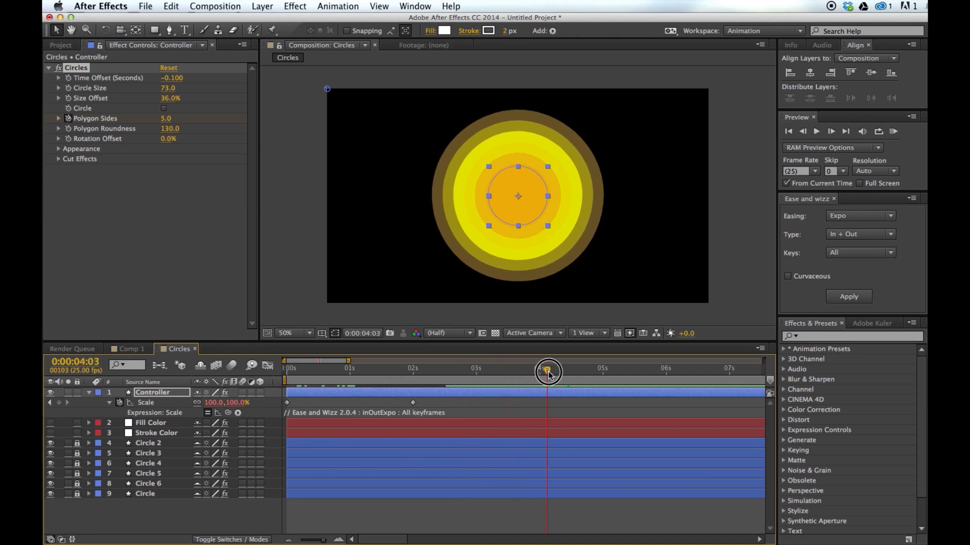
{"action": "left_click", "coordinate": [171, 130]}
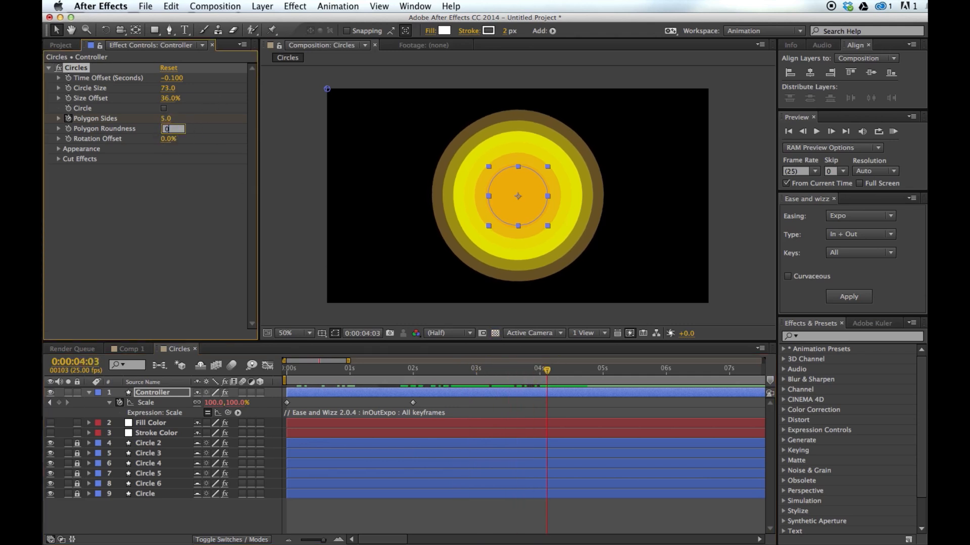
{"action": "key", "text": "Return"}
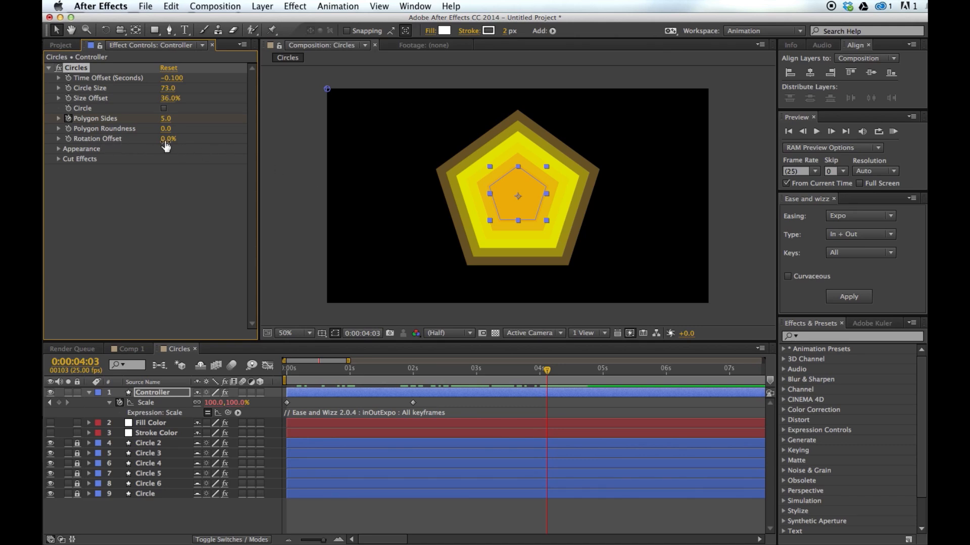
Keyframe the Controller layer's Rotation at 0° at 2 seconds and shift that keyframe to about 3 seconds
{"action": "left_click_drag", "start_coordinate": [391, 374], "coordinate": [413, 370]}
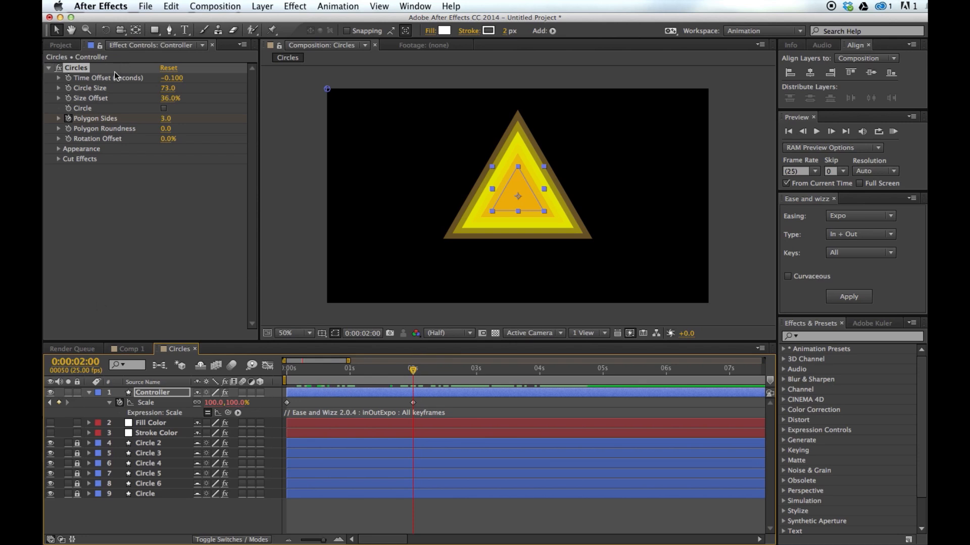
{"action": "left_click", "coordinate": [152, 391]}
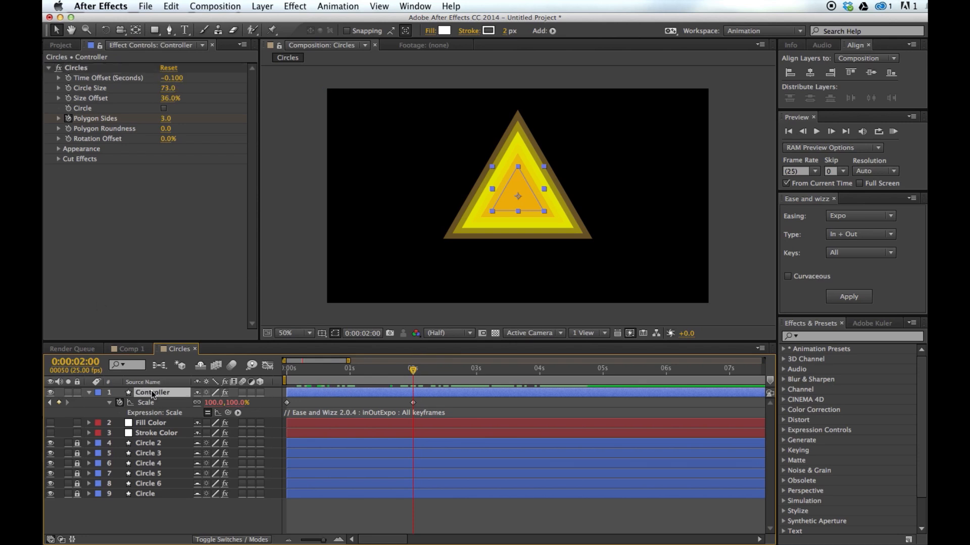
{"action": "key", "text": "shift+r"}
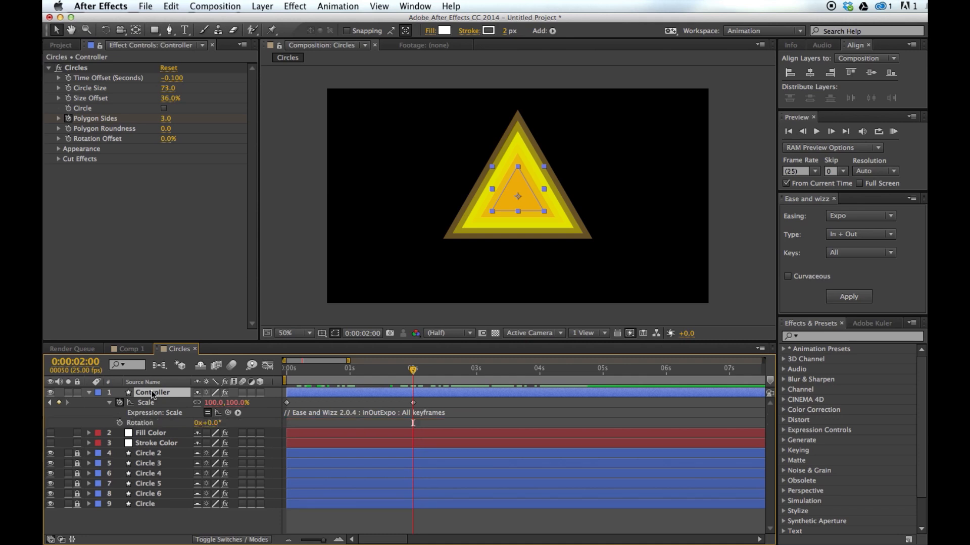
{"action": "left_click", "coordinate": [120, 423]}
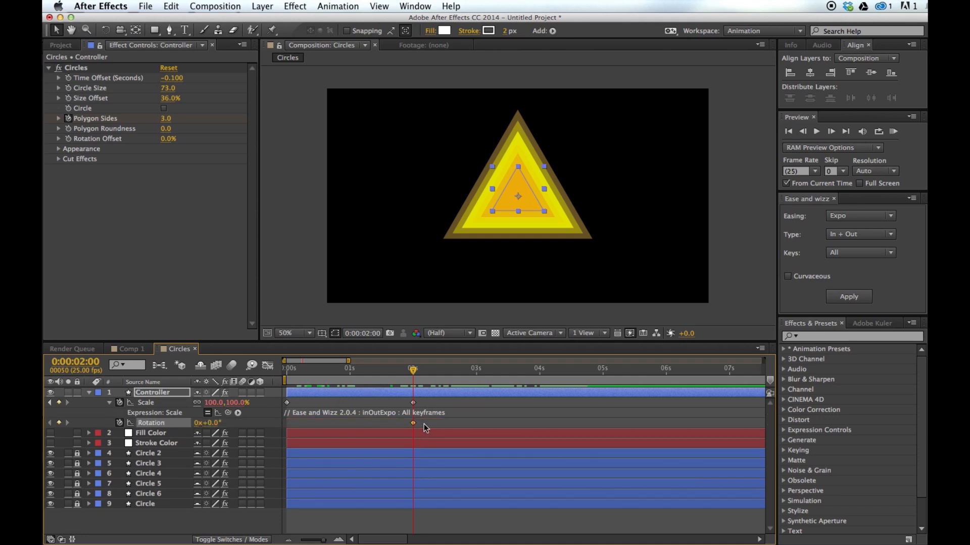
{"action": "left_click_drag", "start_coordinate": [413, 424], "coordinate": [474, 423]}
{"action": "left_click", "coordinate": [477, 370]}
At 0:00:00:24, set the Controller layer's Rotation to -90° to create the starting keyframe
{"action": "left_click_drag", "start_coordinate": [478, 373], "coordinate": [348, 370]}
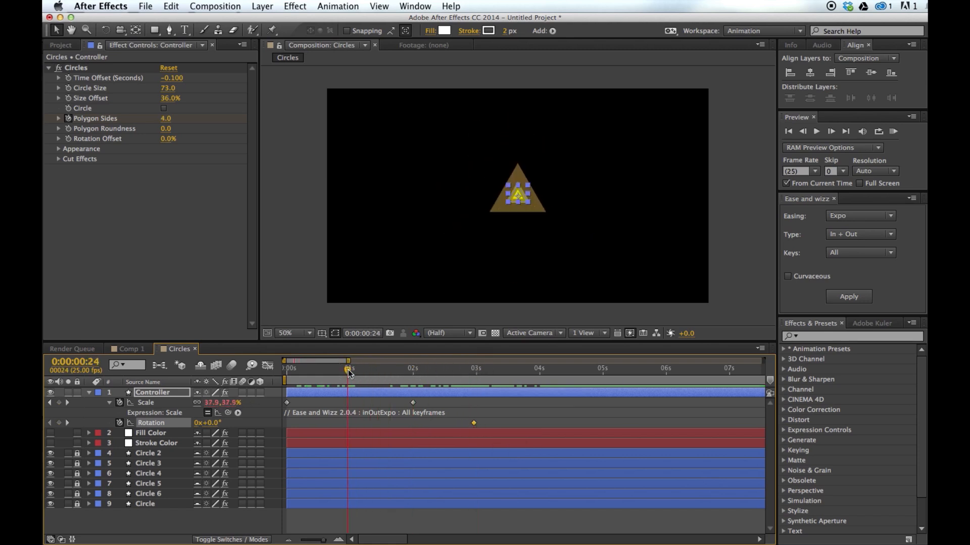
{"action": "left_click", "coordinate": [214, 423]}
{"action": "type", "text": "-90"}
{"action": "key", "text": "Return"}
Scrub the rotation animation and remove the Polygon Sides keyframes at 0:00:01:23, keeping five sides
{"action": "left_click_drag", "start_coordinate": [342, 370], "coordinate": [449, 379]}
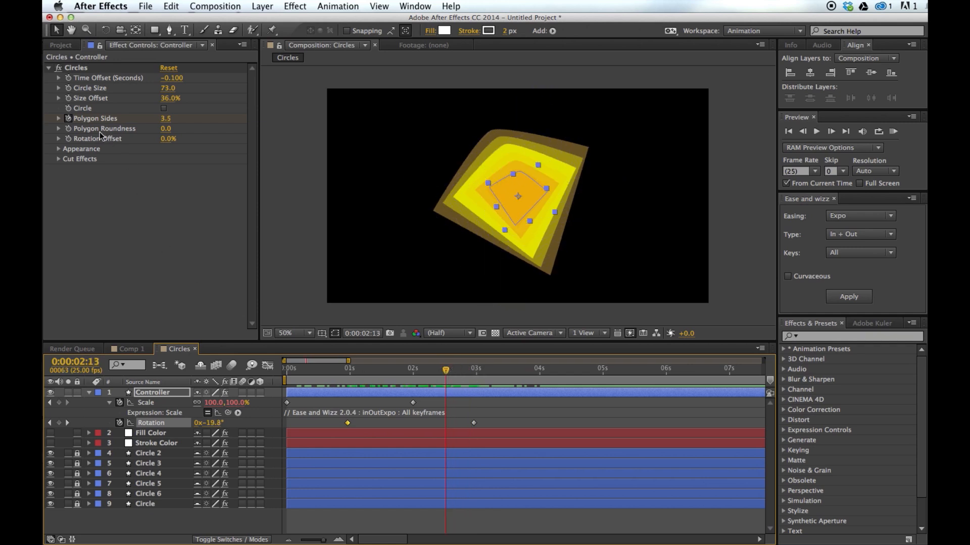
{"action": "left_click_drag", "start_coordinate": [445, 370], "coordinate": [408, 374]}
{"action": "left_click", "coordinate": [68, 118]}
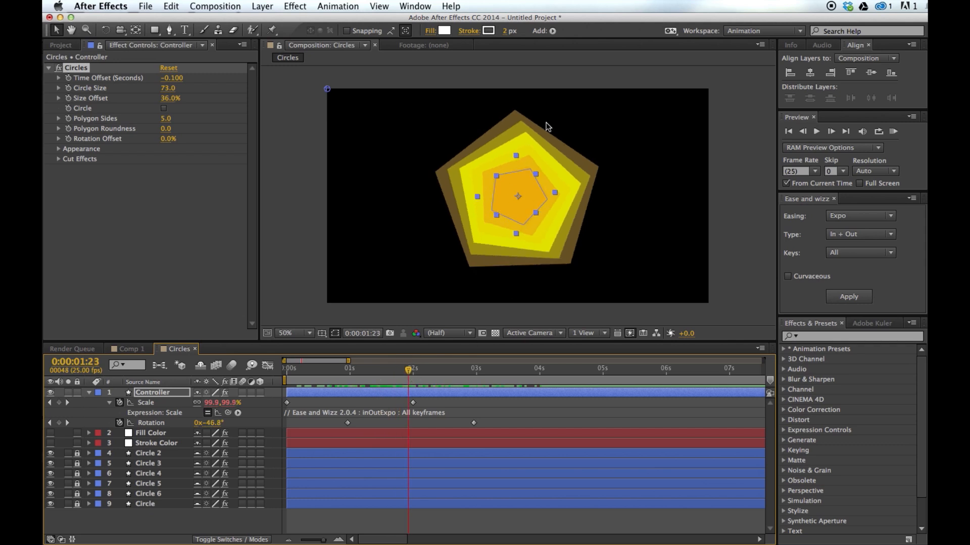
Apply Ease and wizz Expo In + Out easing to the Controller's Rotation keyframes and scrub to 0:00:03:02
{"action": "left_click", "coordinate": [475, 423]}
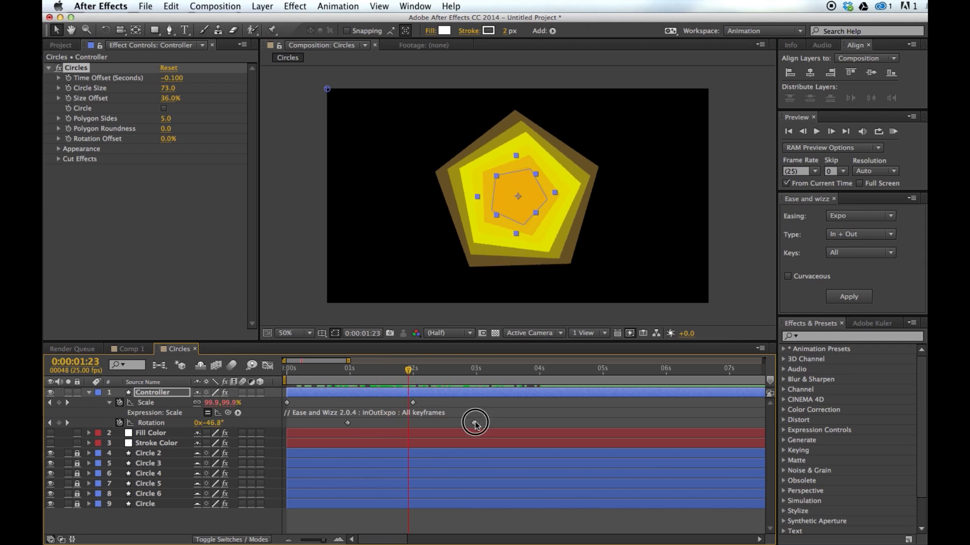
{"action": "left_click", "coordinate": [834, 298]}
{"action": "left_click_drag", "start_coordinate": [408, 372], "coordinate": [481, 374]}
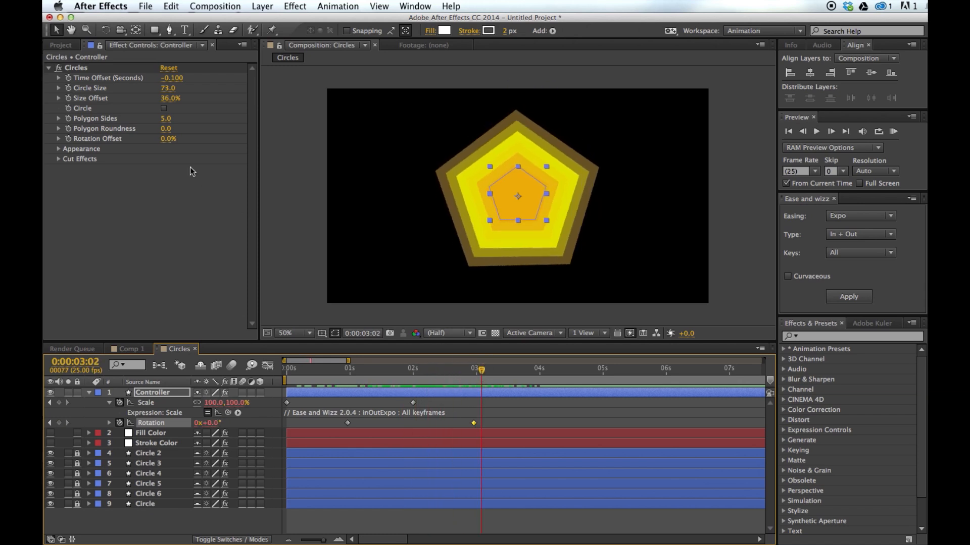
Set the Circles effect's Rotation Offset to 36% and move the playhead to 0:00:03:13
{"action": "left_click_drag", "start_coordinate": [169, 144], "coordinate": [195, 144]}
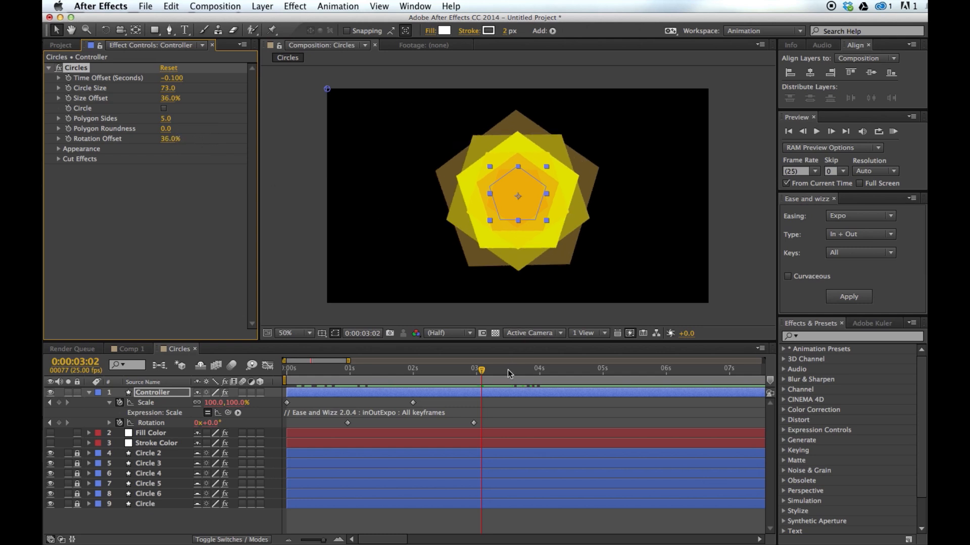
{"action": "left_click_drag", "start_coordinate": [483, 371], "coordinate": [510, 376]}
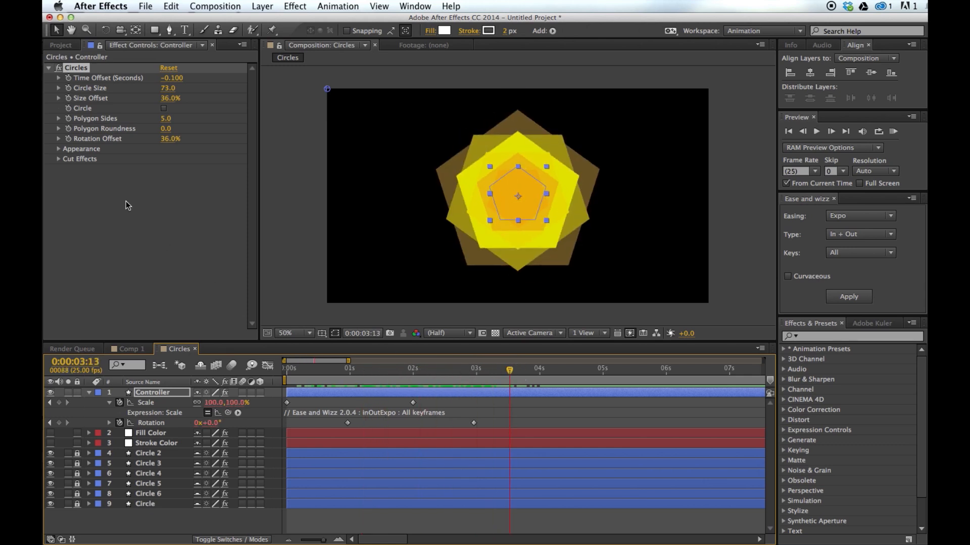
In the Circles effect's Appearance settings, switch Fill off and Stroke on, and set Stroke Thickness to 18
{"action": "left_click", "coordinate": [59, 149]}
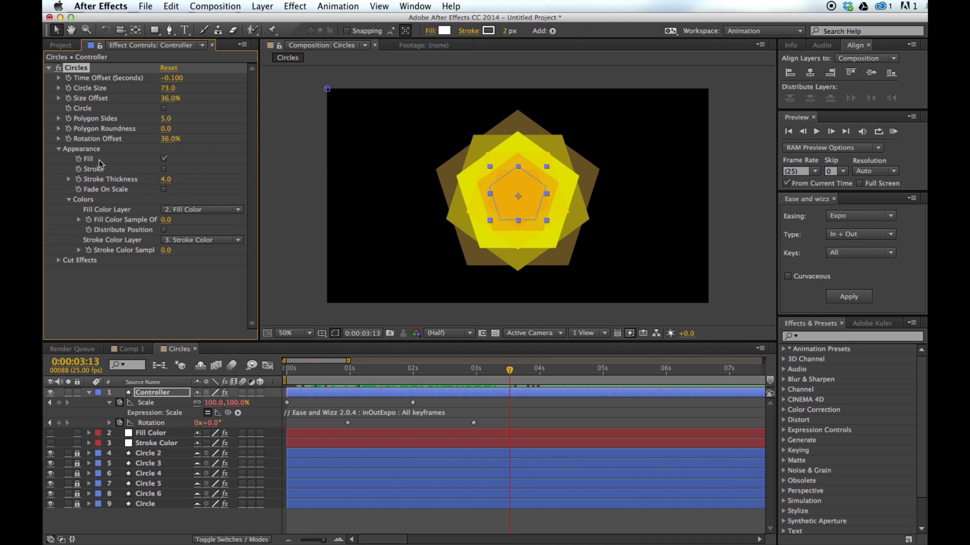
{"action": "left_click", "coordinate": [163, 159]}
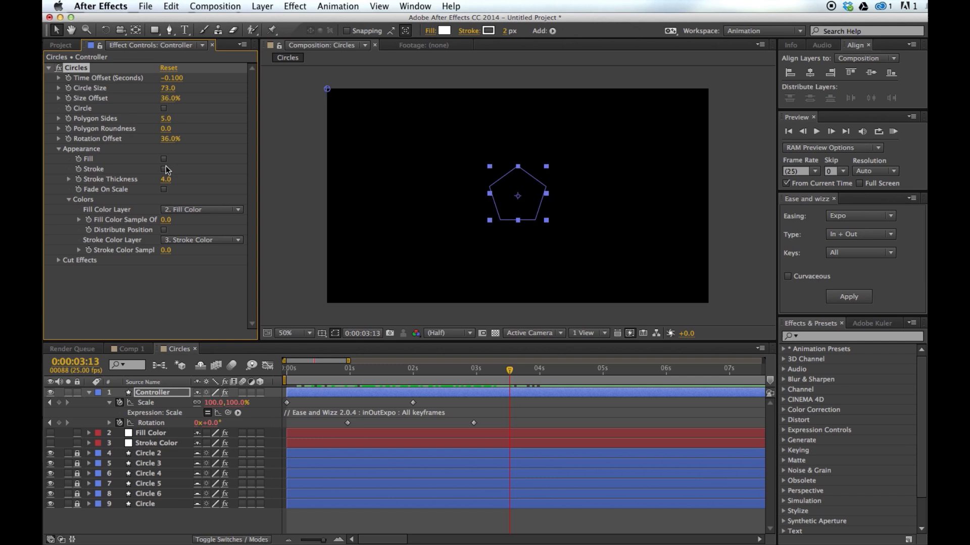
{"action": "left_click", "coordinate": [164, 170]}
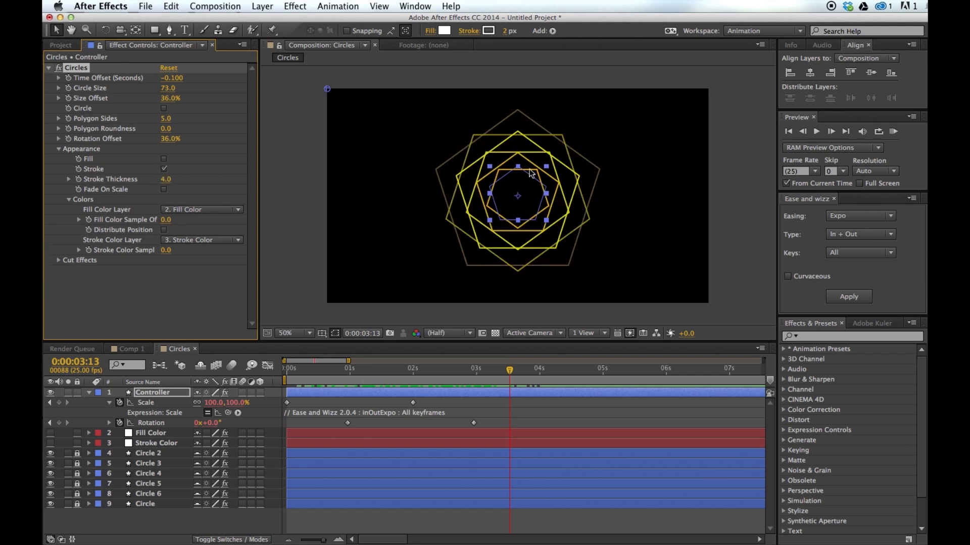
{"action": "left_click", "coordinate": [164, 160]}
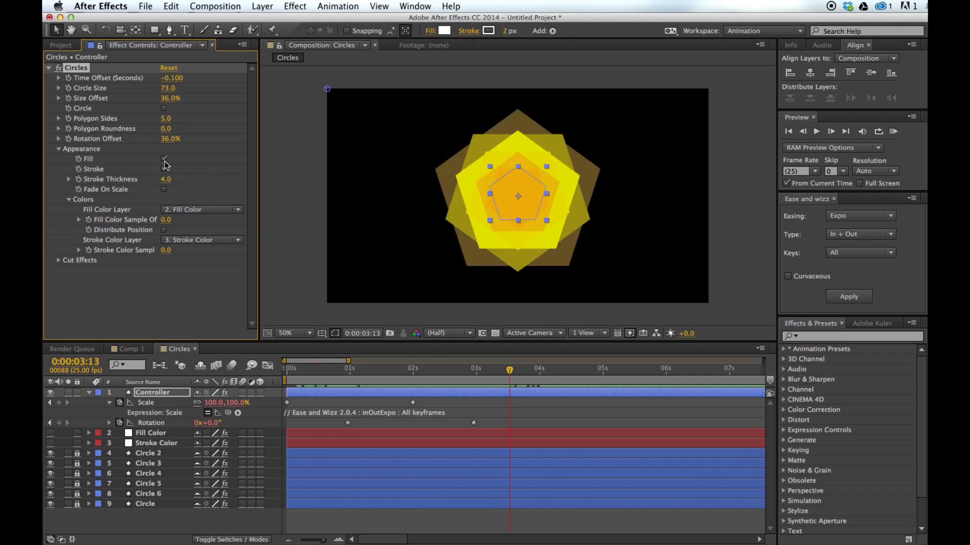
{"action": "left_click", "coordinate": [164, 159]}
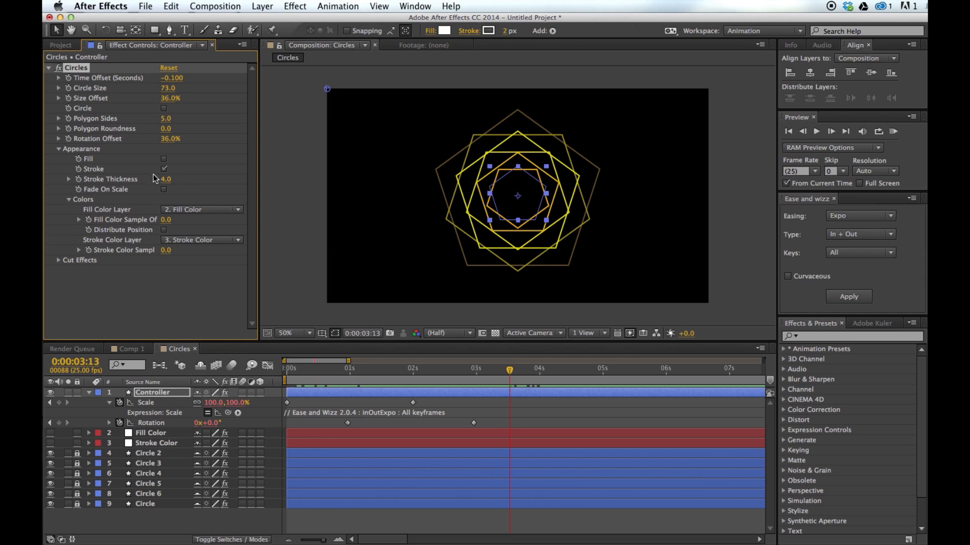
{"action": "mouse_move", "coordinate": [166, 180]}
{"action": "left_mouse_down"}
{"action": "mouse_move", "coordinate": [184, 187]}
{"action": "mouse_move", "coordinate": [174, 189]}
{"action": "left_mouse_up"}
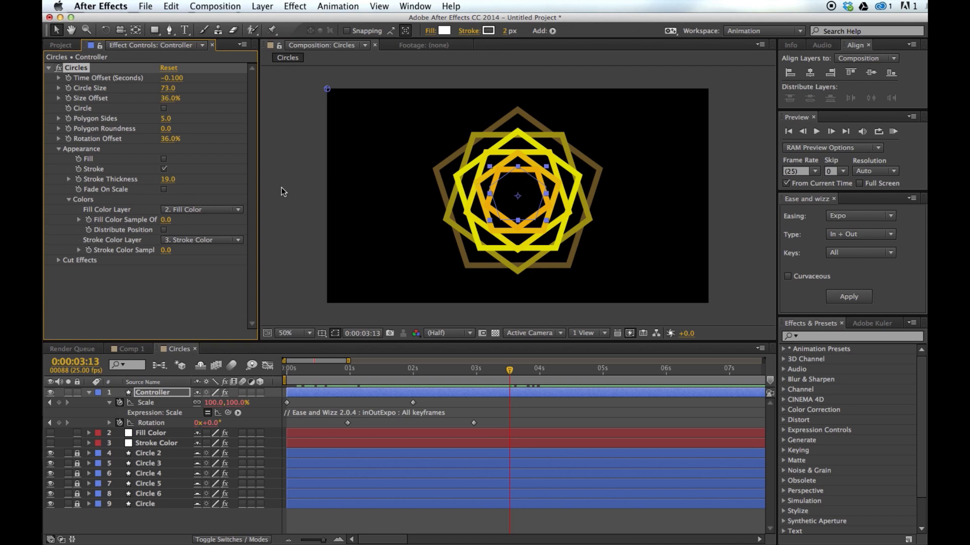
{"action": "left_click_drag", "start_coordinate": [177, 183], "coordinate": [173, 186]}
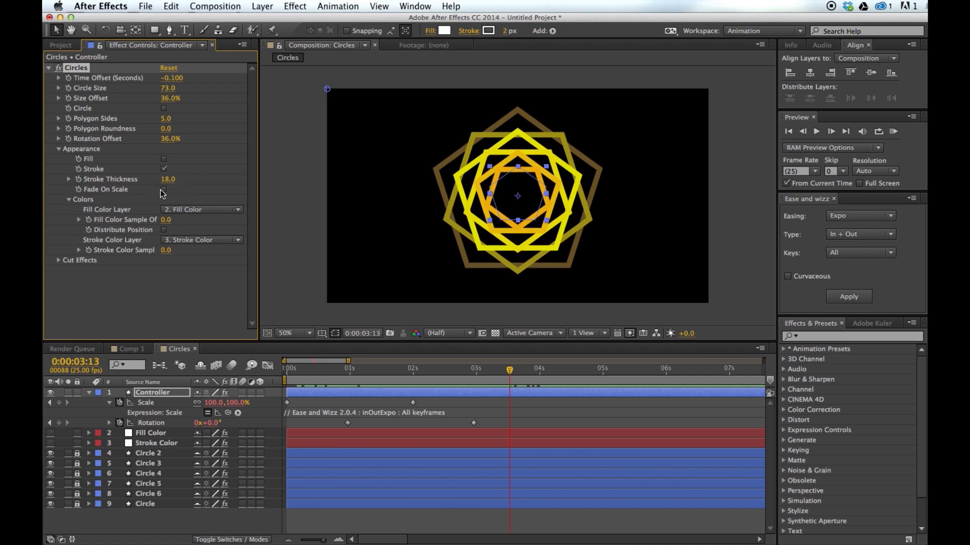
Toggle Fade On Scale to compare the stroked shapes in close-up around 0:00:02:00, leaving the option off
{"action": "left_click", "coordinate": [163, 190]}
{"action": "left_click", "coordinate": [163, 190]}
{"action": "mouse_move", "coordinate": [413, 377]}
{"action": "left_mouse_down"}
{"action": "mouse_move", "coordinate": [315, 376]}
{"action": "mouse_move", "coordinate": [421, 373]}
{"action": "left_mouse_up"}
{"action": "key", "text": "period"}
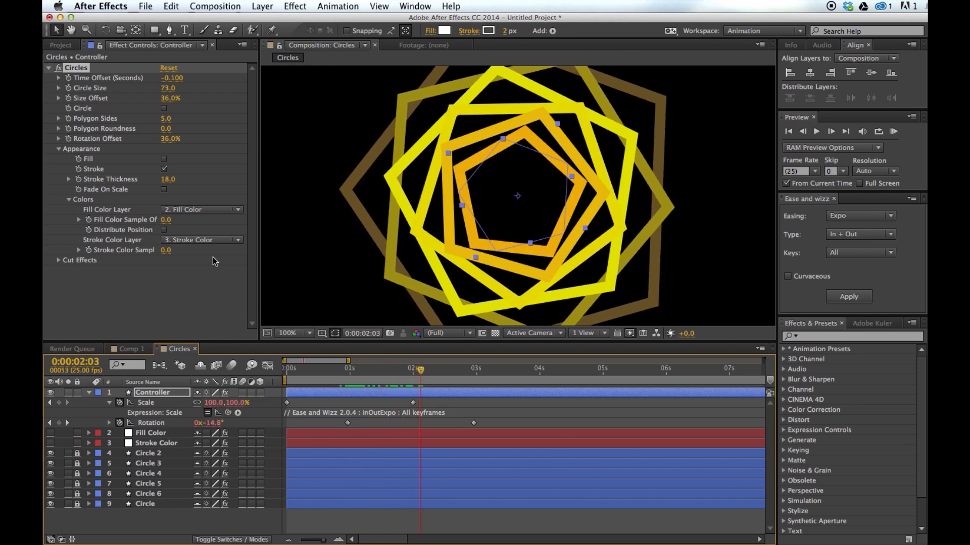
{"action": "left_click", "coordinate": [163, 189]}
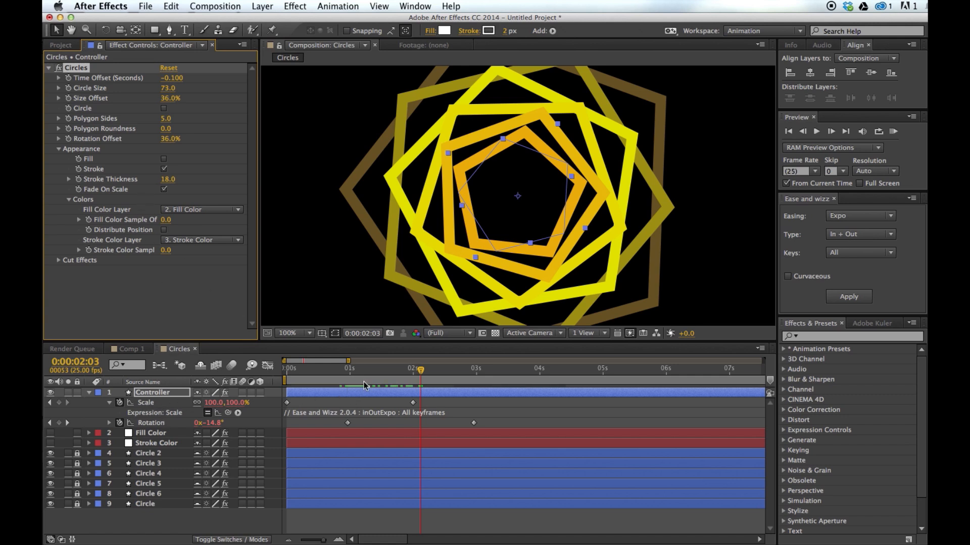
{"action": "mouse_move", "coordinate": [414, 373]}
{"action": "left_mouse_down"}
{"action": "mouse_move", "coordinate": [329, 379]}
{"action": "mouse_move", "coordinate": [413, 383]}
{"action": "left_mouse_up"}
{"action": "left_click", "coordinate": [164, 189]}
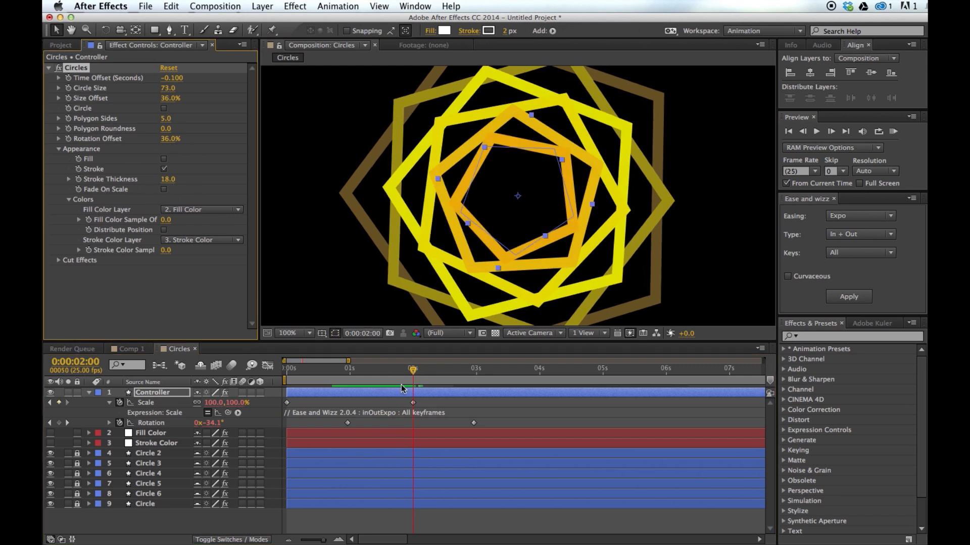
At 0:00:02:24, switch the Circles effect's Fill back on and its Stroke off
{"action": "left_click_drag", "start_coordinate": [408, 379], "coordinate": [475, 374]}
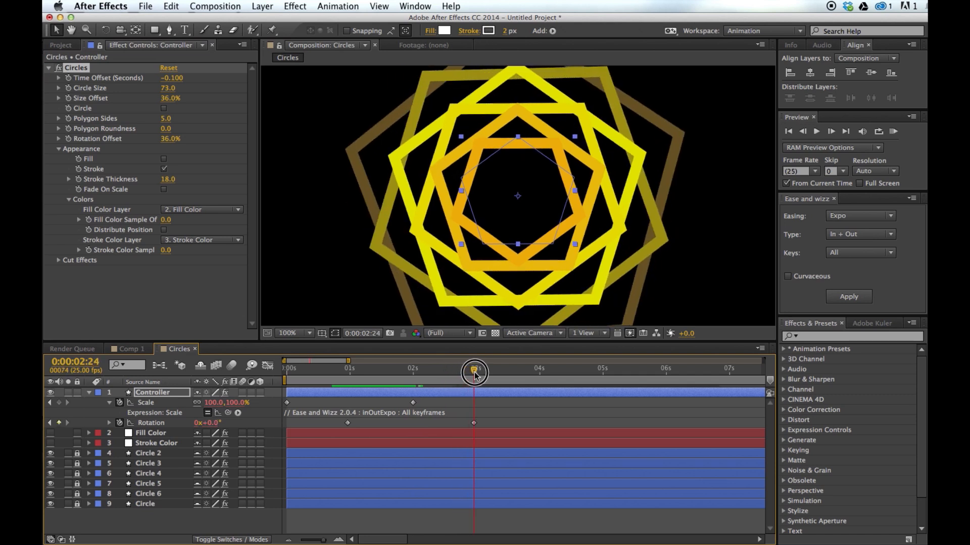
{"action": "left_click", "coordinate": [164, 159]}
{"action": "left_click", "coordinate": [163, 169]}
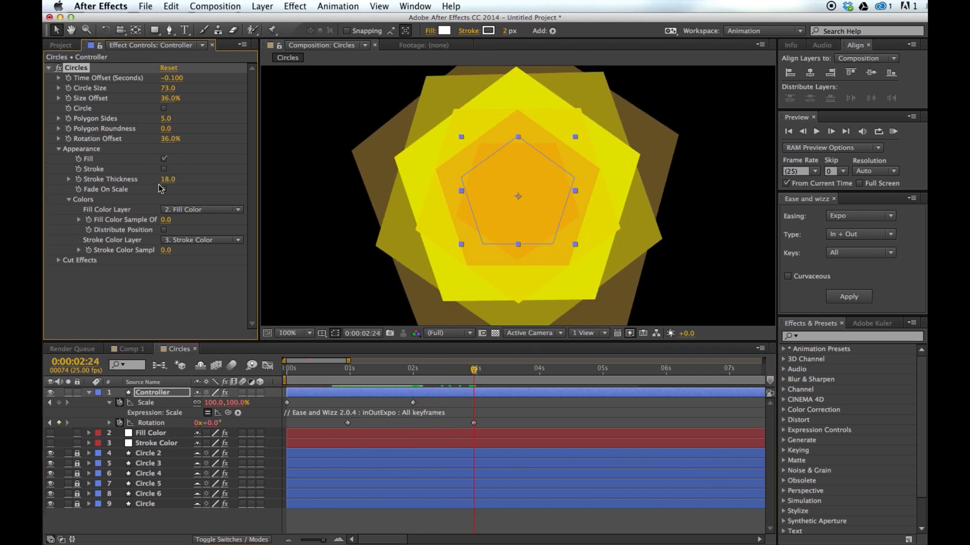
{"action": "key", "text": "comma"}
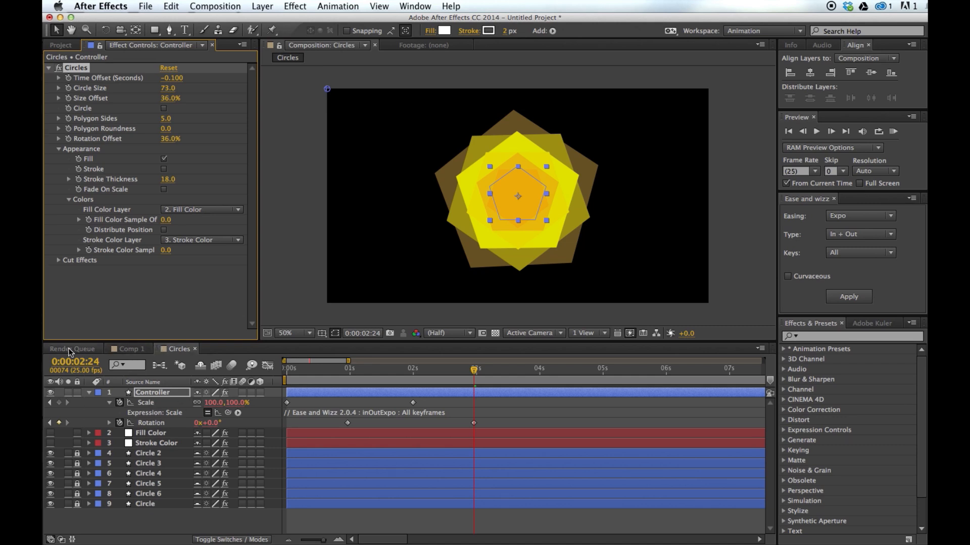
At 0:00:03:10, make the Fill Color layer visible and select it to show its 4-Color Gradient settings
{"action": "left_click", "coordinate": [139, 391]}
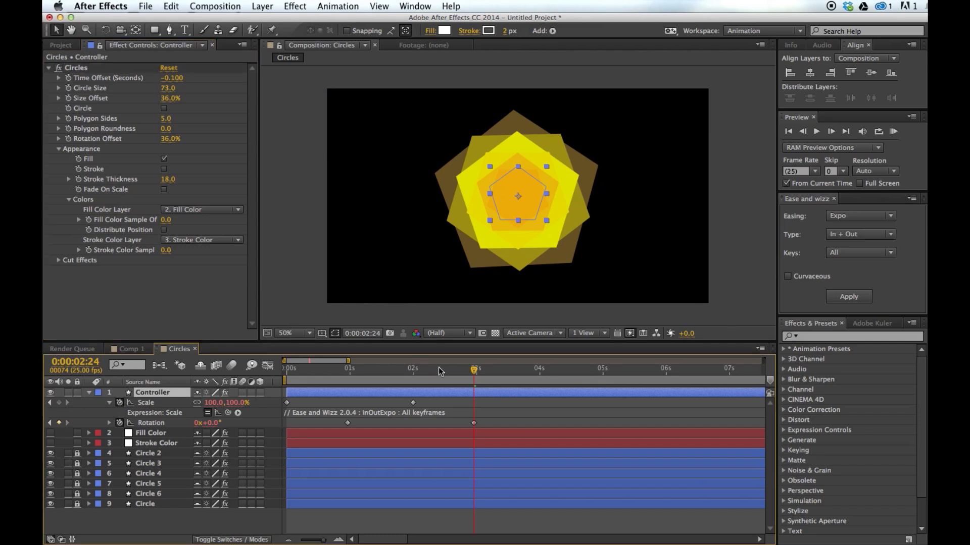
{"action": "left_click_drag", "start_coordinate": [439, 368], "coordinate": [503, 375]}
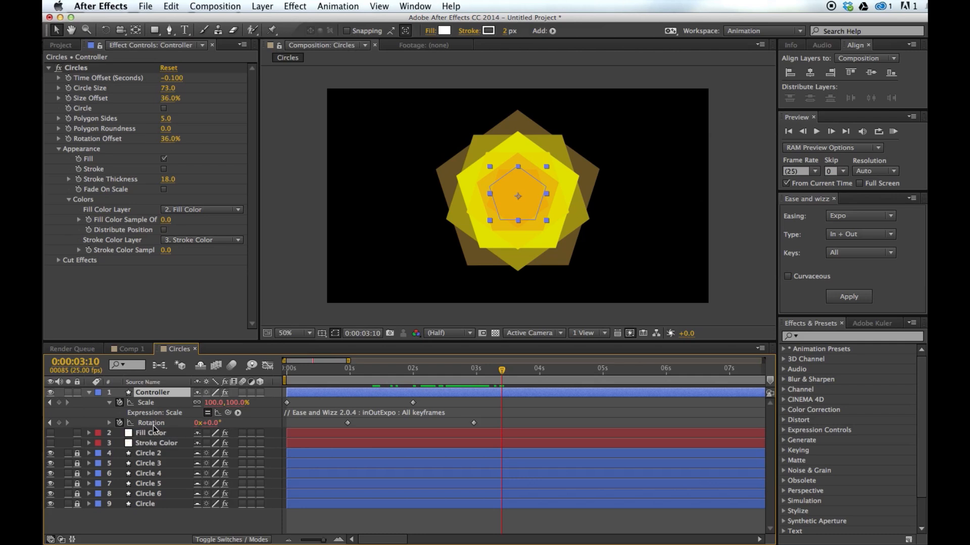
{"action": "left_click", "coordinate": [50, 432]}
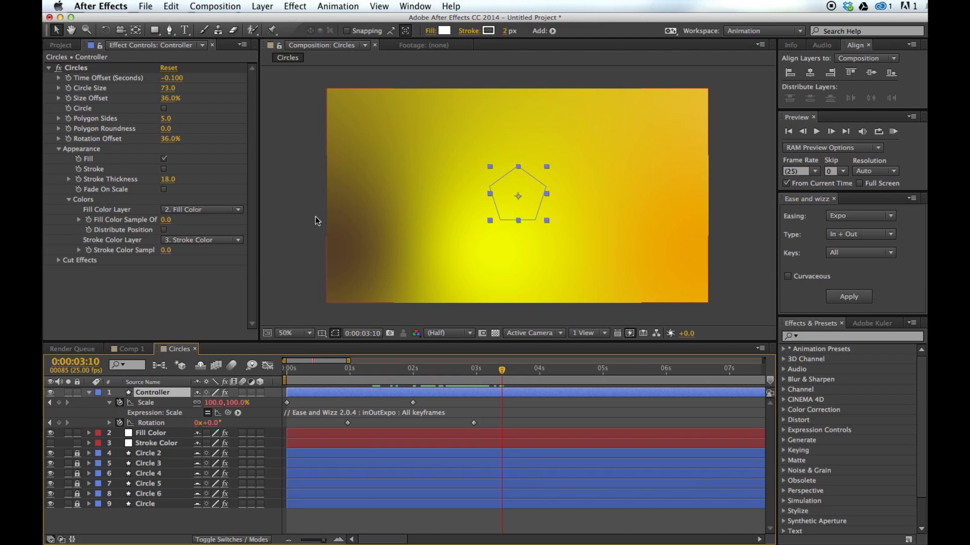
{"action": "left_click", "coordinate": [50, 433]}
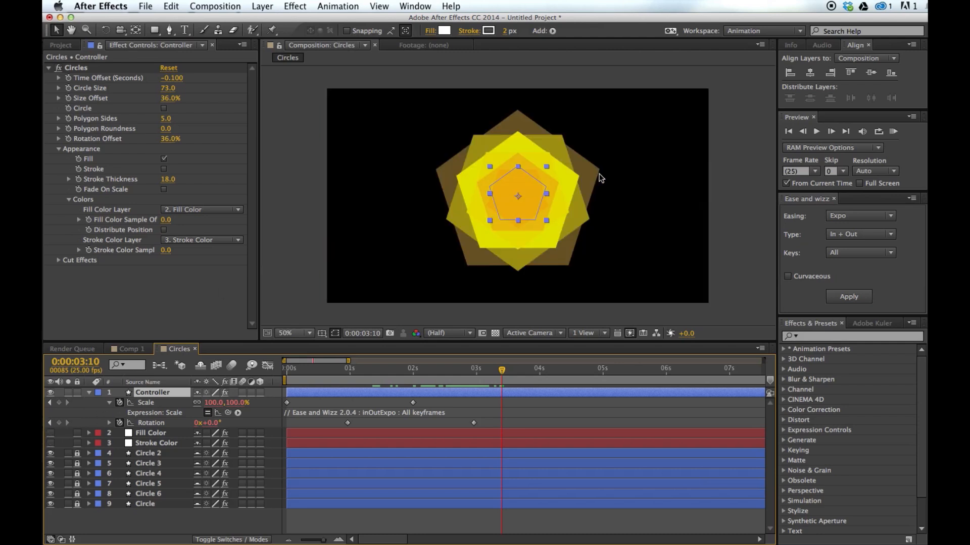
{"action": "left_click", "coordinate": [50, 433]}
{"action": "left_click", "coordinate": [147, 433]}
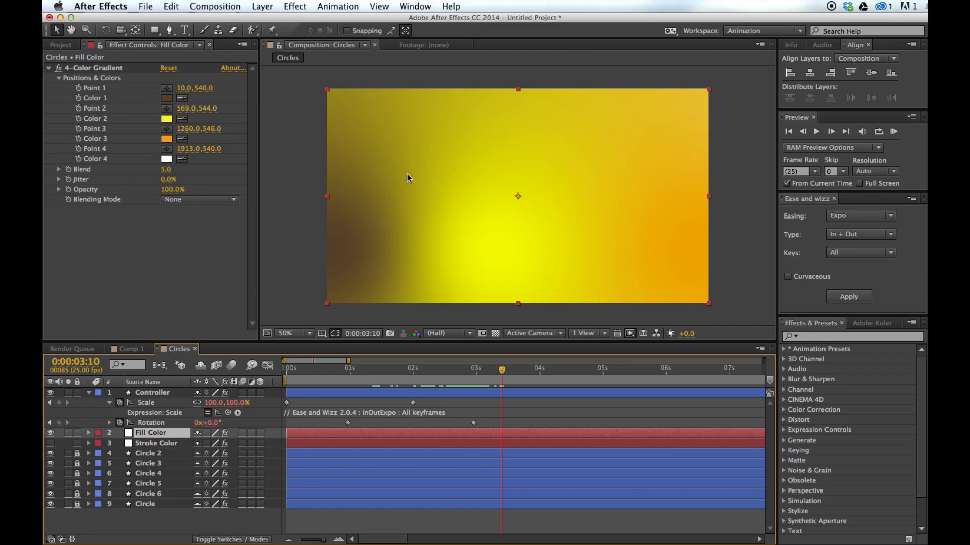
Change the X position of the 4-Color Gradient's Point 4 to 1833 on the Fill Color layer
{"action": "left_click", "coordinate": [107, 159]}
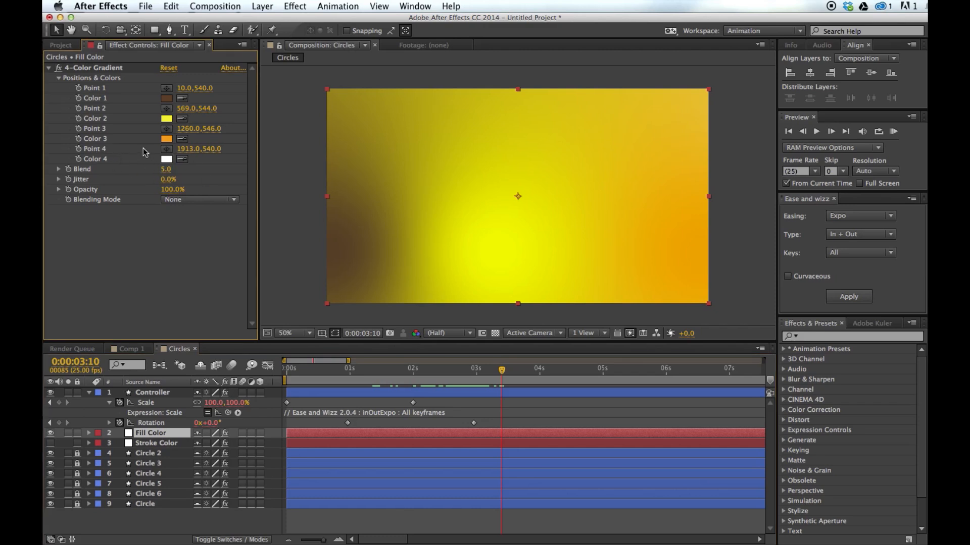
{"action": "left_click_drag", "start_coordinate": [218, 154], "coordinate": [134, 157]}
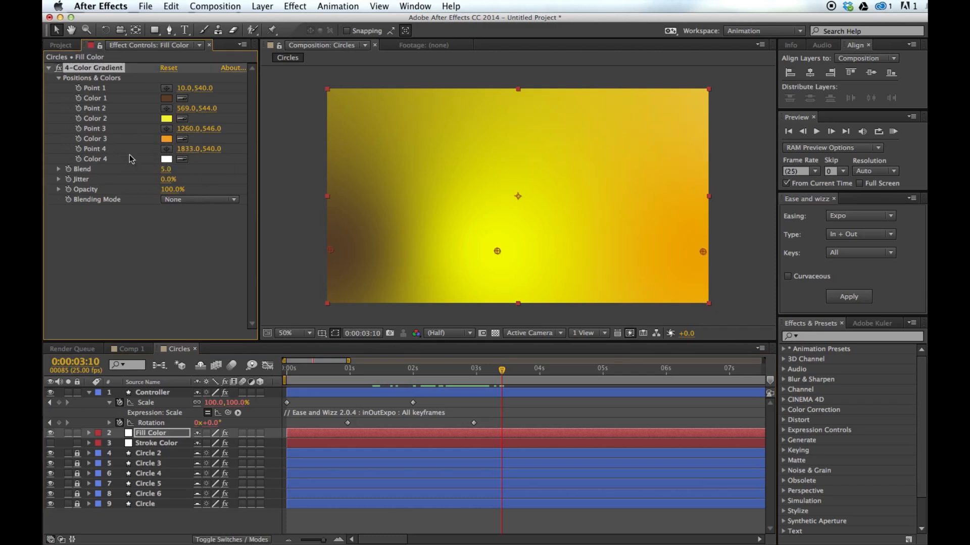
Reposition the 4-Color Gradient's points on the Fill Color layer to about (14, 424), (537, 388), (844, 386) and (1237, 392), checking the shapes' colors
{"action": "key", "text": "comma"}
{"action": "left_click_drag", "start_coordinate": [697, 225], "coordinate": [549, 204]}
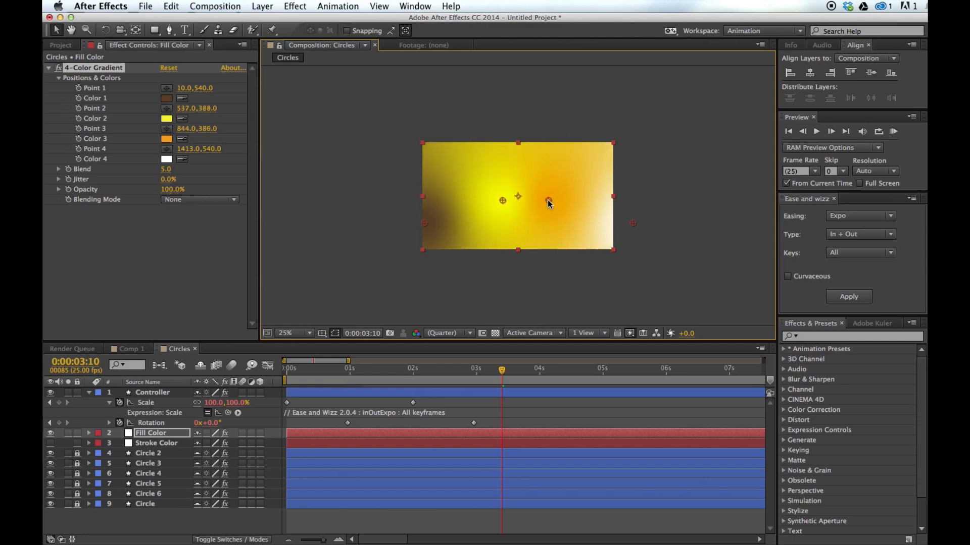
{"action": "left_click_drag", "start_coordinate": [423, 223], "coordinate": [427, 205]}
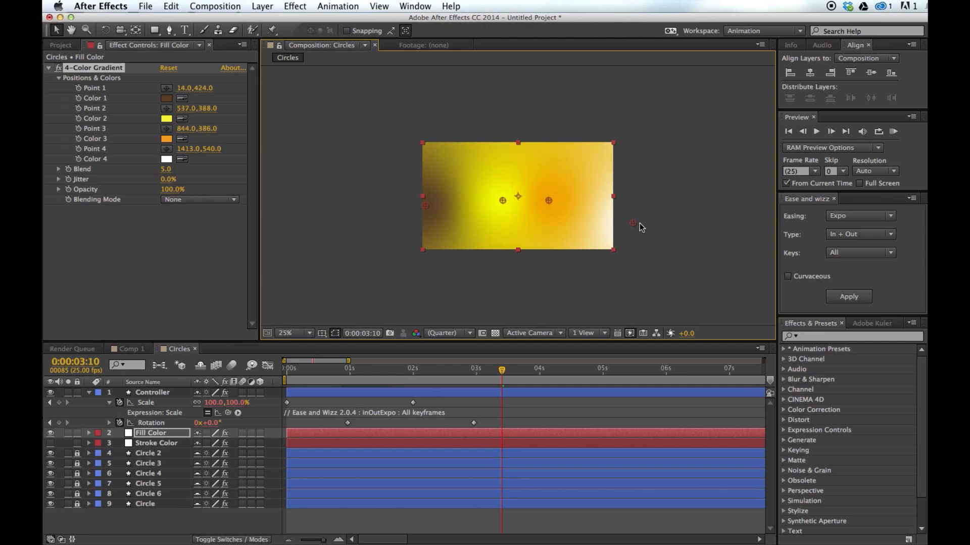
{"action": "left_click_drag", "start_coordinate": [634, 222], "coordinate": [608, 200]}
{"action": "key", "text": "period"}
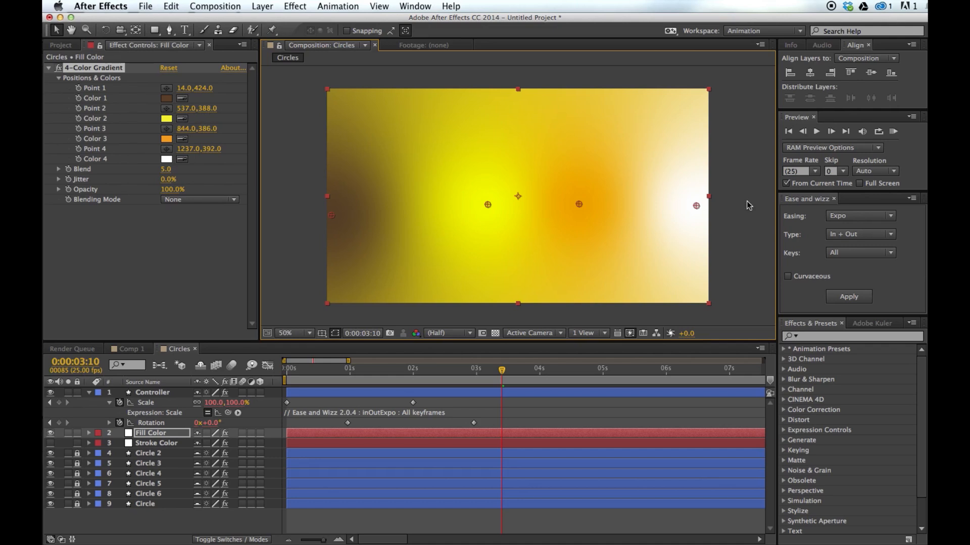
{"action": "left_click", "coordinate": [51, 434]}
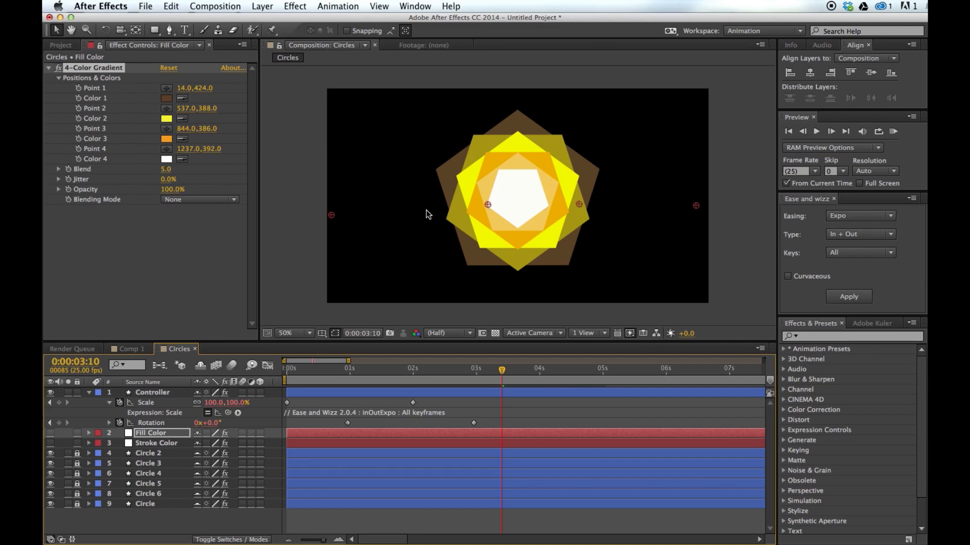
{"action": "left_click", "coordinate": [50, 434]}
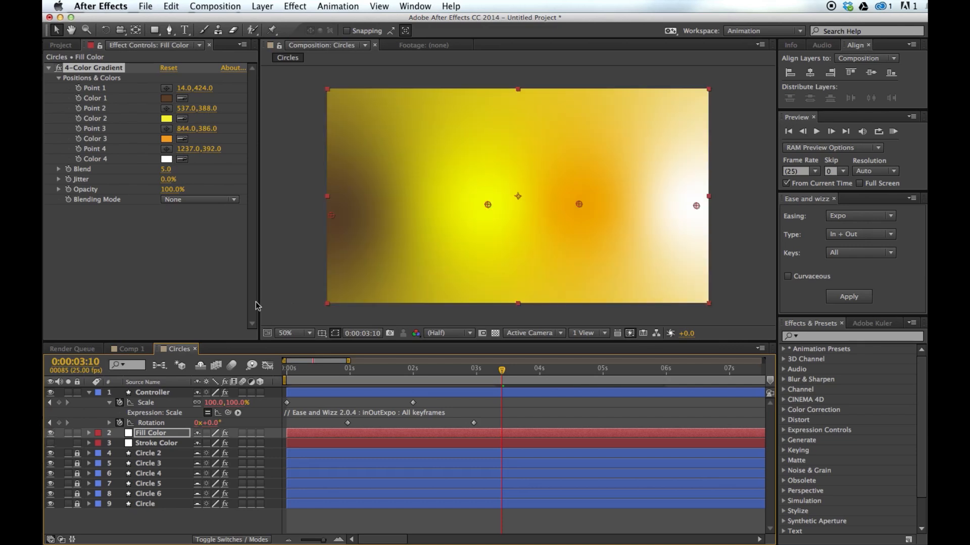
Change the 4-Color Gradient's Color 1 to purple 8D2E97 and briefly hide the Fill Color layer to check the shapes
{"action": "left_click", "coordinate": [166, 98]}
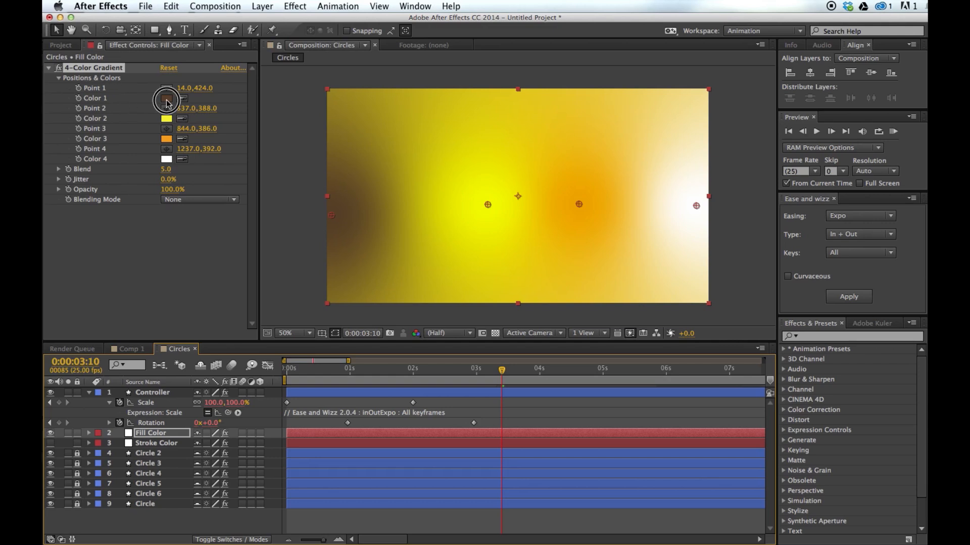
{"action": "left_click_drag", "start_coordinate": [875, 141], "coordinate": [599, 162]}
{"action": "left_click", "coordinate": [692, 207]}
{"action": "left_click_drag", "start_coordinate": [628, 260], "coordinate": [632, 241]}
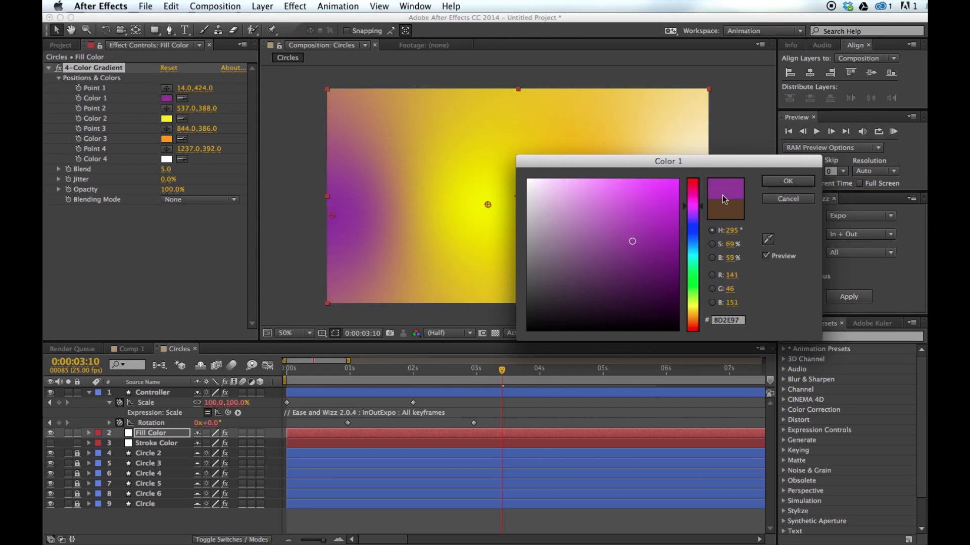
{"action": "left_click", "coordinate": [766, 182]}
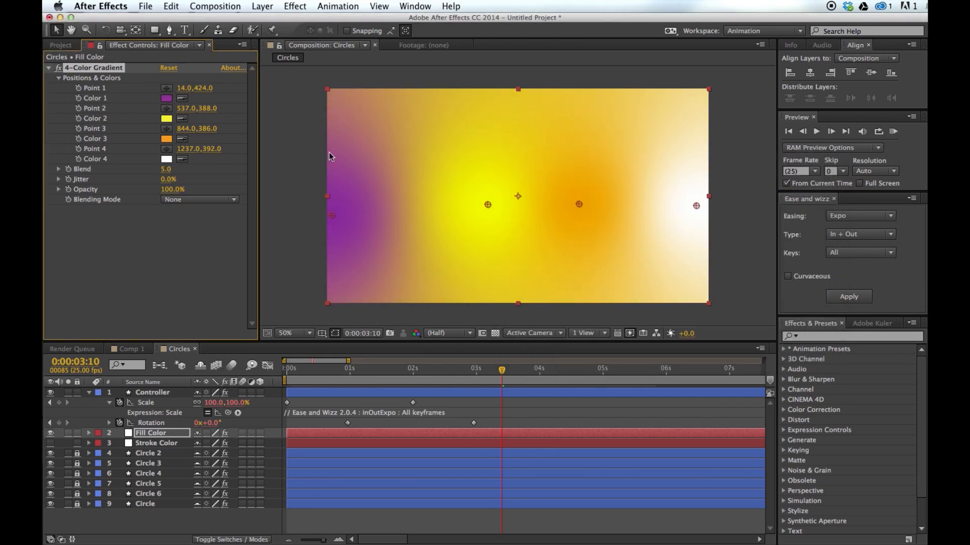
{"action": "left_click", "coordinate": [51, 433]}
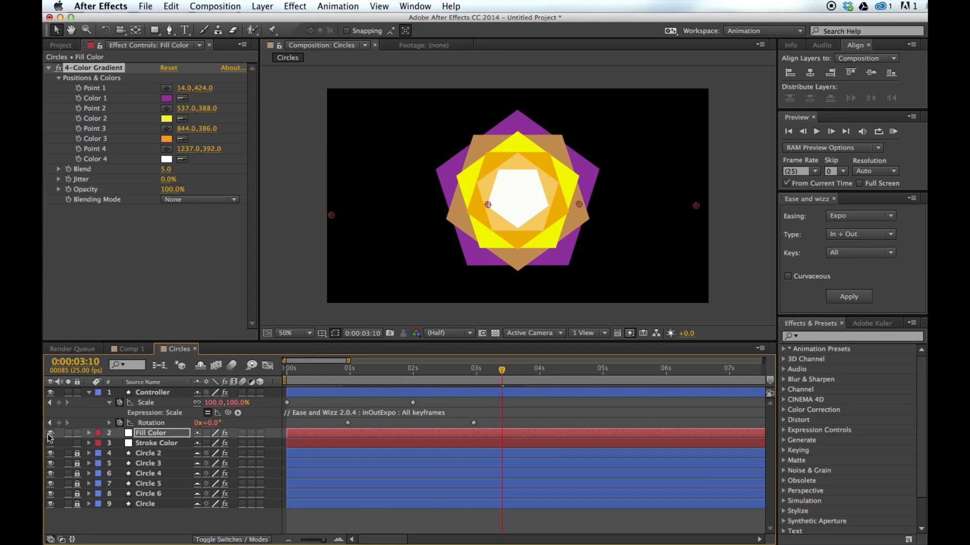
{"action": "left_click", "coordinate": [50, 433]}
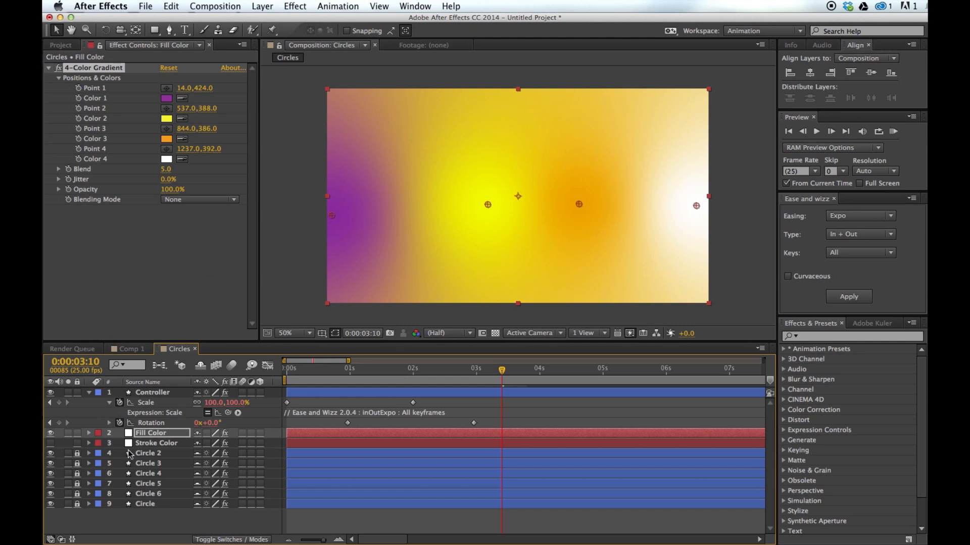
Add a Circle effect to the Fill Color layer with Feather Outer Edge 127 and Blending Mode Normal
{"action": "left_click", "coordinate": [149, 433]}
{"action": "left_click", "coordinate": [295, 6]}
{"action": "mouse_move", "coordinate": [419, 156]}
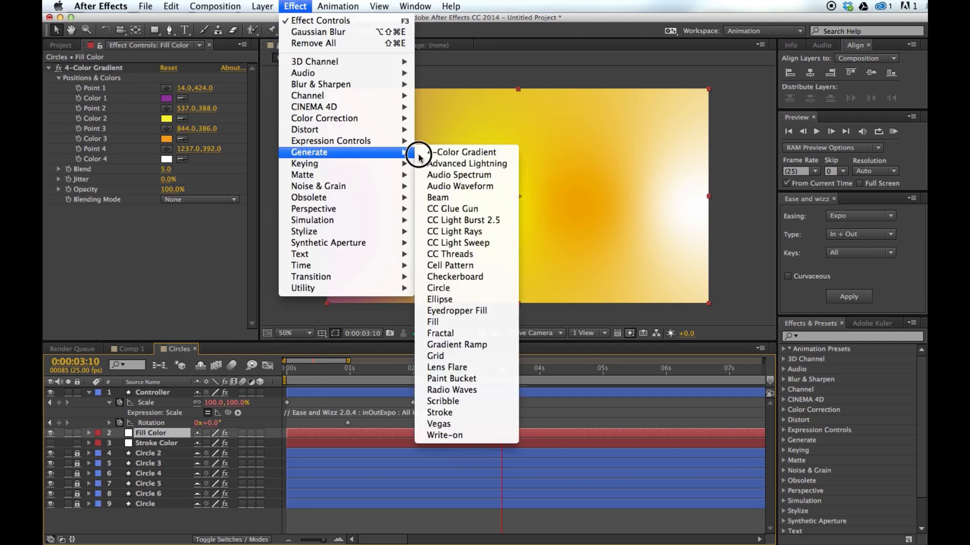
{"action": "left_click", "coordinate": [440, 288]}
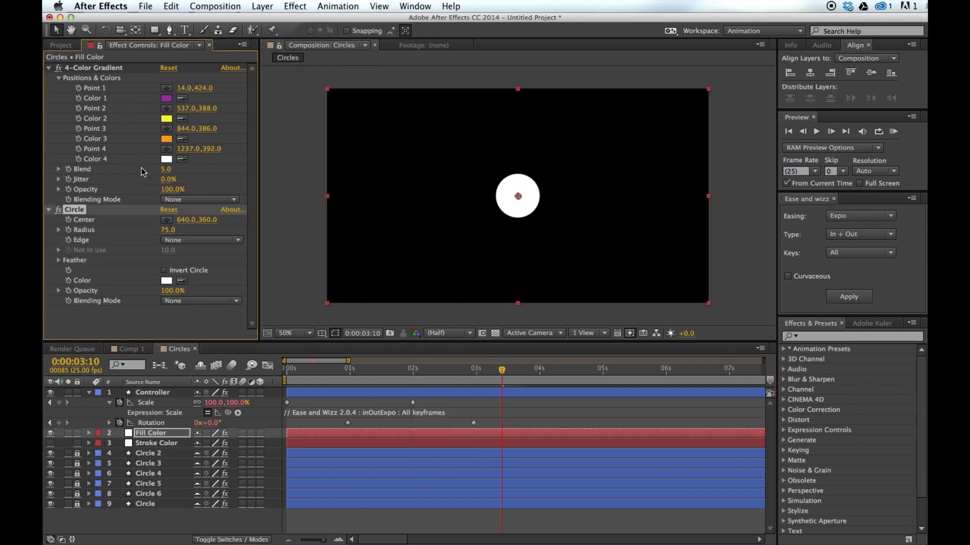
{"action": "left_click", "coordinate": [59, 260]}
{"action": "left_click_drag", "start_coordinate": [168, 271], "coordinate": [238, 265]}
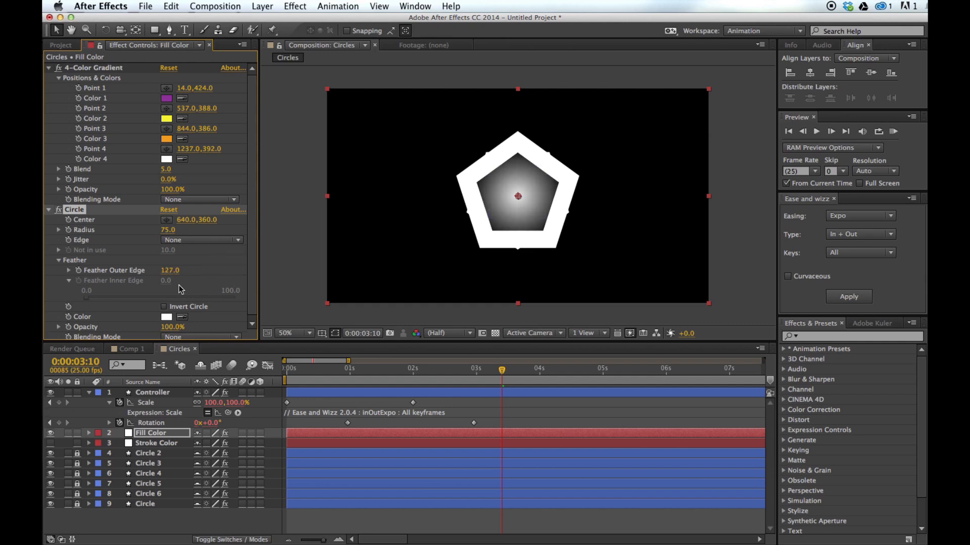
{"action": "scroll", "coordinate": [138, 261], "scroll_direction": "down", "scroll_amount": 1}
{"action": "left_click", "coordinate": [167, 335]}
{"action": "left_click", "coordinate": [179, 357]}
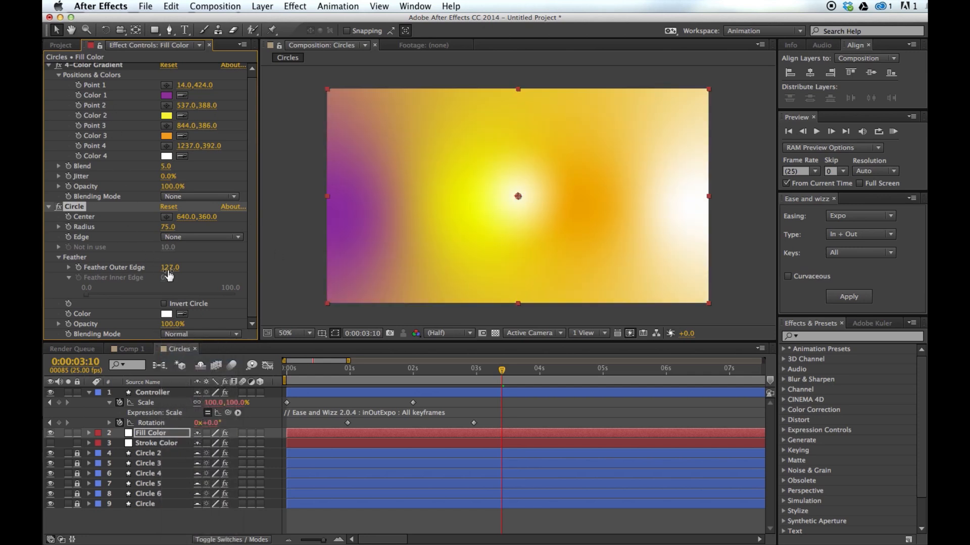
Set the Circle effect's Radius to 202 and Center to 1335, 360, and keyframe the Center at 0:00:02:24
{"action": "left_click_drag", "start_coordinate": [168, 227], "coordinate": [242, 231]}
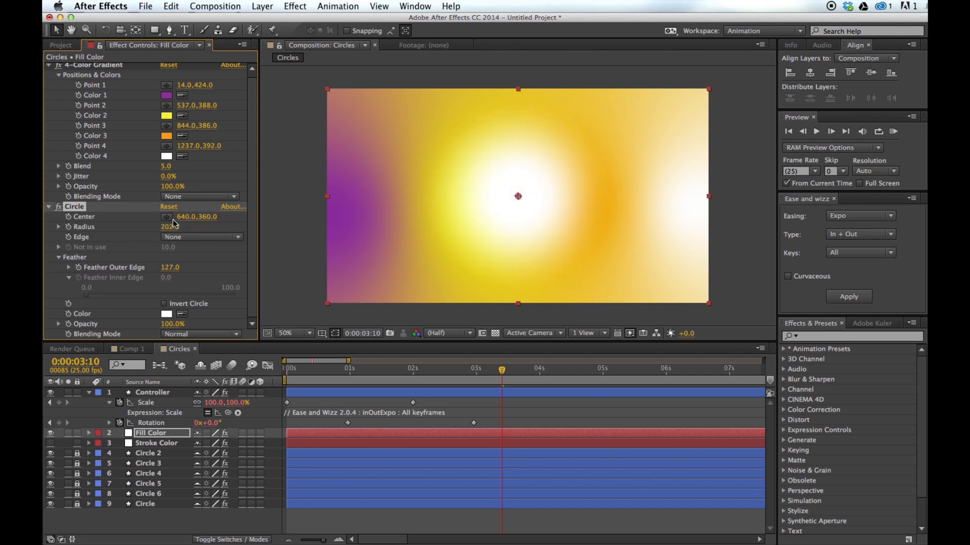
{"action": "left_click_drag", "start_coordinate": [182, 220], "coordinate": [589, 215]}
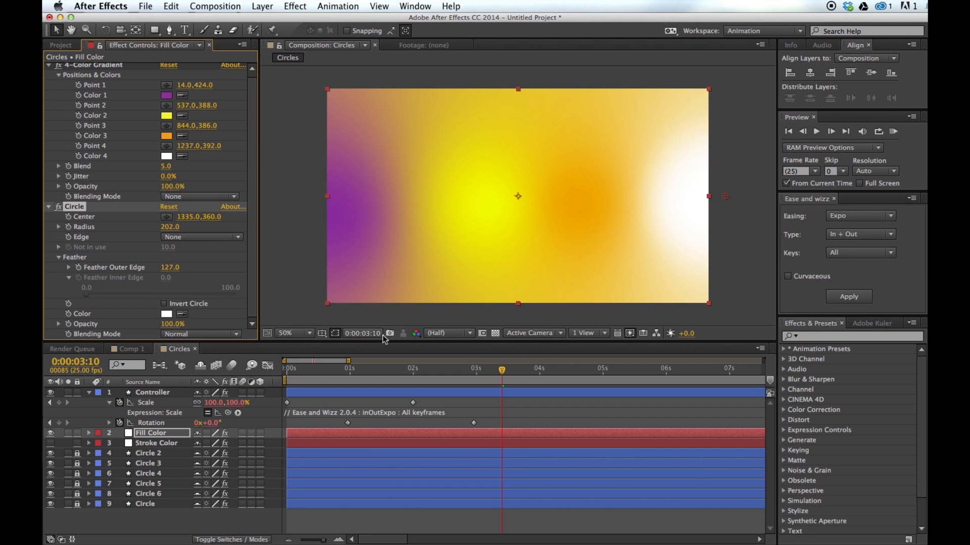
{"action": "left_click_drag", "start_coordinate": [468, 372], "coordinate": [475, 372]}
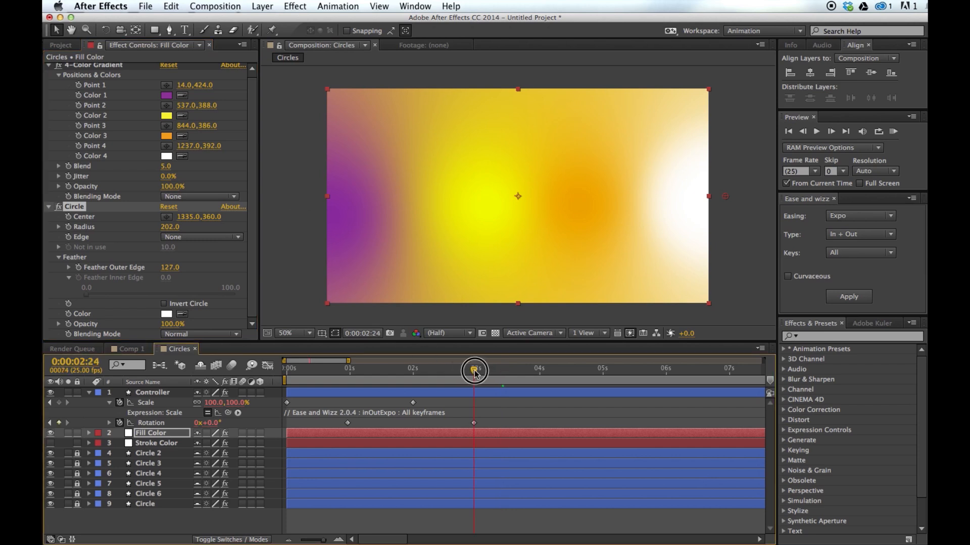
{"action": "left_click", "coordinate": [68, 216]}
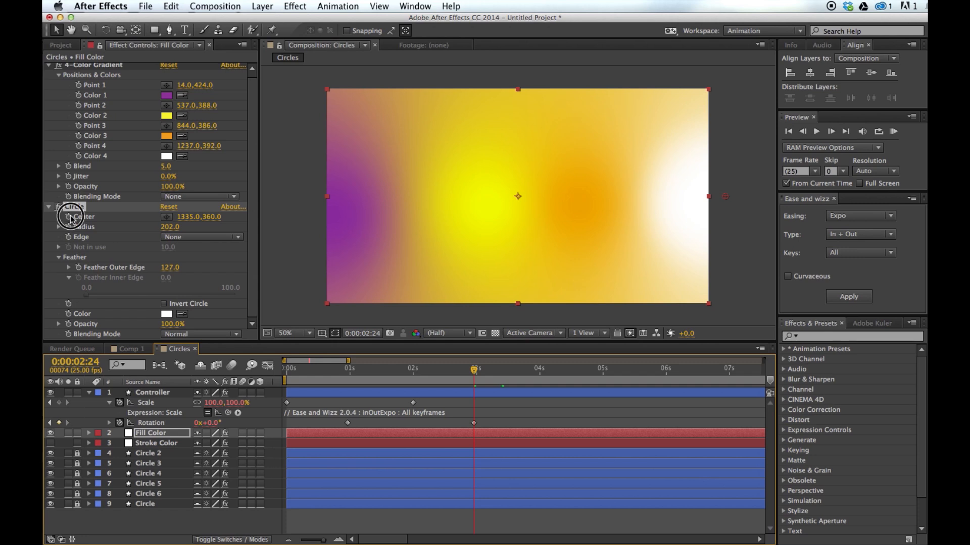
At 0:00:05:03, move the Circle effect's Center across the frame to about -421, 384
{"action": "left_click", "coordinate": [535, 375]}
{"action": "left_click_drag", "start_coordinate": [535, 374], "coordinate": [610, 375]}
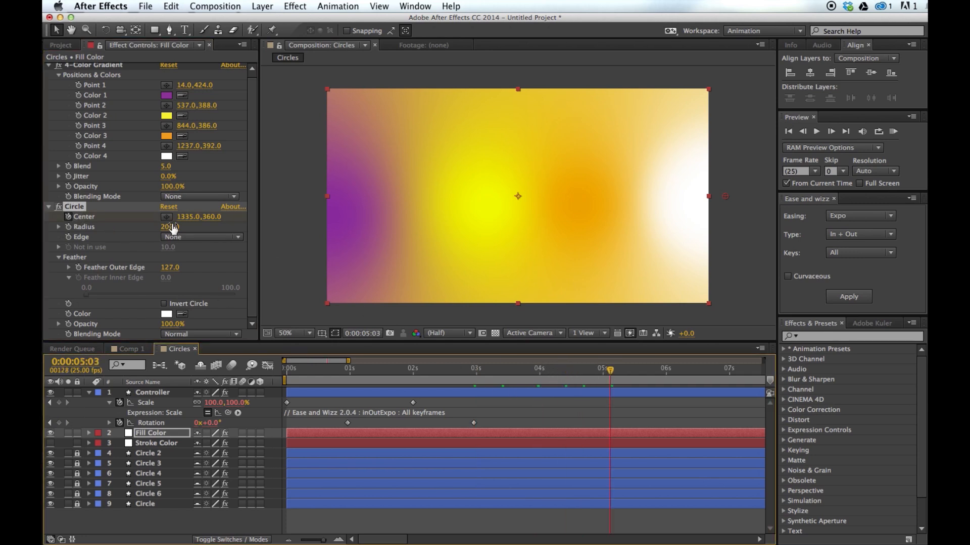
{"action": "left_click_drag", "start_coordinate": [182, 217], "coordinate": [45, 224]}
{"action": "left_click_drag", "start_coordinate": [654, 198], "coordinate": [194, 203]}
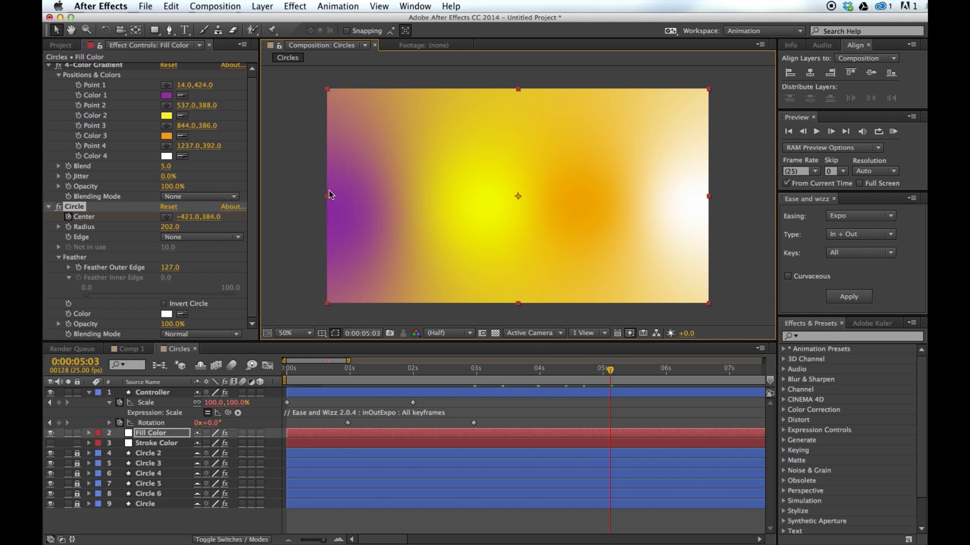
Hide the Fill Color layer and scrub between 0:00:02:05 and 0:00:02:21 to examine how the shapes take their colors
{"action": "left_click_drag", "start_coordinate": [605, 371], "coordinate": [461, 364]}
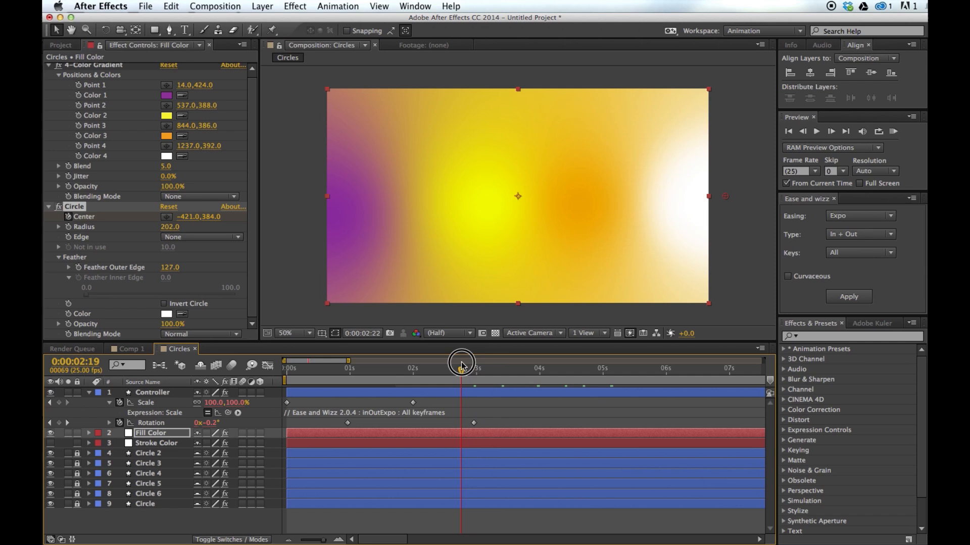
{"action": "left_click", "coordinate": [50, 433]}
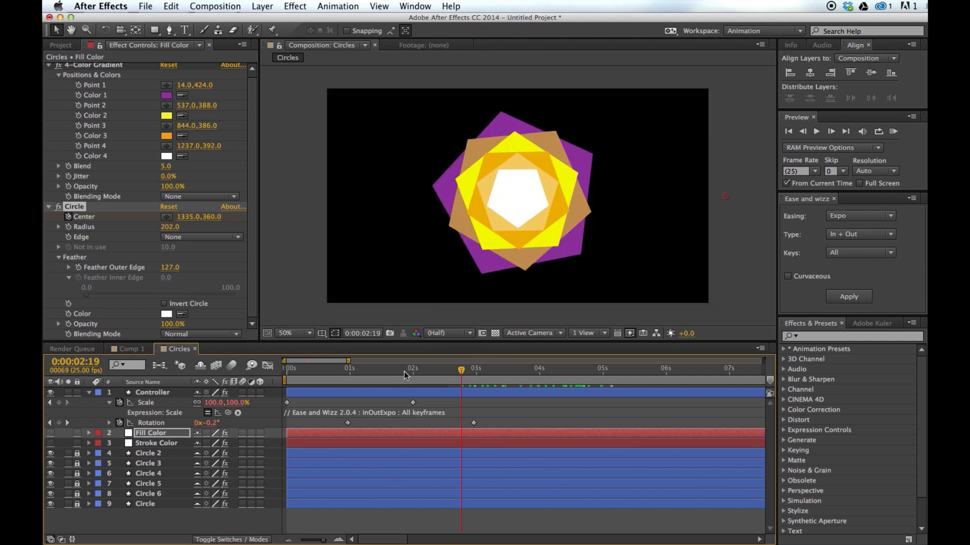
{"action": "left_click_drag", "start_coordinate": [457, 368], "coordinate": [425, 370]}
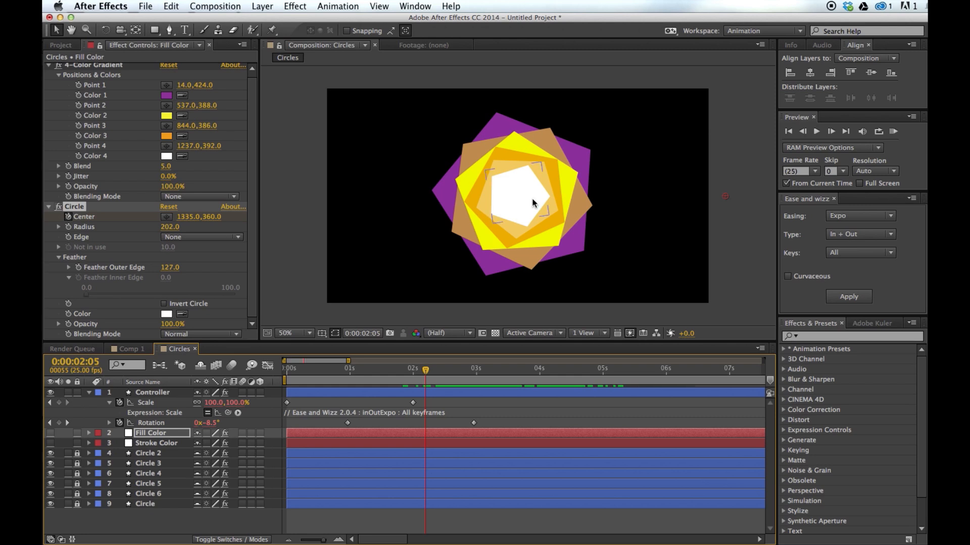
{"action": "left_click_drag", "start_coordinate": [429, 373], "coordinate": [466, 372]}
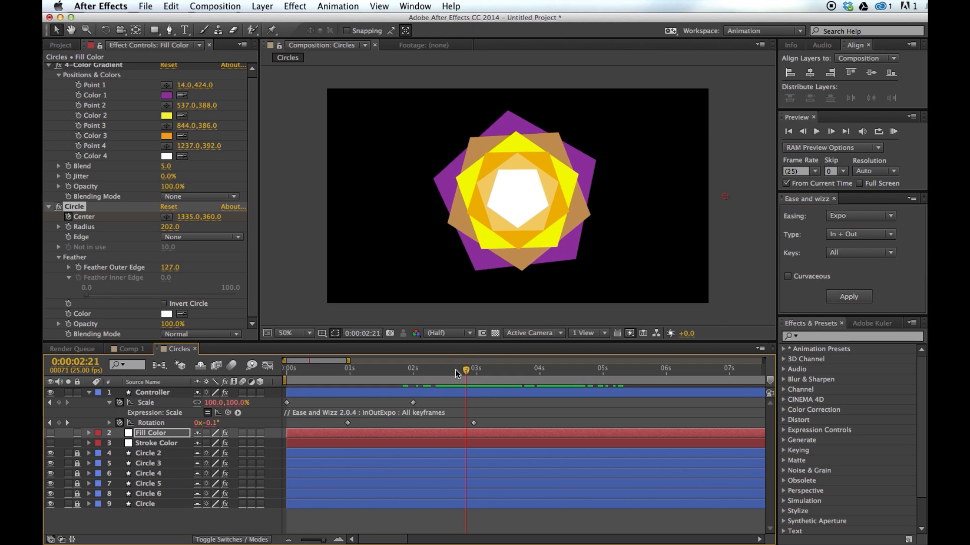
{"action": "left_click", "coordinate": [56, 437]}
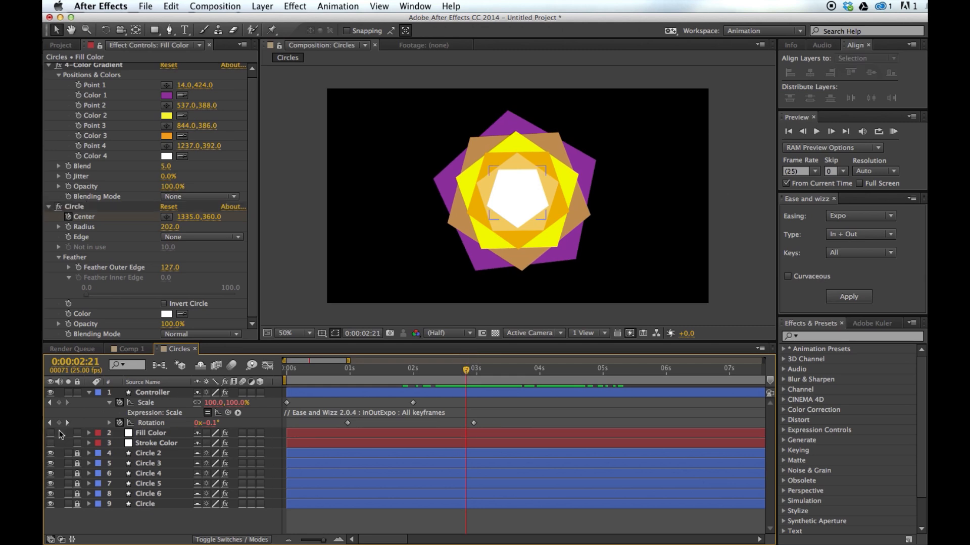
{"action": "left_click", "coordinate": [50, 433]}
{"action": "left_click", "coordinate": [50, 433]}
Turn on Distribute Position in the Controller's Circles effect and scrub to 0:00:03:04 to view the spread shapes
{"action": "left_click", "coordinate": [162, 393]}
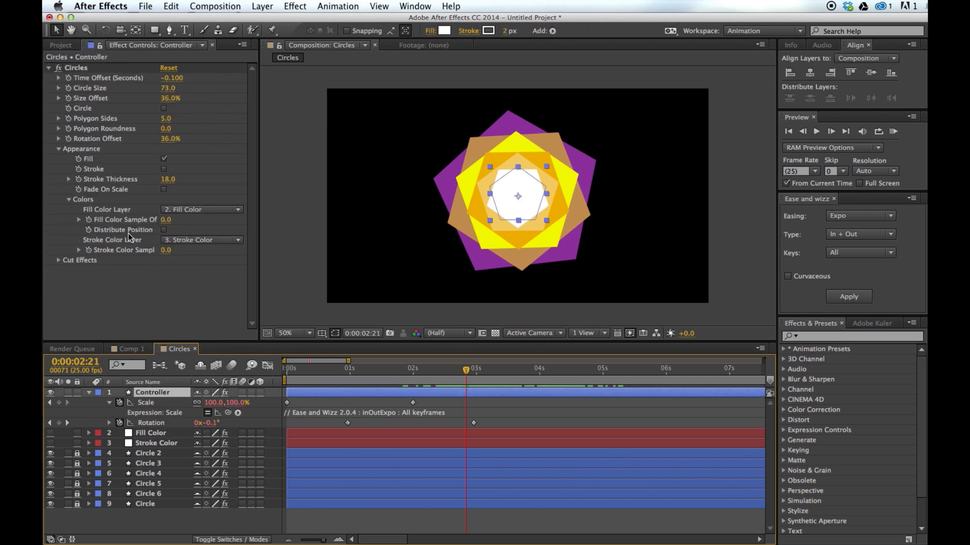
{"action": "left_click", "coordinate": [164, 231]}
{"action": "left_click", "coordinate": [164, 230]}
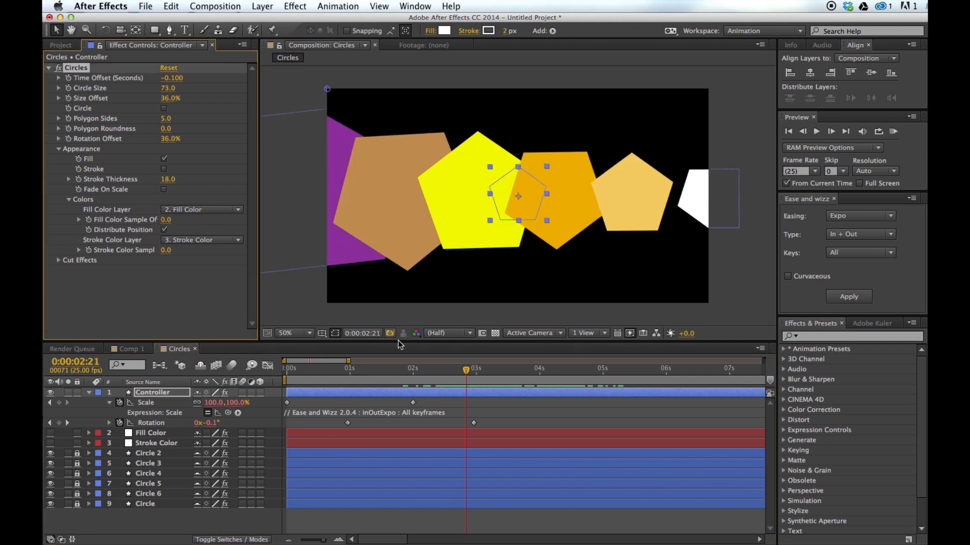
{"action": "left_click_drag", "start_coordinate": [459, 382], "coordinate": [488, 380]}
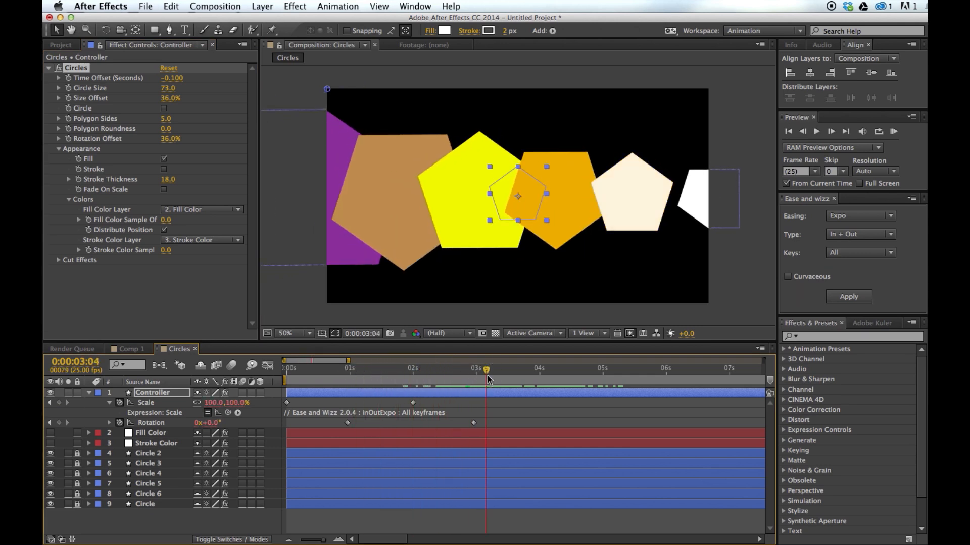
Toggle the Fill Color layer's visibility at 0:00:03:04 and 0:00:02:19 to compare the distributed shapes with the gradient
{"action": "left_click", "coordinate": [50, 433]}
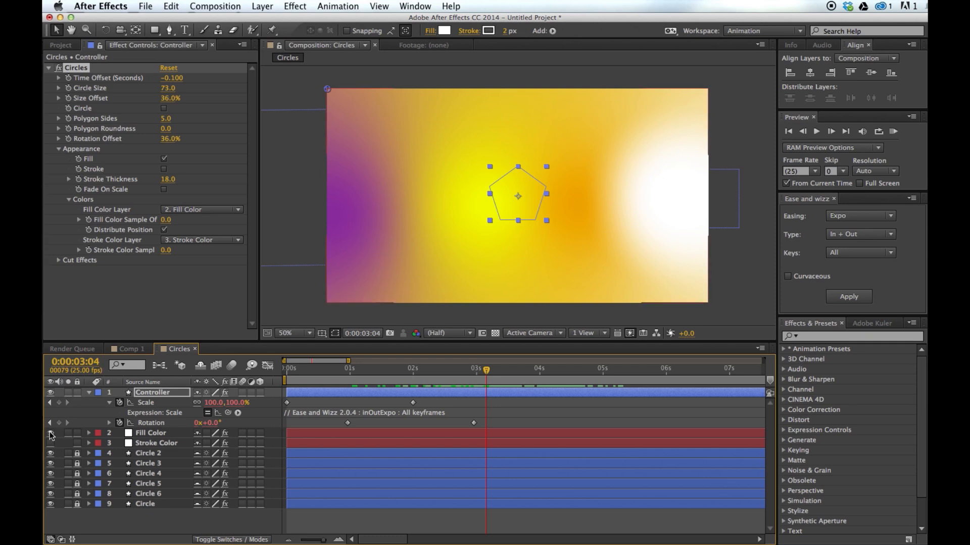
{"action": "left_click", "coordinate": [50, 433]}
{"action": "left_click", "coordinate": [50, 434]}
{"action": "left_click", "coordinate": [50, 433]}
{"action": "left_click_drag", "start_coordinate": [440, 370], "coordinate": [461, 370]}
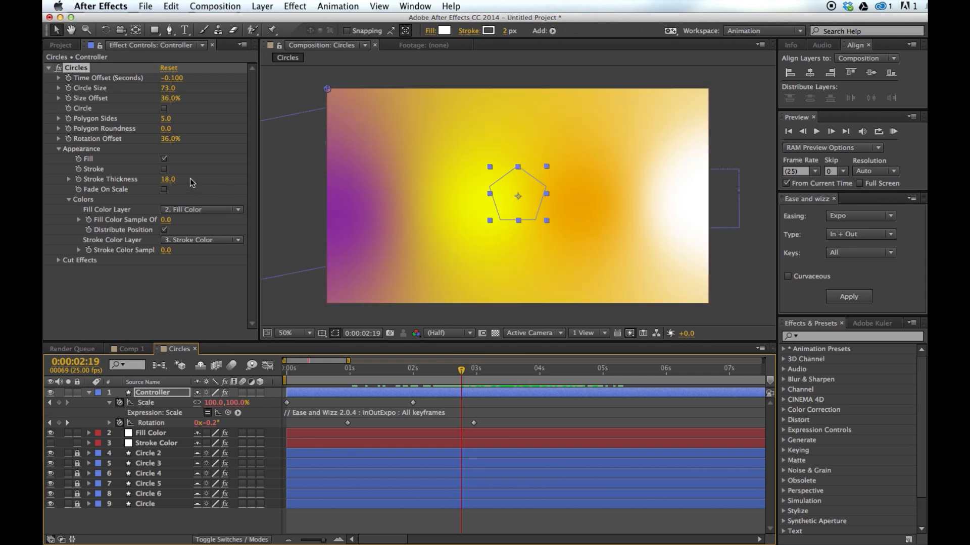
{"action": "left_click", "coordinate": [164, 230]}
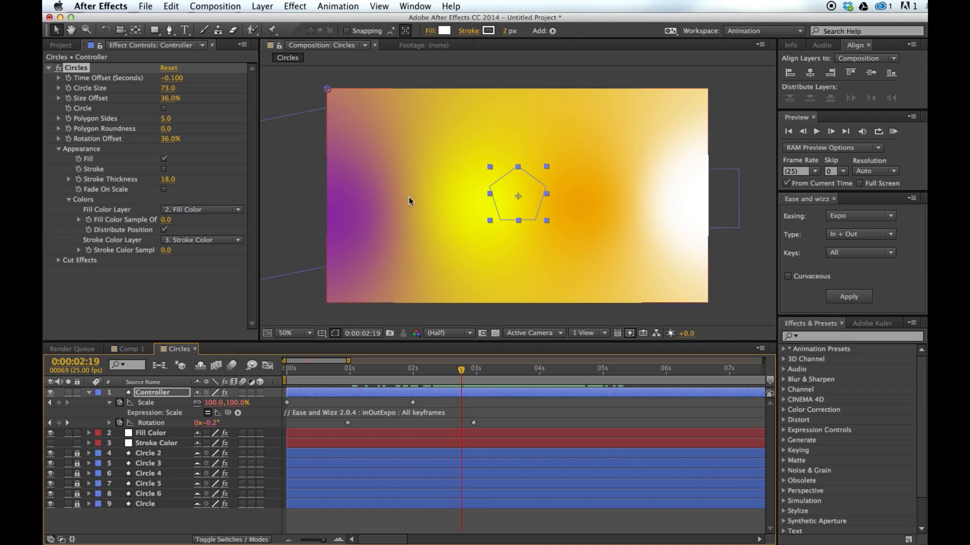
{"action": "left_click", "coordinate": [50, 433]}
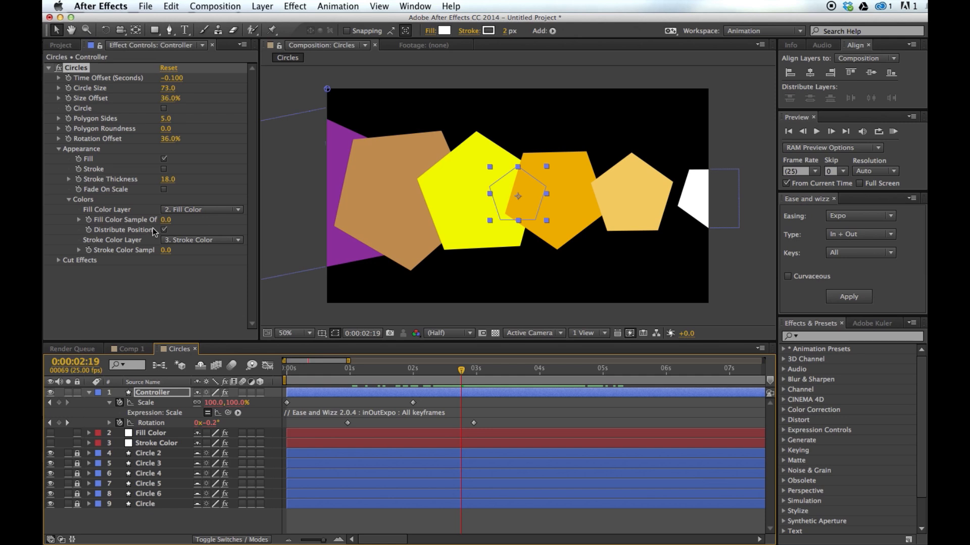
Raise the Circles effect's Fill Color Sample Offset to 24 and on to 284, comparing the shapes with the Fill Color layer at 0:00:03:06
{"action": "mouse_move", "coordinate": [163, 222]}
{"action": "left_mouse_down"}
{"action": "mouse_move", "coordinate": [309, 223]}
{"action": "mouse_move", "coordinate": [65, 223]}
{"action": "mouse_move", "coordinate": [175, 222]}
{"action": "left_mouse_up"}
{"action": "left_click", "coordinate": [50, 433]}
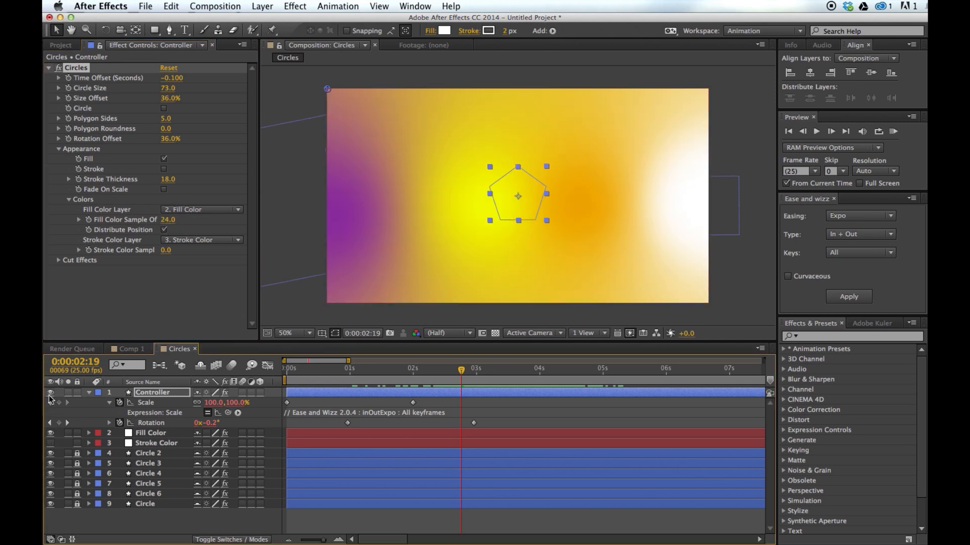
{"action": "left_click", "coordinate": [50, 433]}
{"action": "left_click_drag", "start_coordinate": [168, 220], "coordinate": [292, 217]}
{"action": "mouse_move", "coordinate": [330, 218]}
{"action": "left_mouse_down"}
{"action": "mouse_move", "coordinate": [357, 210]}
{"action": "mouse_move", "coordinate": [314, 215]}
{"action": "left_mouse_up"}
{"action": "left_click_drag", "start_coordinate": [462, 370], "coordinate": [492, 366]}
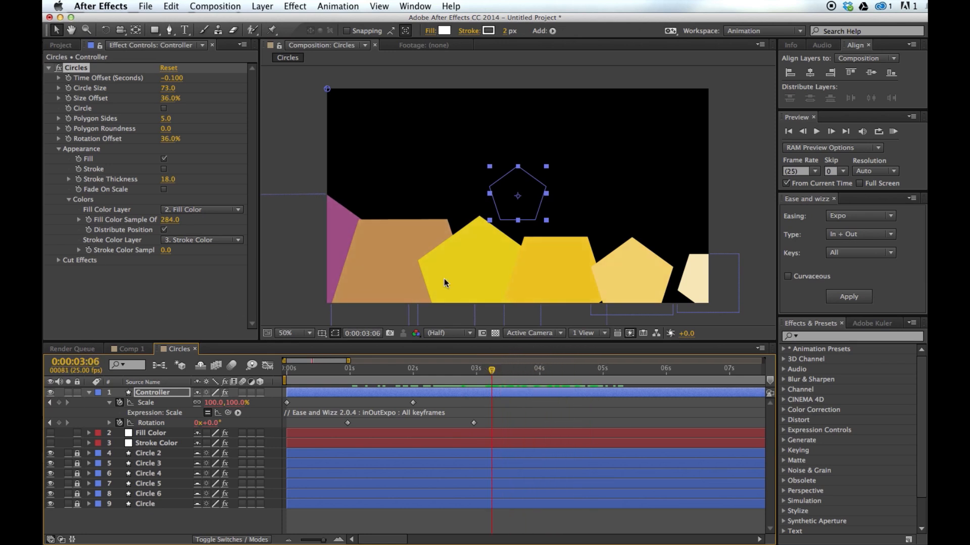
{"action": "left_click", "coordinate": [51, 433]}
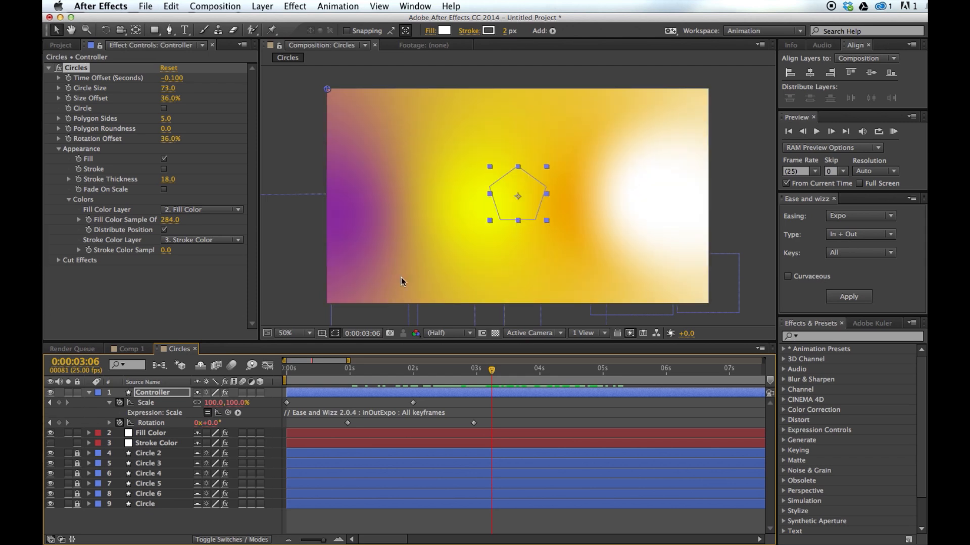
Hide the Fill Color layer and set the Circles effect's Fill Color Sample Offset to 0
{"action": "left_click", "coordinate": [50, 434]}
{"action": "left_click", "coordinate": [170, 220]}
{"action": "type", "text": "0"}
{"action": "key", "text": "Return"}
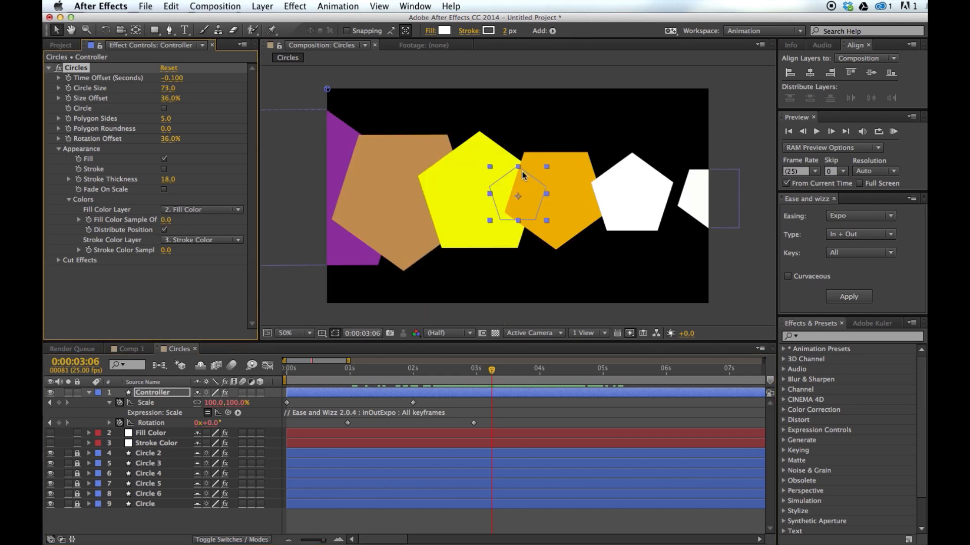
Turn off Distribute Position and turn on Stroke in the Controller's Circles effect, moving the playhead to 0:00:03:12
{"action": "left_click", "coordinate": [164, 230]}
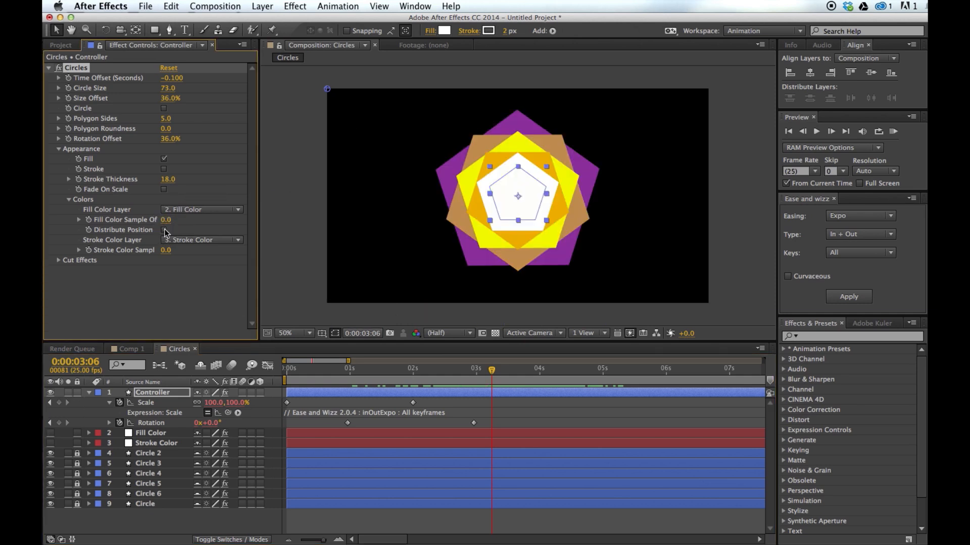
{"action": "left_click_drag", "start_coordinate": [472, 371], "coordinate": [506, 374]}
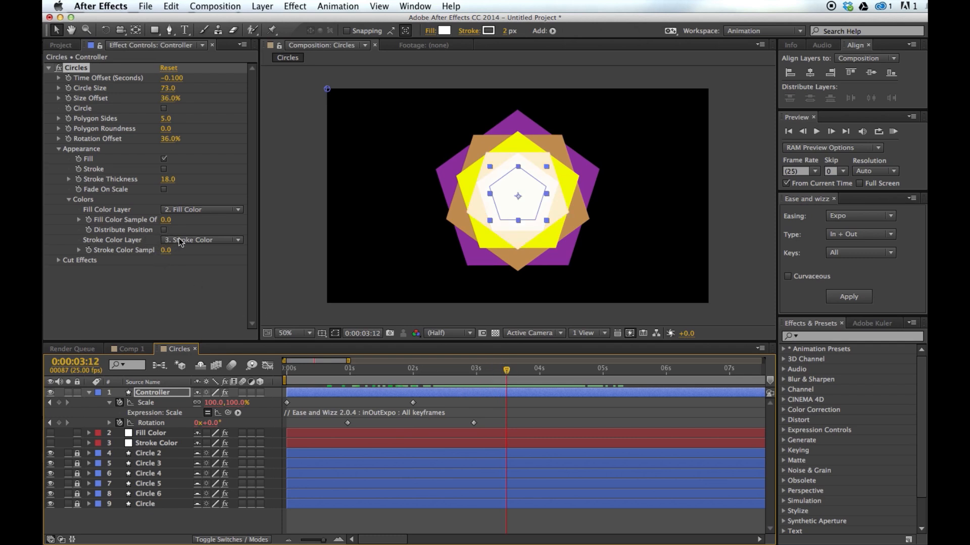
{"action": "left_click", "coordinate": [163, 169]}
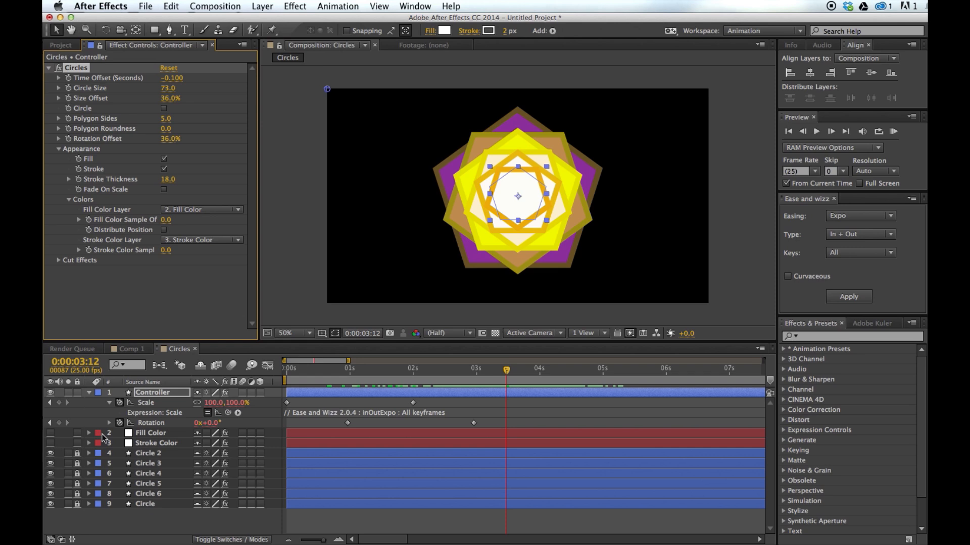
Show the Stroke Color layer, scrub to 0:00:03:23 to examine its gradient, and hide it again
{"action": "left_click", "coordinate": [50, 437]}
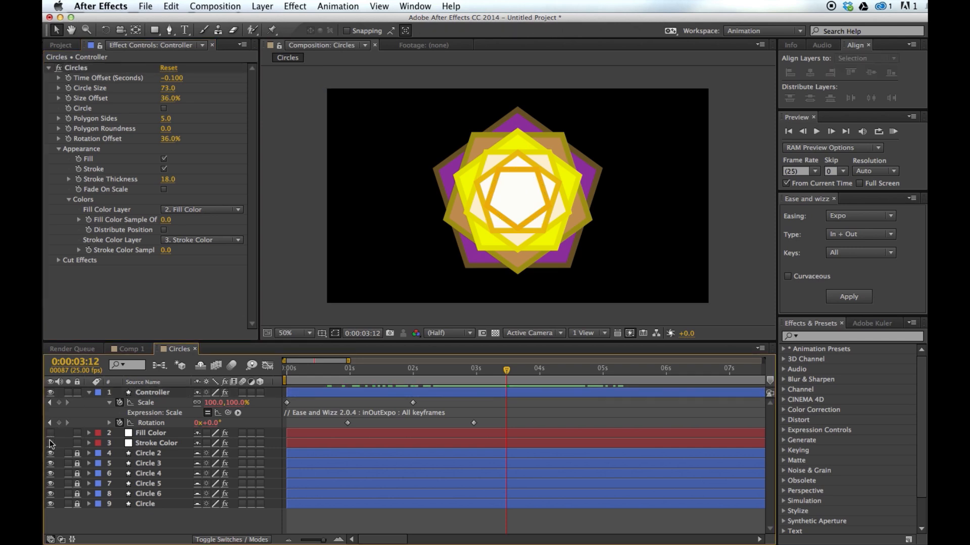
{"action": "left_click", "coordinate": [51, 443]}
{"action": "mouse_move", "coordinate": [506, 371]}
{"action": "left_mouse_down"}
{"action": "mouse_move", "coordinate": [427, 376]}
{"action": "mouse_move", "coordinate": [535, 373]}
{"action": "left_mouse_up"}
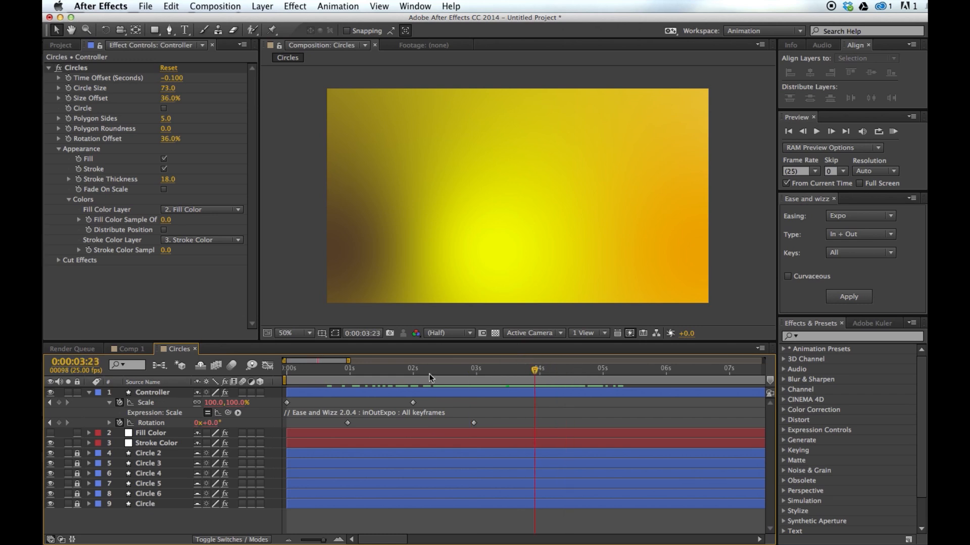
{"action": "left_click", "coordinate": [51, 442]}
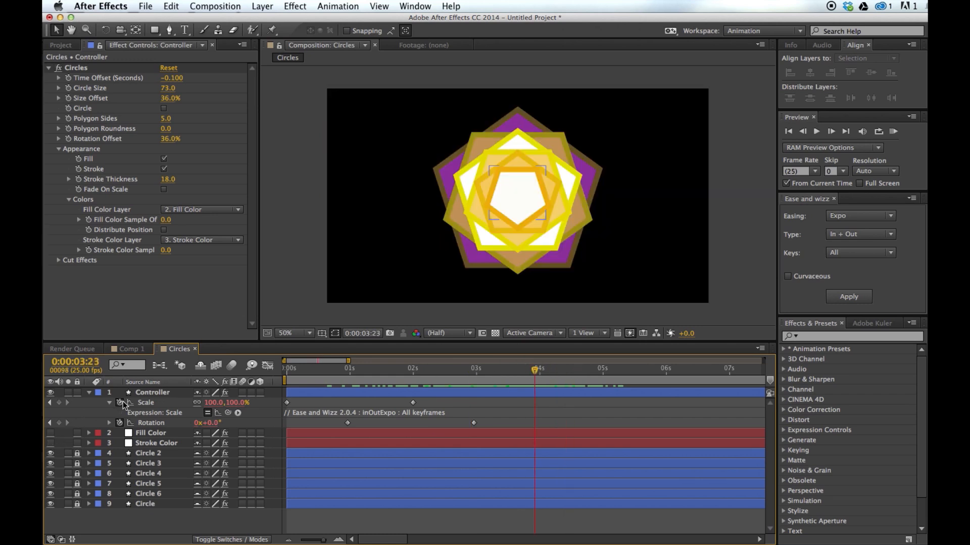
Set the Controller's Stroke Color Layer to 2. Fill Color, switching back to Stroke Color once to compare
{"action": "left_click", "coordinate": [140, 396]}
{"action": "left_click", "coordinate": [185, 241]}
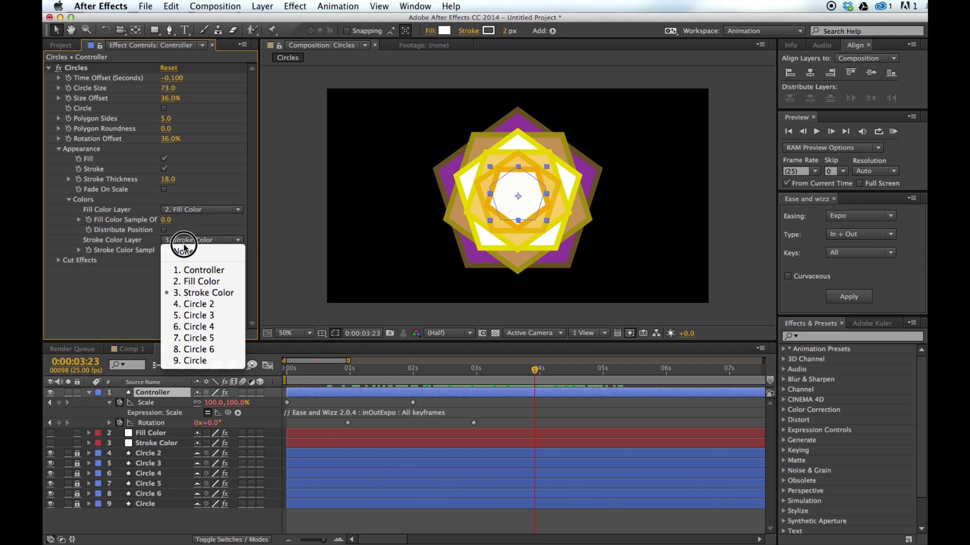
{"action": "left_click", "coordinate": [188, 282]}
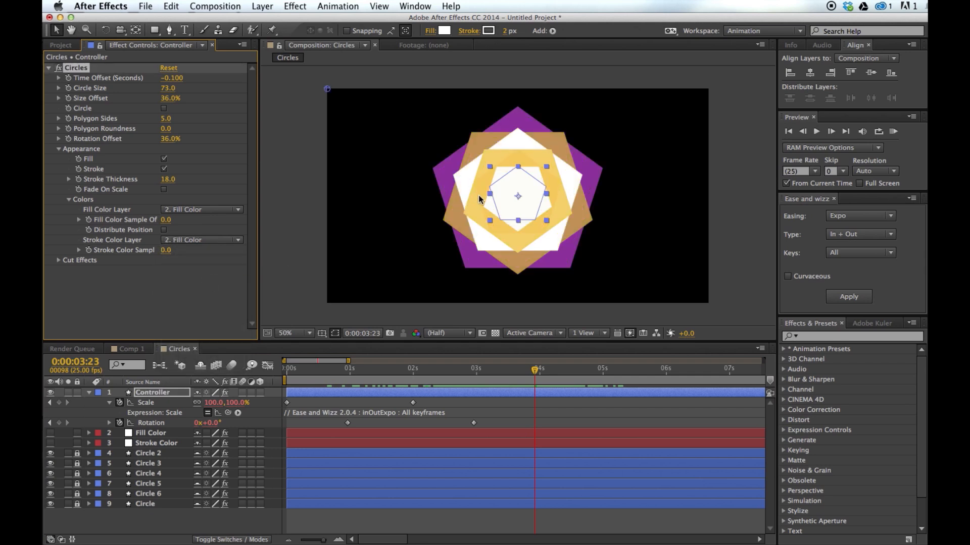
{"action": "left_click", "coordinate": [173, 260]}
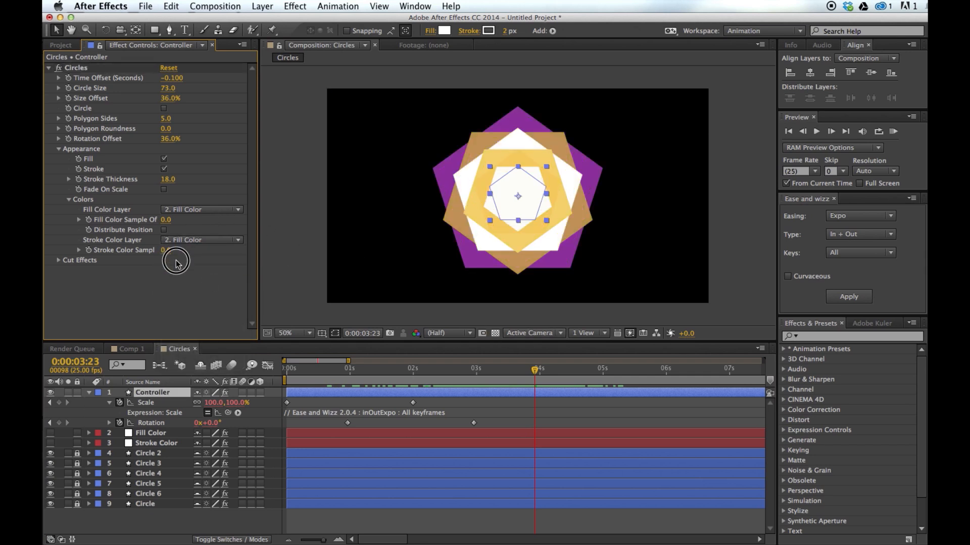
{"action": "left_click", "coordinate": [182, 243]}
{"action": "left_click", "coordinate": [204, 293]}
{"action": "left_click", "coordinate": [199, 237]}
{"action": "left_click", "coordinate": [194, 281]}
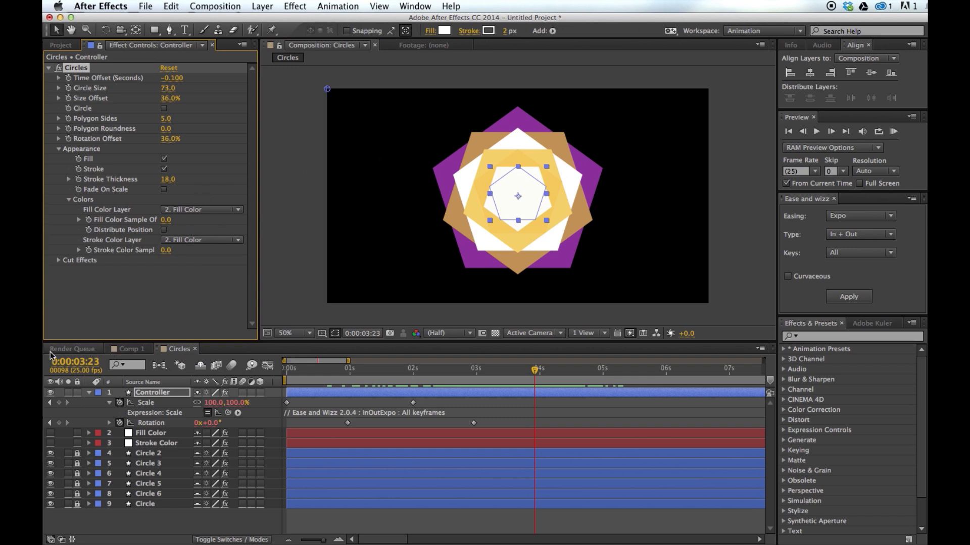
Add IMG_1908.jpg to Comp 1 and scale it down to roughly the composition's width
{"action": "left_click", "coordinate": [60, 45]}
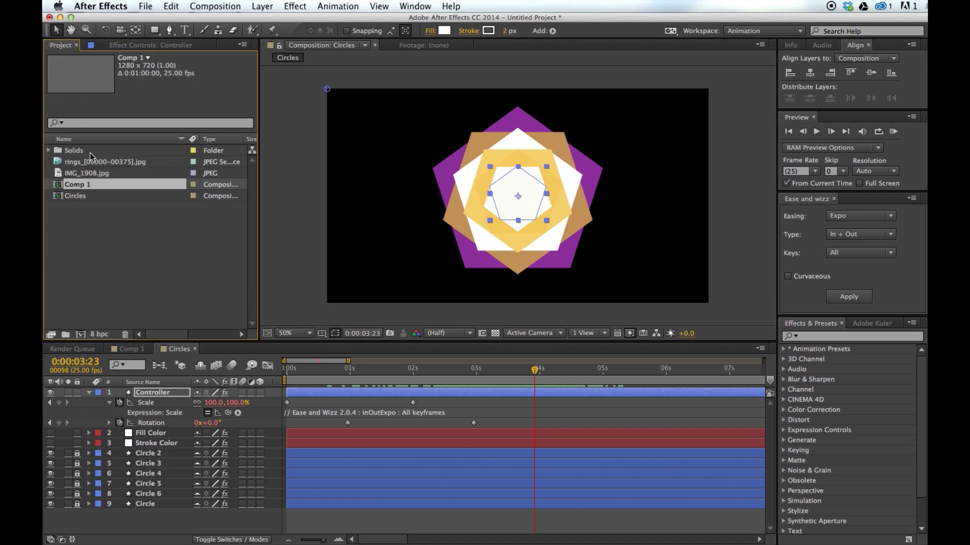
{"action": "double_click", "coordinate": [74, 184]}
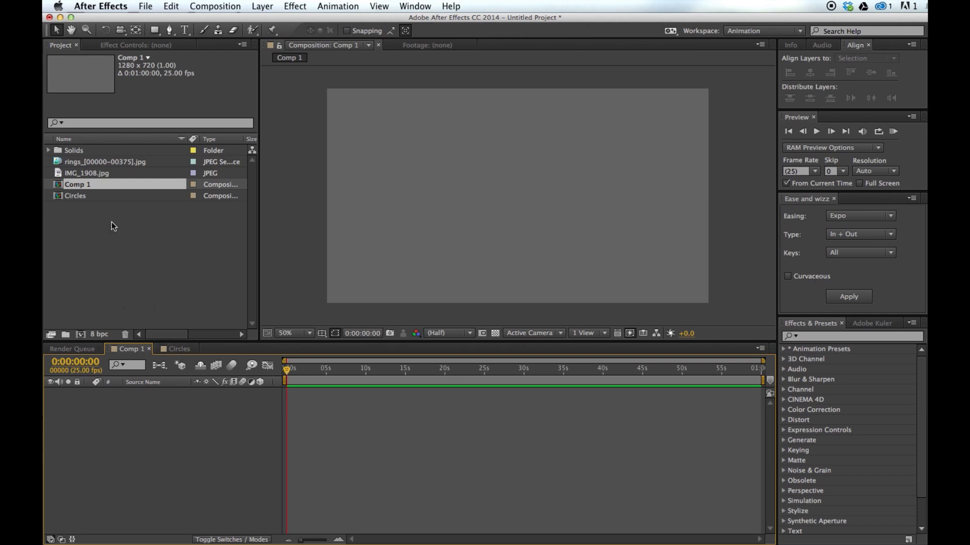
{"action": "left_click", "coordinate": [89, 165]}
{"action": "left_click", "coordinate": [89, 174]}
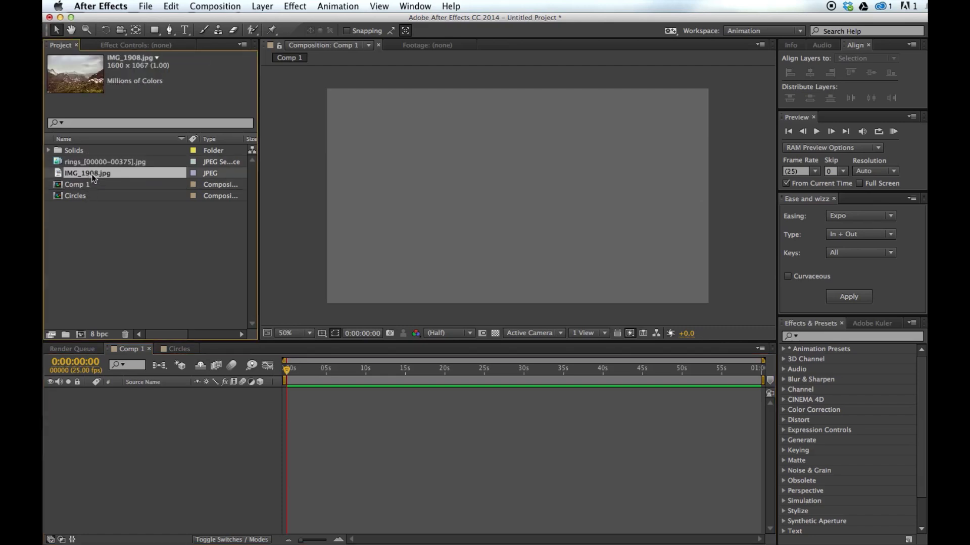
{"action": "left_click_drag", "start_coordinate": [94, 188], "coordinate": [132, 422]}
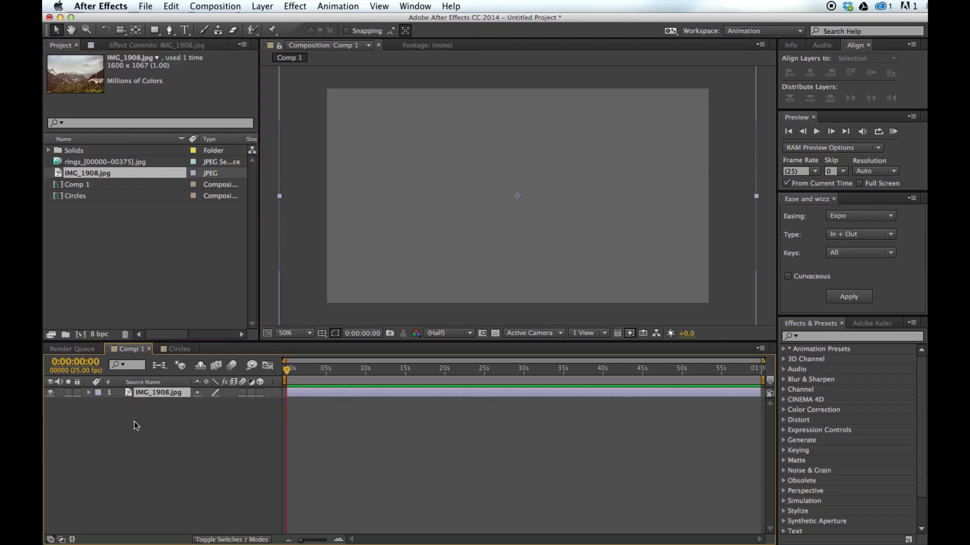
{"action": "scroll", "coordinate": [468, 220], "scroll_direction": "down", "scroll_amount": 1}
{"action": "left_click_drag", "start_coordinate": [637, 117], "coordinate": [613, 134]}
{"action": "scroll", "coordinate": [559, 199], "scroll_direction": "up", "scroll_amount": 1}
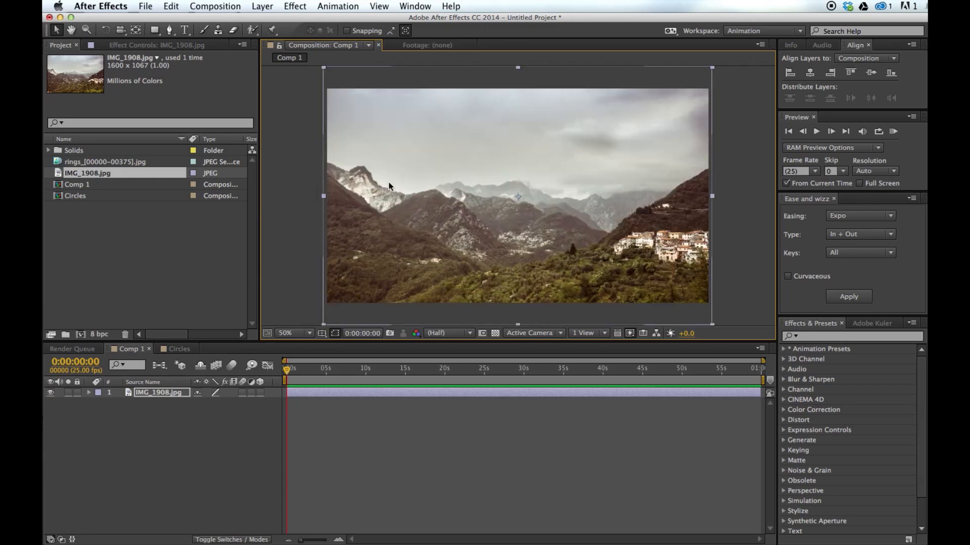
Insert Comp 1 into the Circles composition below the Controller layer and hide it, scrubbing to 0:00:03:12
{"action": "left_click", "coordinate": [178, 348]}
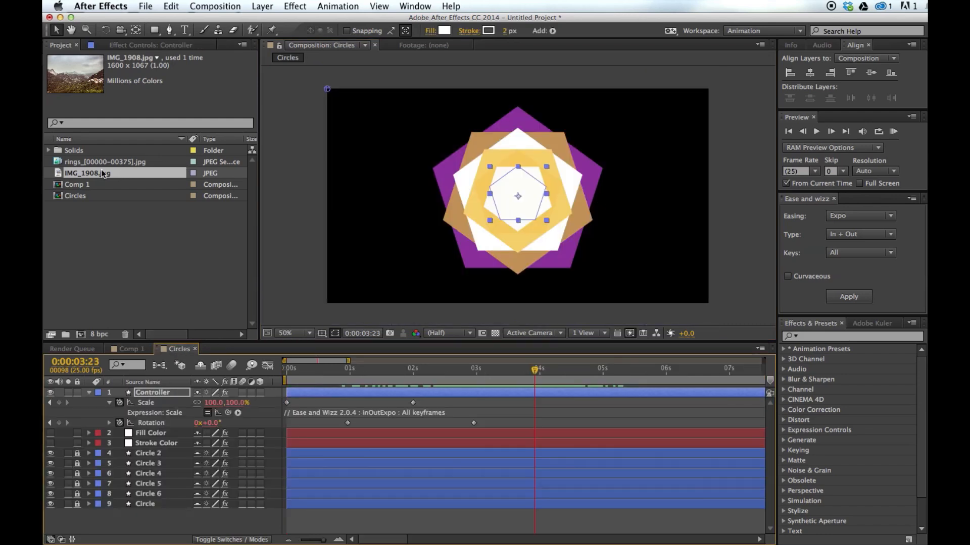
{"action": "left_click_drag", "start_coordinate": [79, 186], "coordinate": [157, 434]}
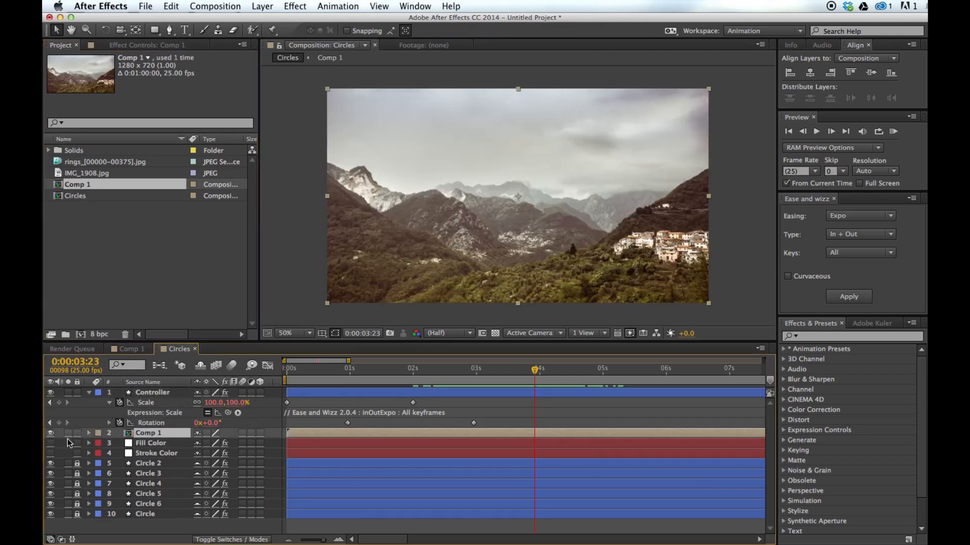
{"action": "left_click", "coordinate": [50, 434]}
{"action": "mouse_move", "coordinate": [497, 377]}
{"action": "left_mouse_down"}
{"action": "mouse_move", "coordinate": [339, 380]}
{"action": "mouse_move", "coordinate": [506, 377]}
{"action": "left_mouse_up"}
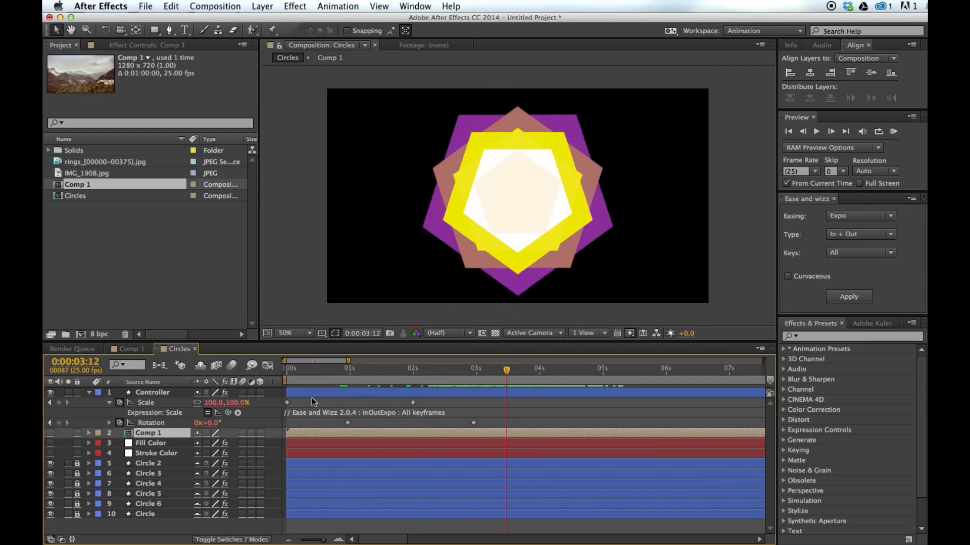
Delete the Stroke Color layer from the Circles composition
{"action": "left_click", "coordinate": [148, 453]}
{"action": "left_click_drag", "start_coordinate": [476, 373], "coordinate": [520, 373]}
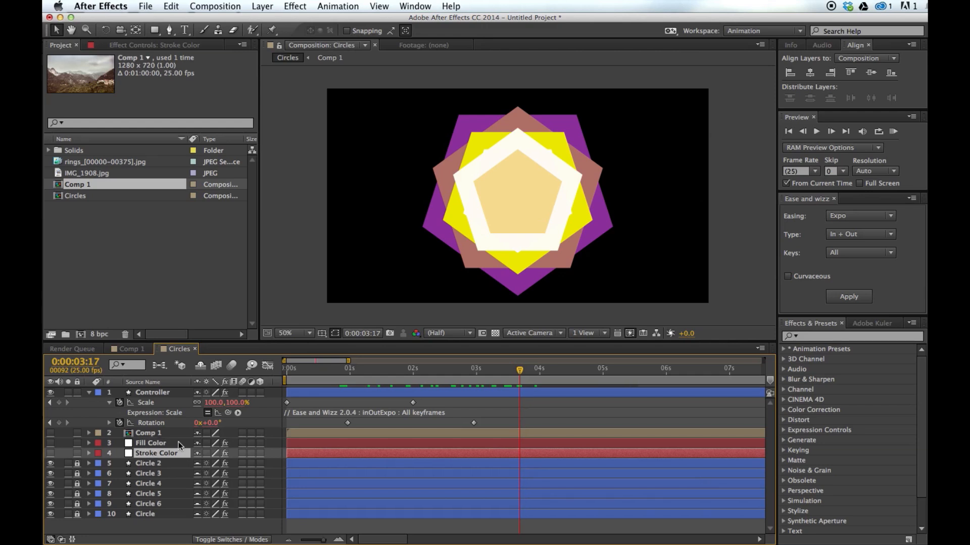
{"action": "key", "text": "Delete"}
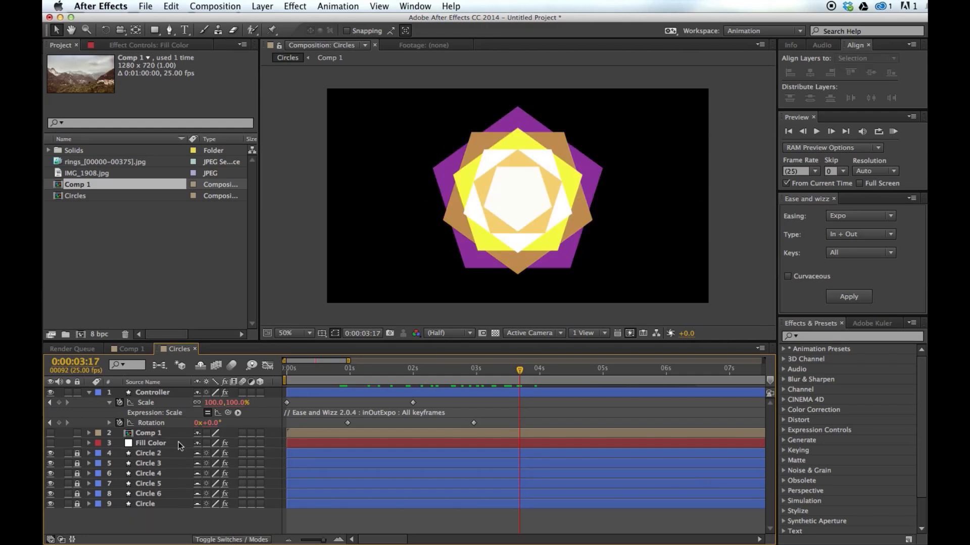
Set the Controller's Fill Color Layer to 2. Comp 1 and turn off Stroke, with the playhead at 0:00:03:04
{"action": "left_click", "coordinate": [152, 393]}
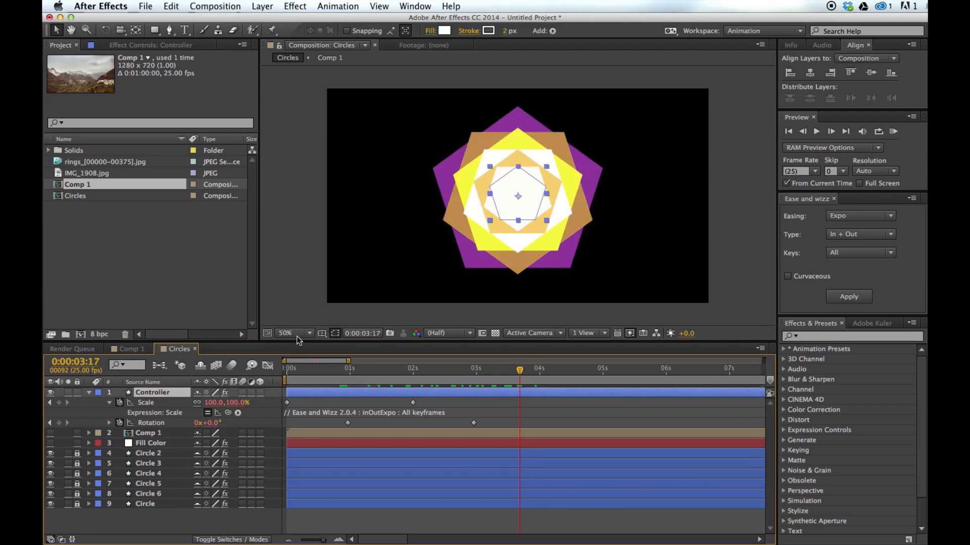
{"action": "left_click", "coordinate": [141, 44]}
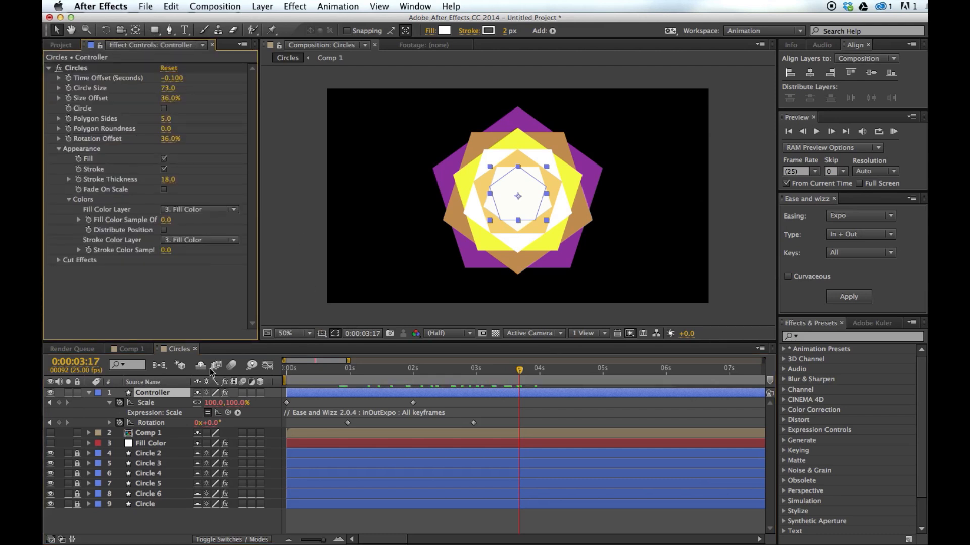
{"action": "left_click", "coordinate": [190, 210]}
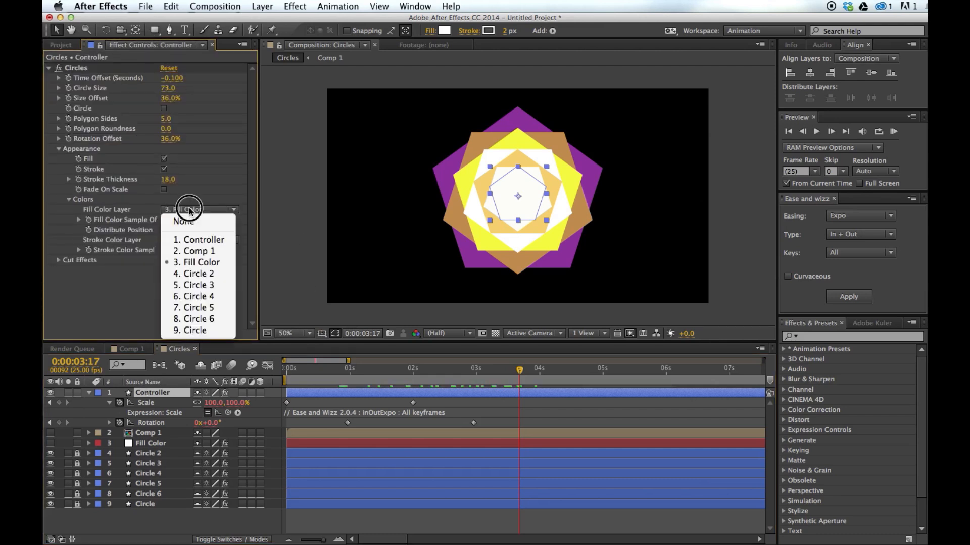
{"action": "left_click", "coordinate": [189, 249]}
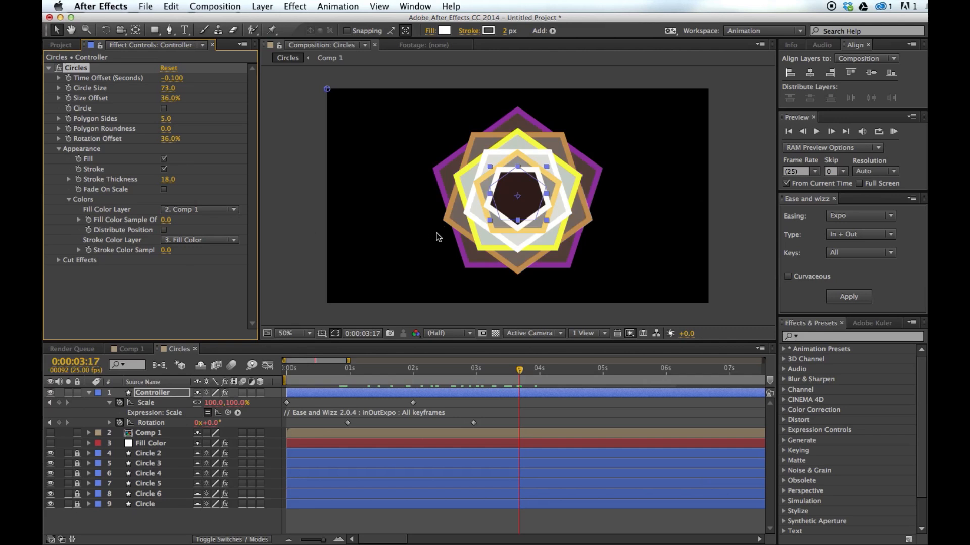
{"action": "mouse_move", "coordinate": [485, 370]}
{"action": "left_mouse_down"}
{"action": "mouse_move", "coordinate": [425, 370]}
{"action": "mouse_move", "coordinate": [486, 370]}
{"action": "left_mouse_up"}
{"action": "left_click", "coordinate": [164, 169]}
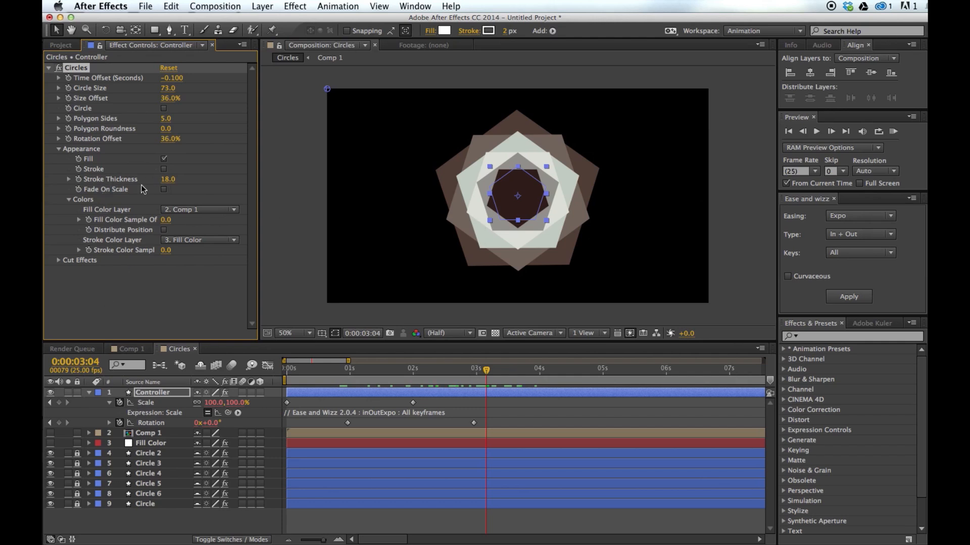
Turn on Distribute Position briefly and toggle Comp 1's visibility to compare the spread shapes with the photo, restoring both settings
{"action": "left_click", "coordinate": [164, 229]}
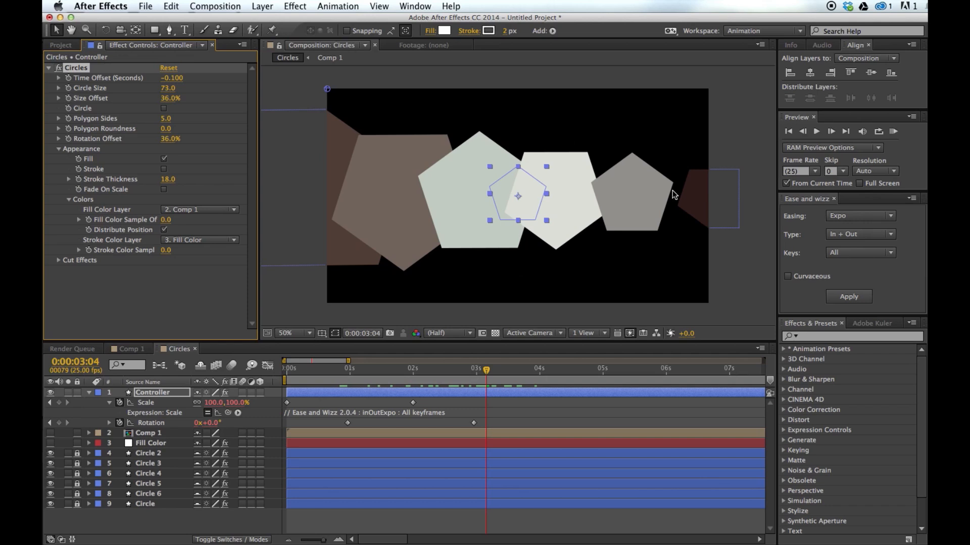
{"action": "left_click", "coordinate": [51, 443]}
{"action": "left_click", "coordinate": [51, 443]}
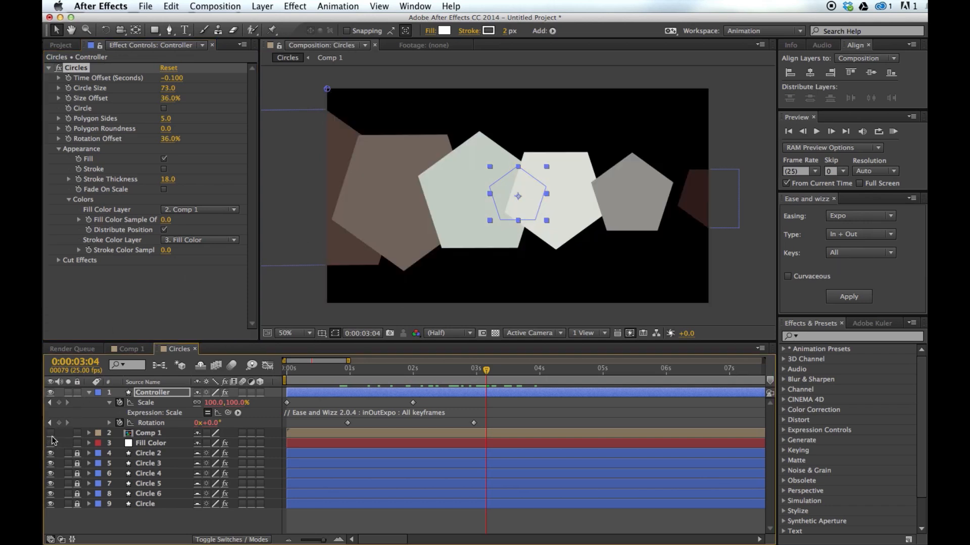
{"action": "left_click", "coordinate": [50, 432]}
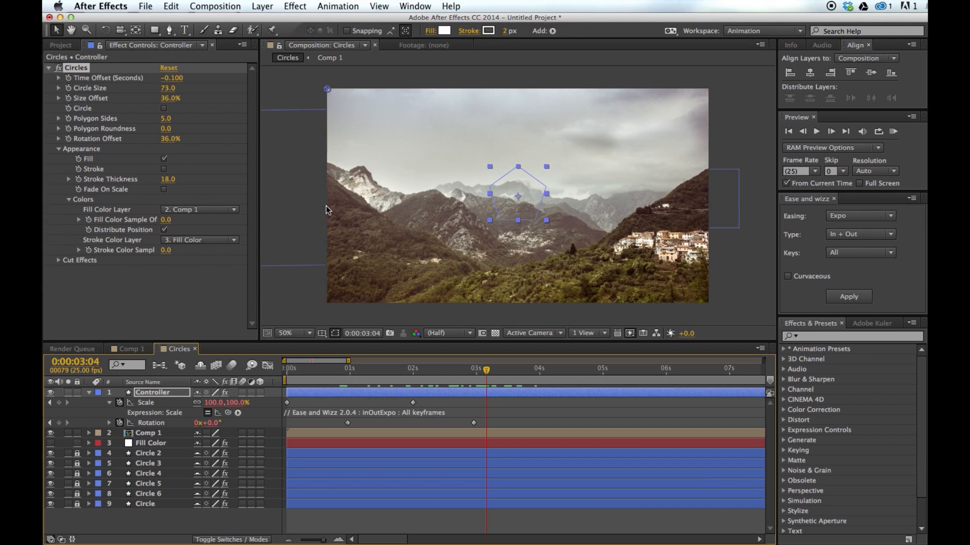
{"action": "left_click", "coordinate": [51, 433]}
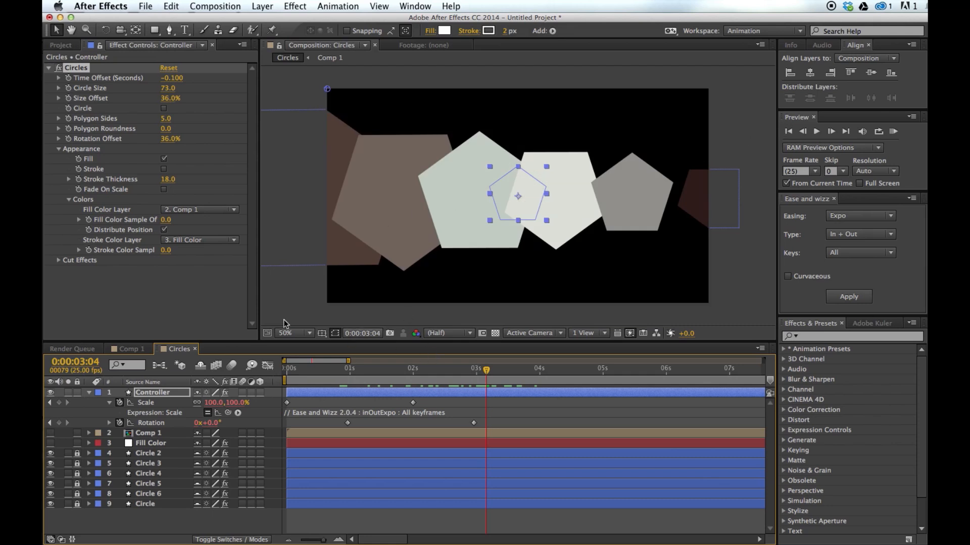
{"action": "left_click", "coordinate": [164, 231]}
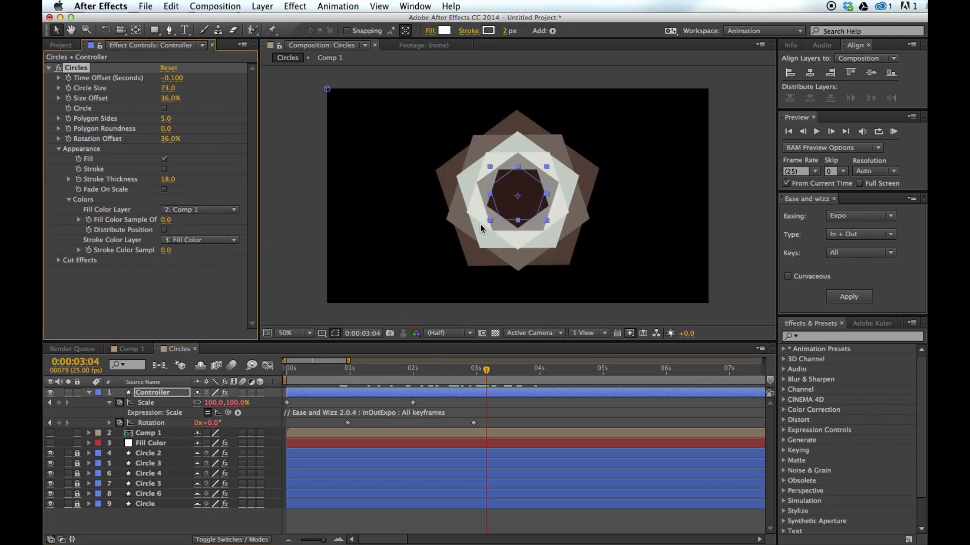
Apply Gaussian Blur with Blurriness 31 to IMG_1908.jpg in Comp 1 and check the Circles composition at 0:00:03:15
{"action": "left_click", "coordinate": [132, 349]}
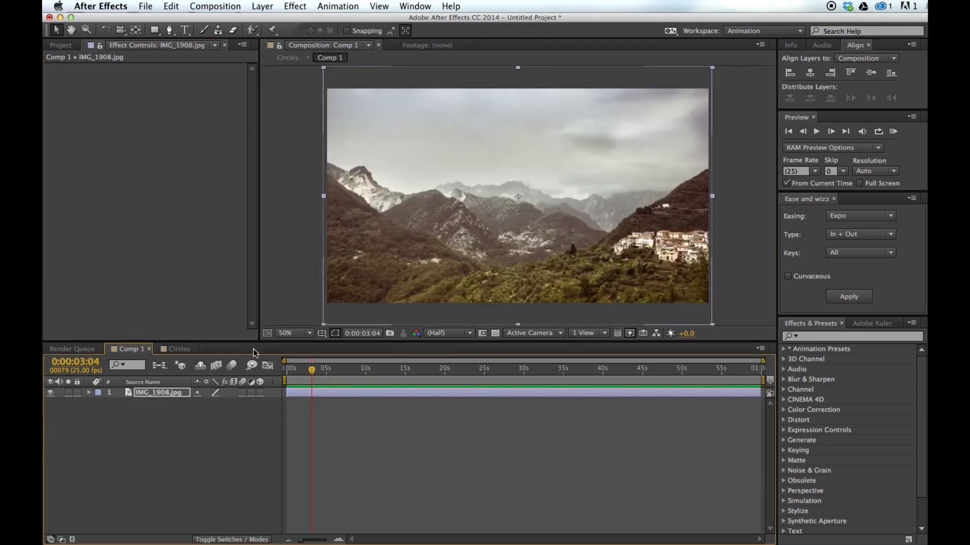
{"action": "left_click_drag", "start_coordinate": [306, 372], "coordinate": [322, 373]}
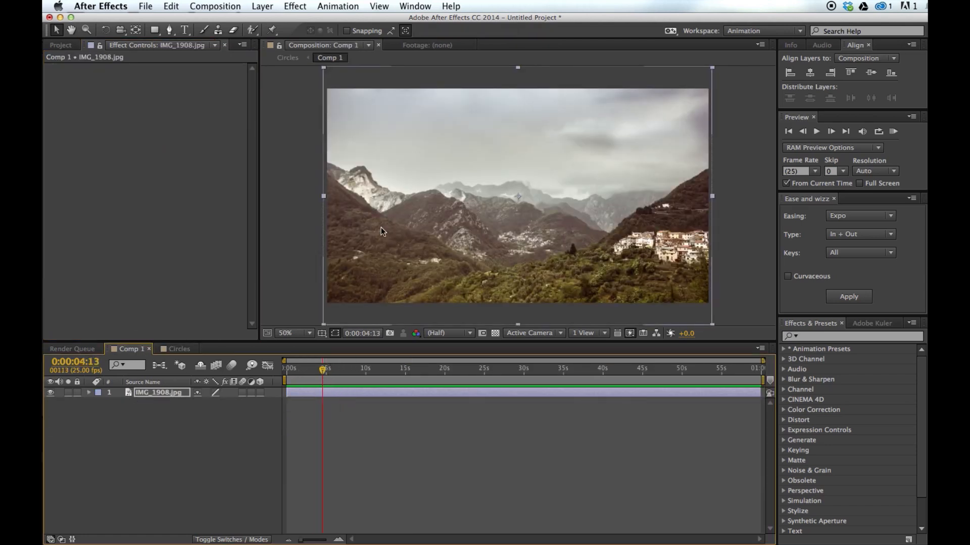
{"action": "left_click", "coordinate": [155, 397]}
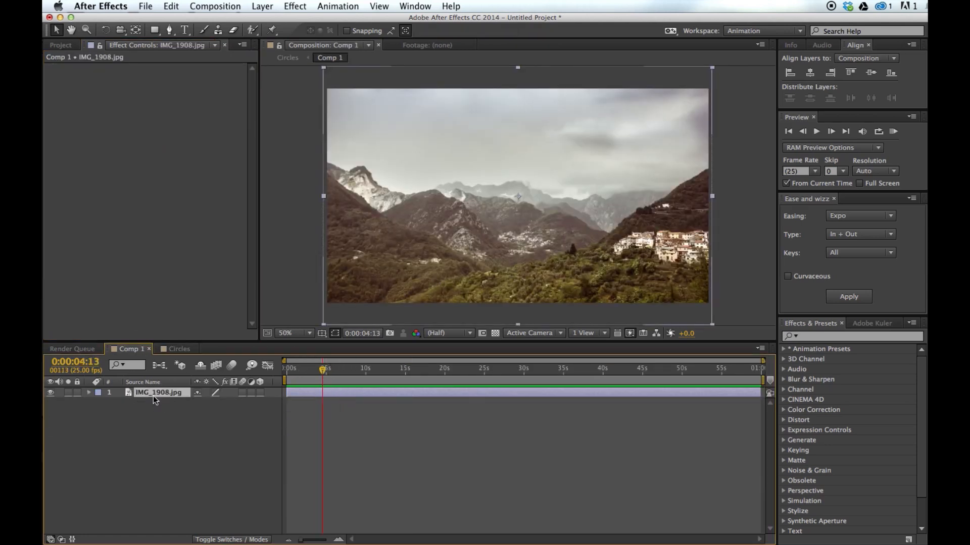
{"action": "left_click", "coordinate": [293, 7]}
{"action": "mouse_move", "coordinate": [328, 85]}
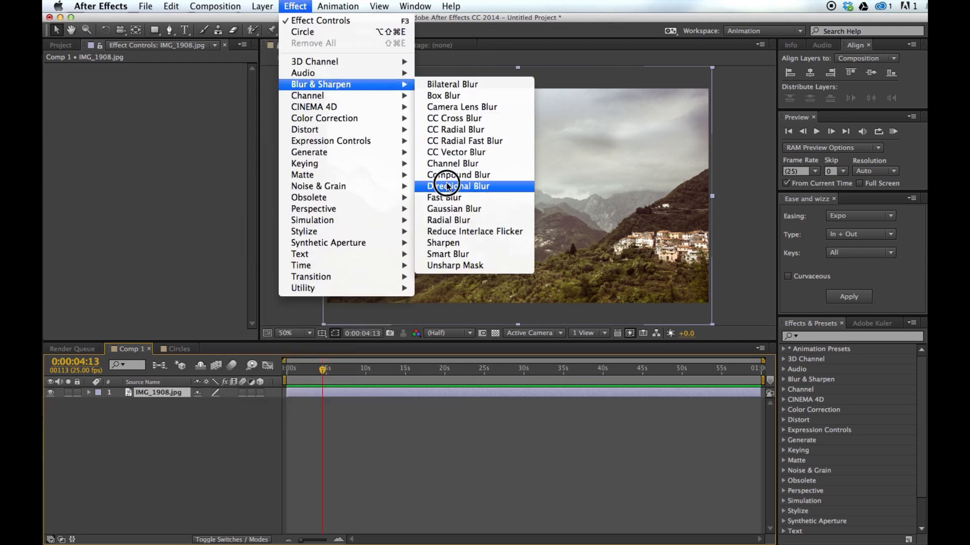
{"action": "left_click", "coordinate": [447, 209]}
{"action": "left_click_drag", "start_coordinate": [166, 79], "coordinate": [375, 84]}
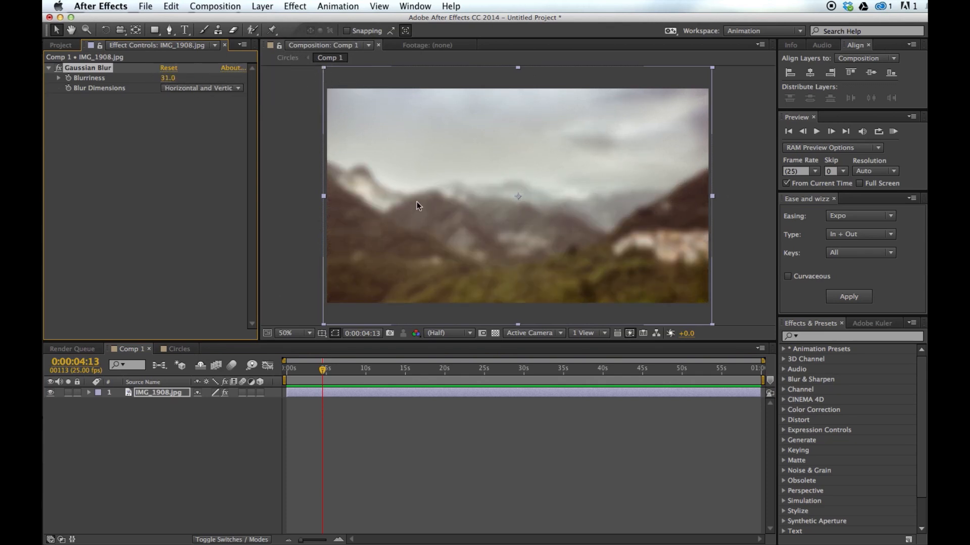
{"action": "left_click", "coordinate": [176, 348]}
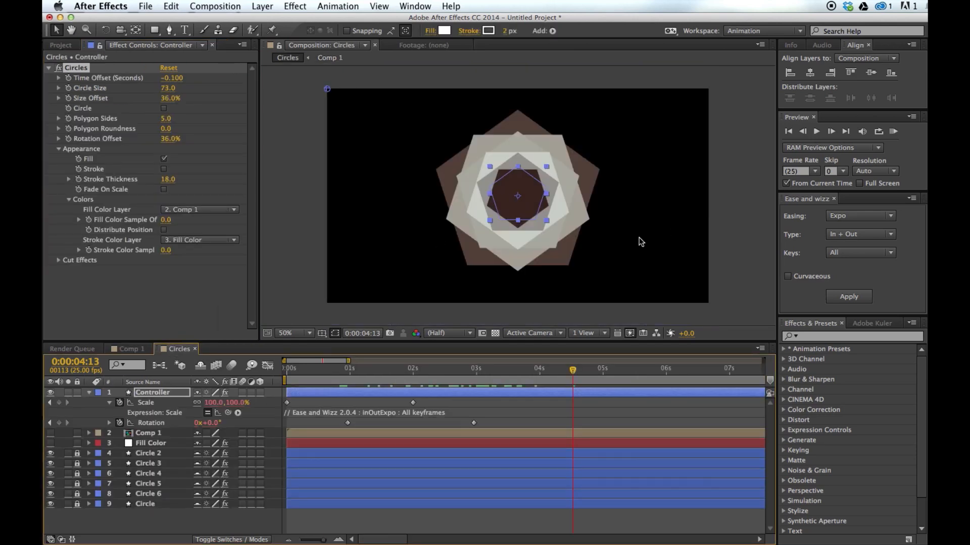
{"action": "left_click_drag", "start_coordinate": [534, 374], "coordinate": [514, 369]}
{"action": "left_click", "coordinate": [131, 349]}
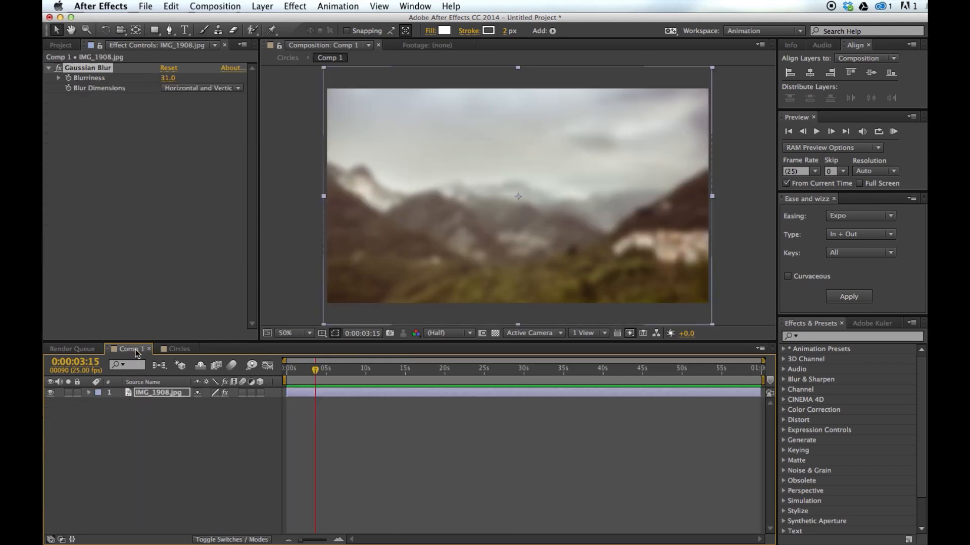
{"action": "left_click", "coordinate": [69, 45]}
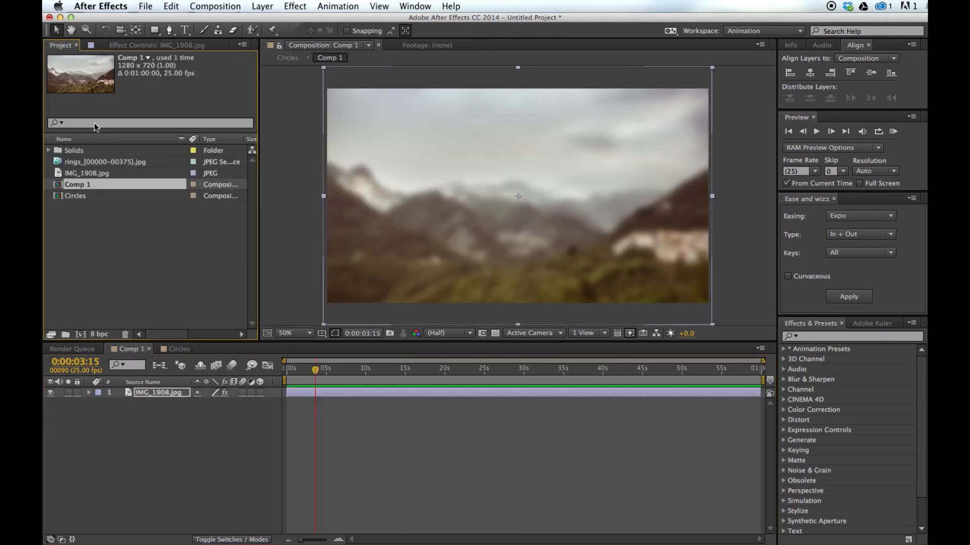
{"action": "left_click", "coordinate": [85, 163]}
{"action": "left_click_drag", "start_coordinate": [96, 165], "coordinate": [135, 393]}
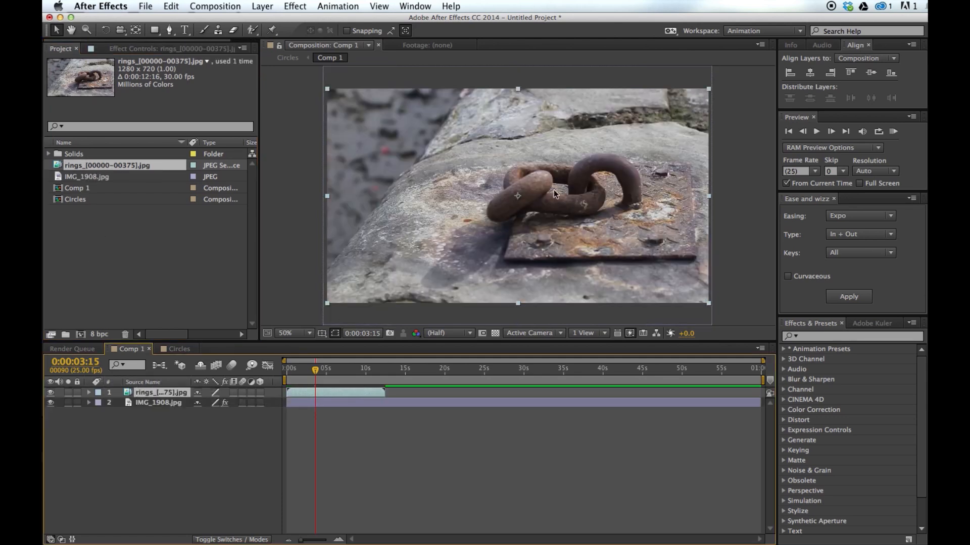
{"action": "mouse_move", "coordinate": [313, 375]}
{"action": "left_mouse_down"}
{"action": "mouse_move", "coordinate": [351, 371]}
{"action": "mouse_move", "coordinate": [322, 371]}
{"action": "left_mouse_up"}
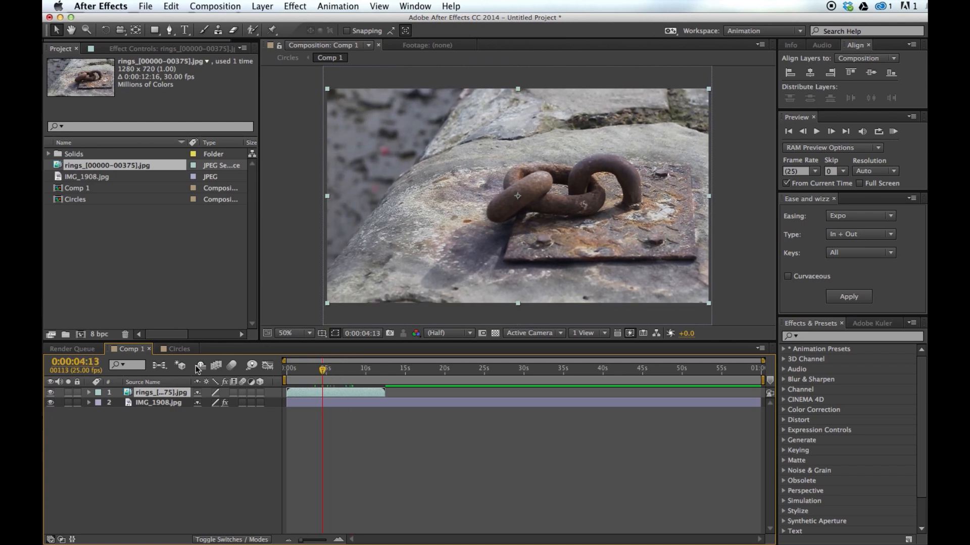
RAM preview the Circles composition from 0:00:00:06, finishing with the playhead at 0:00:03:02
{"action": "left_click", "coordinate": [178, 349]}
{"action": "left_click_drag", "start_coordinate": [506, 375], "coordinate": [302, 374]}
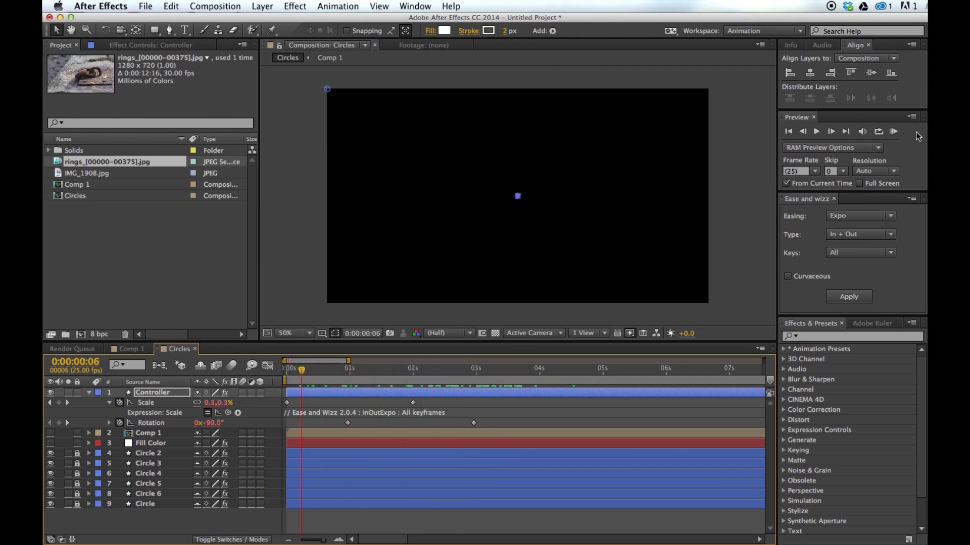
{"action": "left_click", "coordinate": [897, 132]}
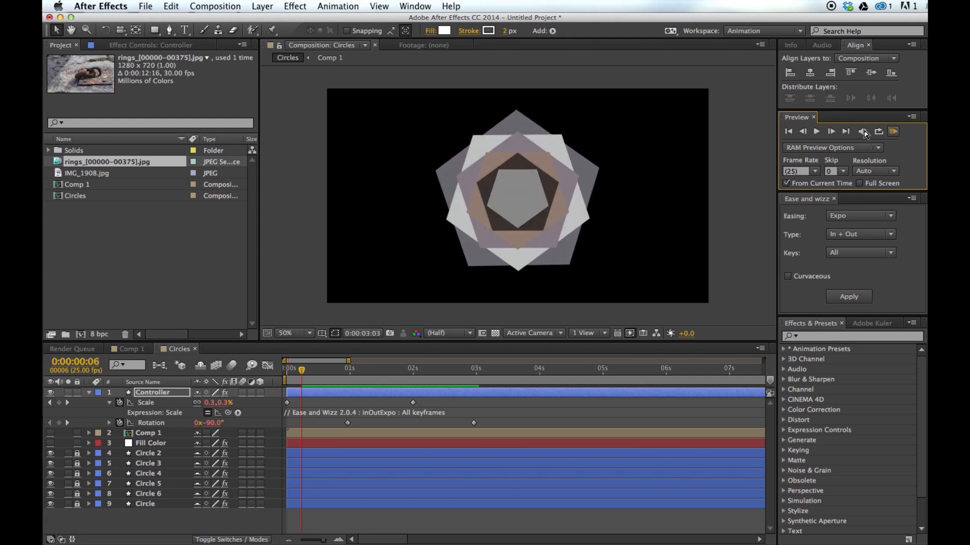
{"action": "left_click", "coordinate": [893, 132]}
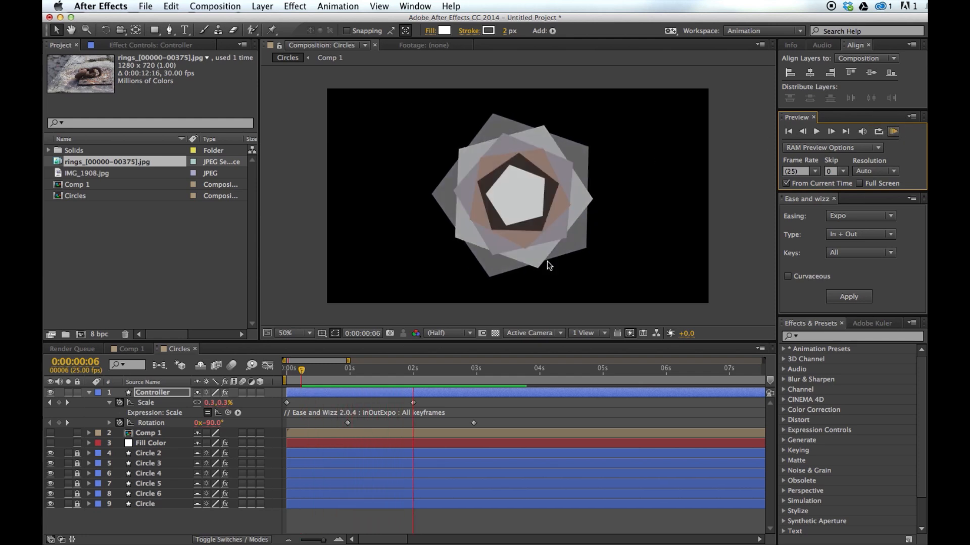
{"action": "left_click", "coordinate": [423, 372]}
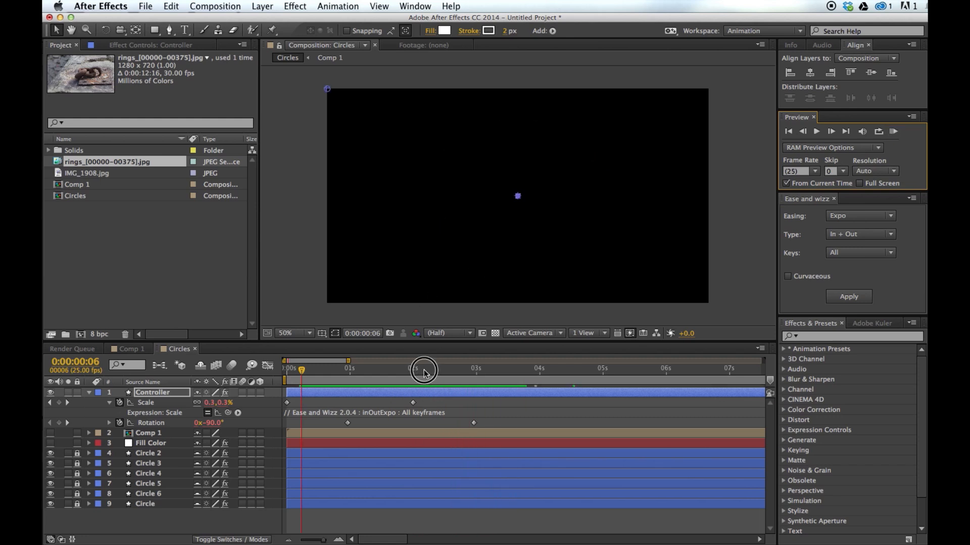
{"action": "left_click_drag", "start_coordinate": [436, 371], "coordinate": [481, 370]}
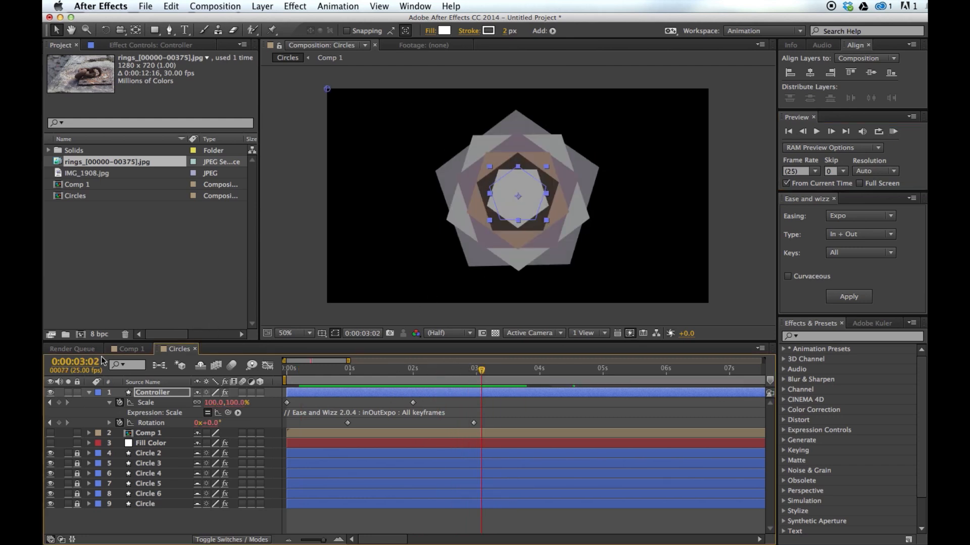
Apply Gaussian Blur with Blurriness 30 to the rings sequence layer in Comp 1
{"action": "left_click", "coordinate": [117, 350]}
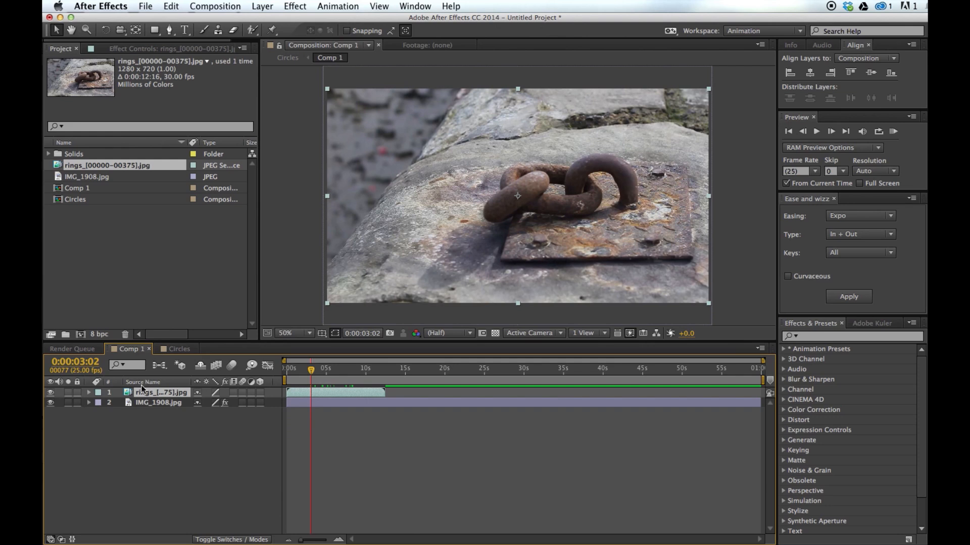
{"action": "left_click", "coordinate": [293, 6]}
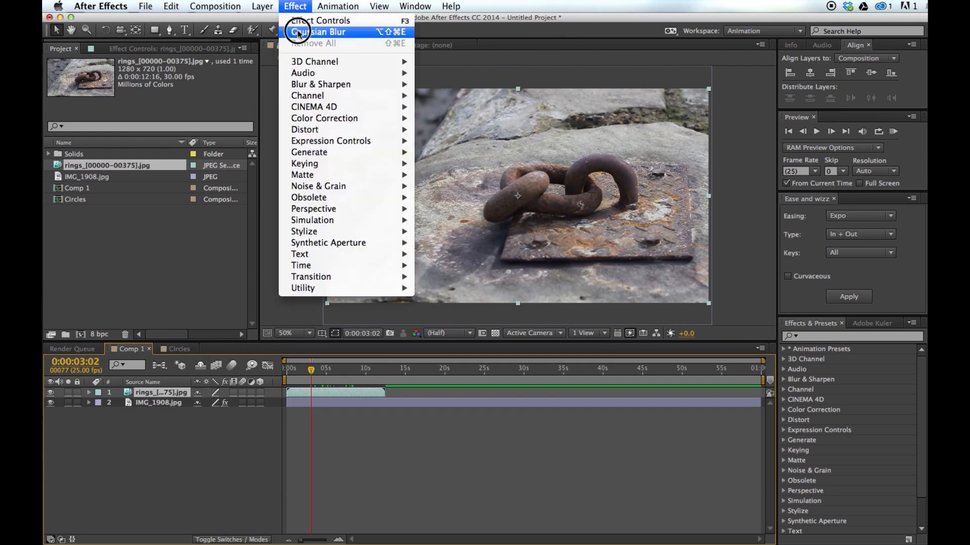
{"action": "left_click", "coordinate": [333, 27]}
{"action": "left_click_drag", "start_coordinate": [168, 83], "coordinate": [264, 82]}
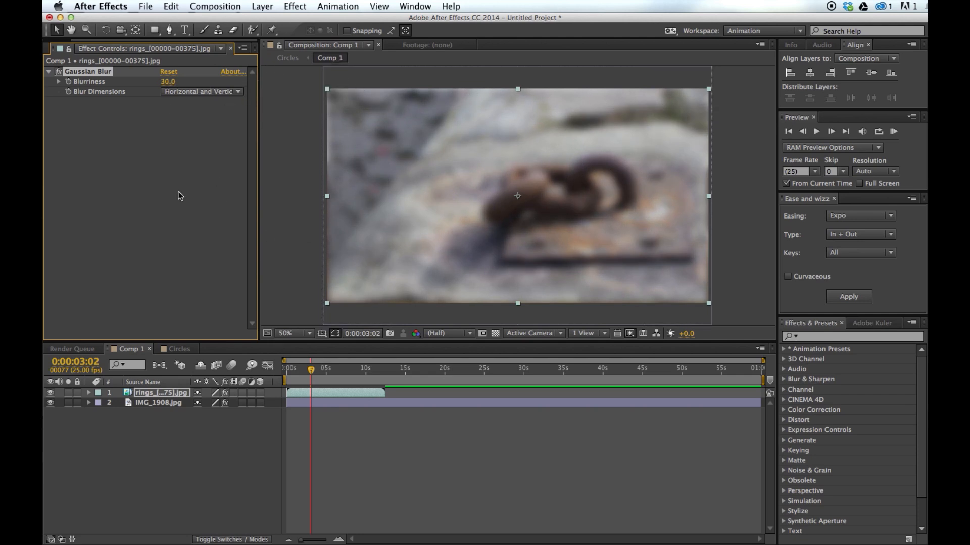
RAM preview the Circles composition from 0:00:00:13 and scrub to 0:00:02:23
{"action": "left_click", "coordinate": [163, 349]}
{"action": "left_click_drag", "start_coordinate": [431, 374], "coordinate": [319, 380]}
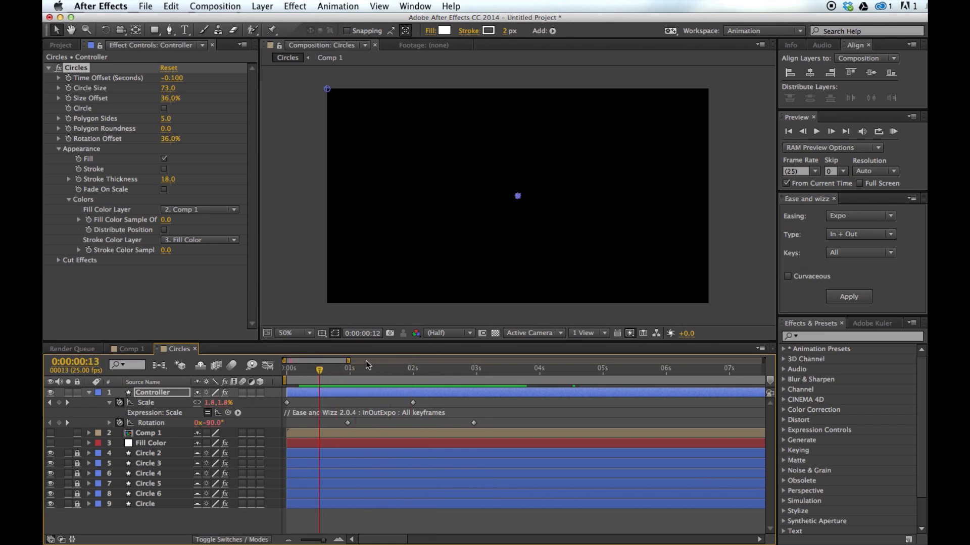
{"action": "left_click", "coordinate": [893, 133]}
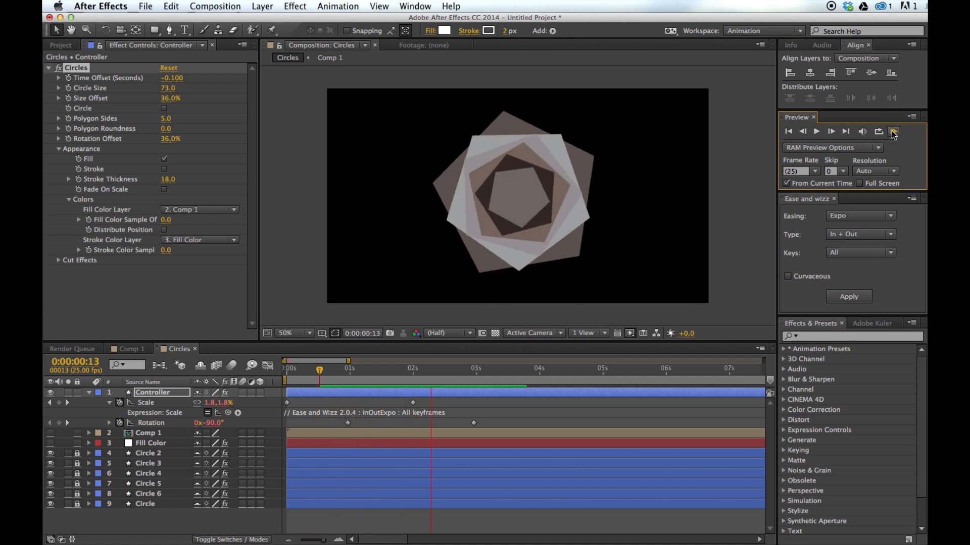
{"action": "left_click", "coordinate": [598, 216]}
{"action": "left_click_drag", "start_coordinate": [356, 369], "coordinate": [471, 375]}
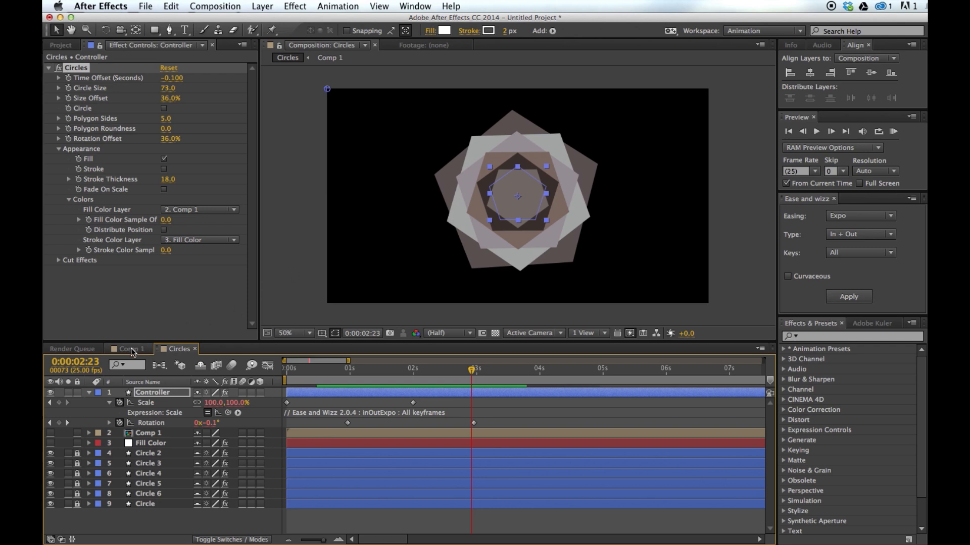
Set the Controller's Fill Color Layer to 3. Fill Color, scrub to 0:00:02:24 and collapse the Colors and Appearance groups
{"action": "left_click", "coordinate": [146, 393]}
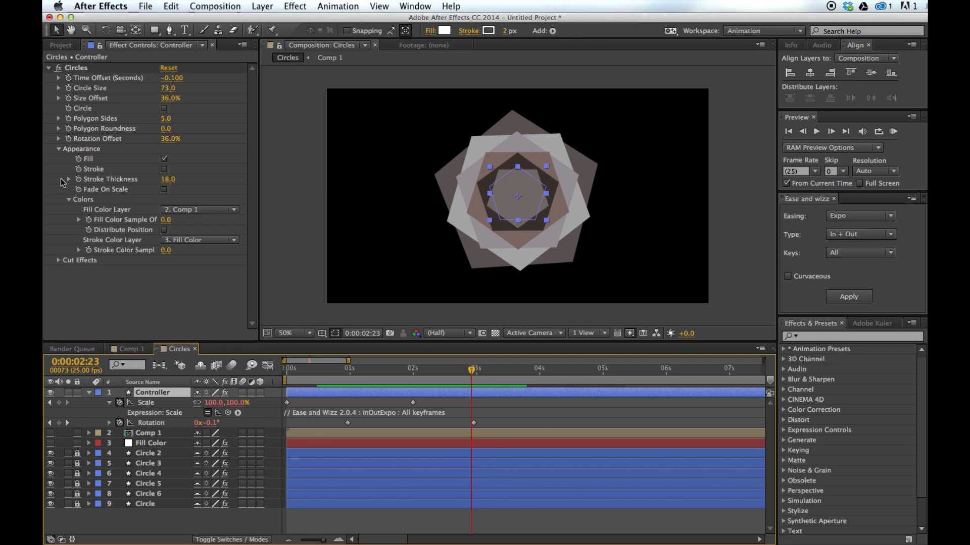
{"action": "left_click", "coordinate": [167, 210]}
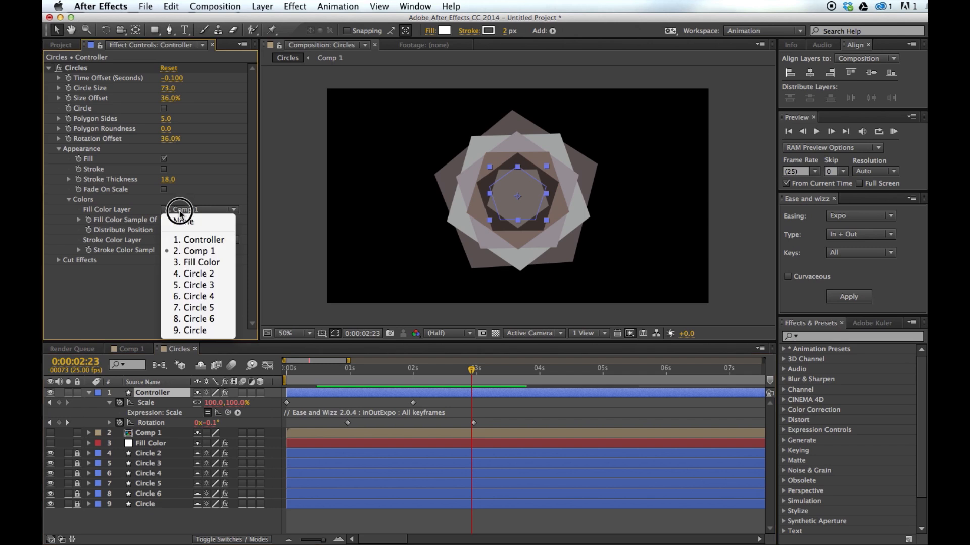
{"action": "left_click", "coordinate": [185, 264]}
{"action": "left_click_drag", "start_coordinate": [450, 372], "coordinate": [474, 372]}
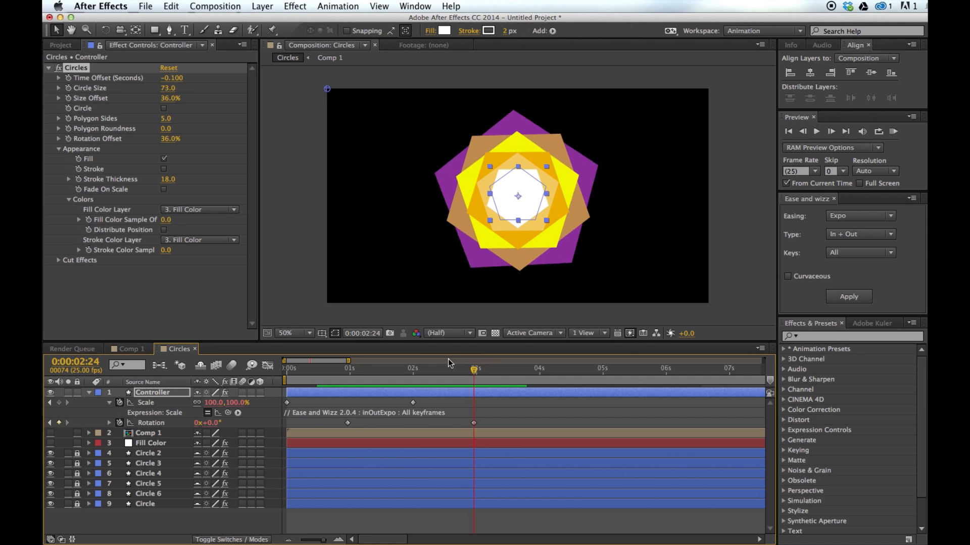
{"action": "left_click", "coordinate": [68, 200]}
{"action": "left_click", "coordinate": [58, 147]}
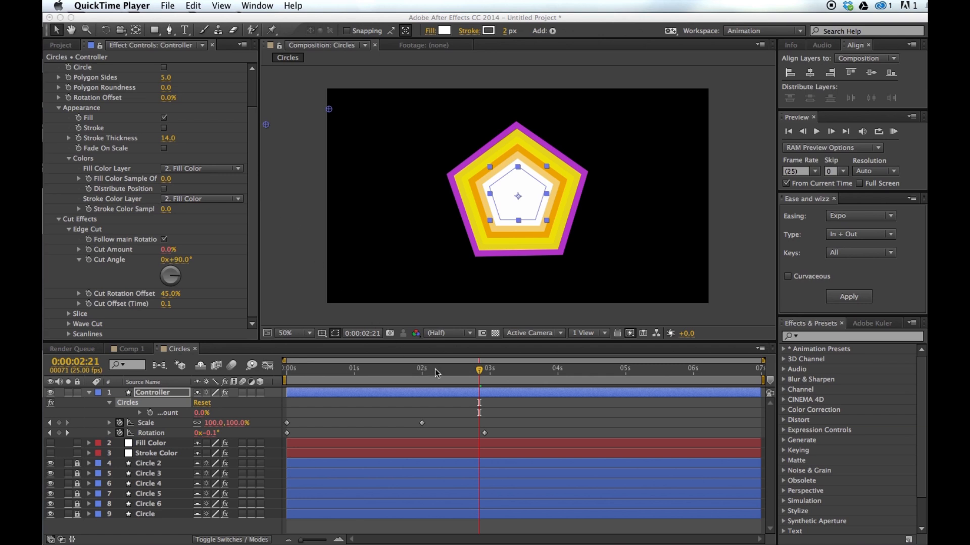
Move the playhead to 0:00:02:17 and turn on the Controller's Circle option
{"action": "left_click", "coordinate": [468, 378]}
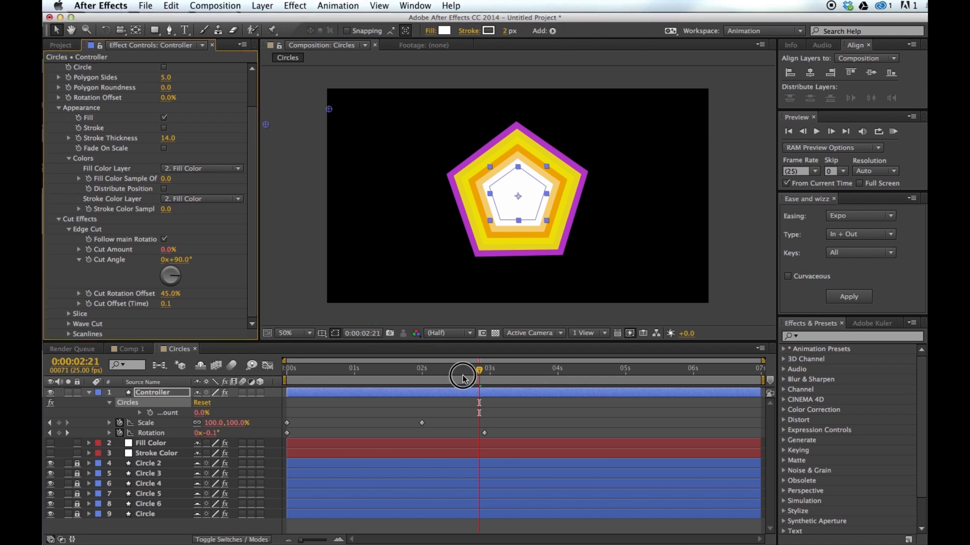
{"action": "left_click_drag", "start_coordinate": [404, 374], "coordinate": [467, 367]}
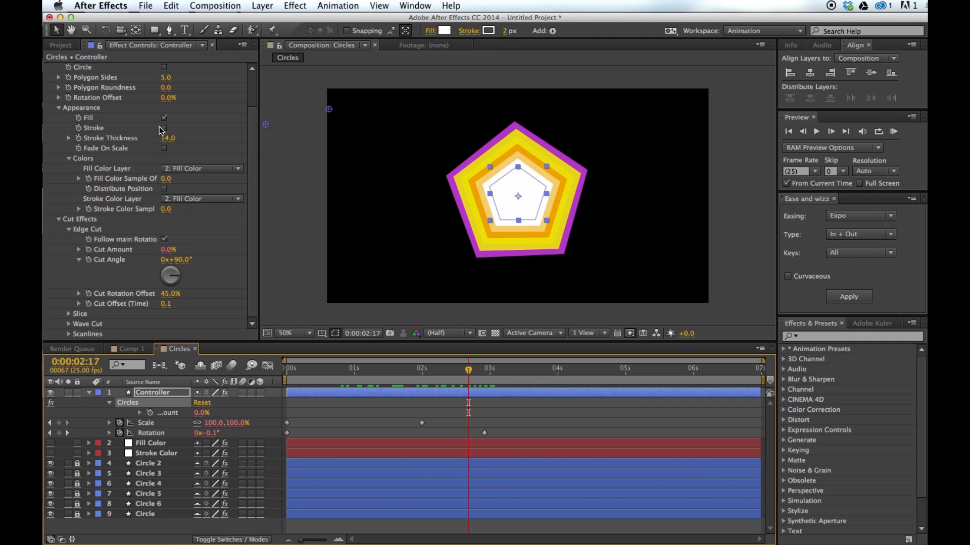
{"action": "scroll", "coordinate": [154, 133], "scroll_direction": "up", "scroll_amount": 2}
{"action": "left_click", "coordinate": [163, 85]}
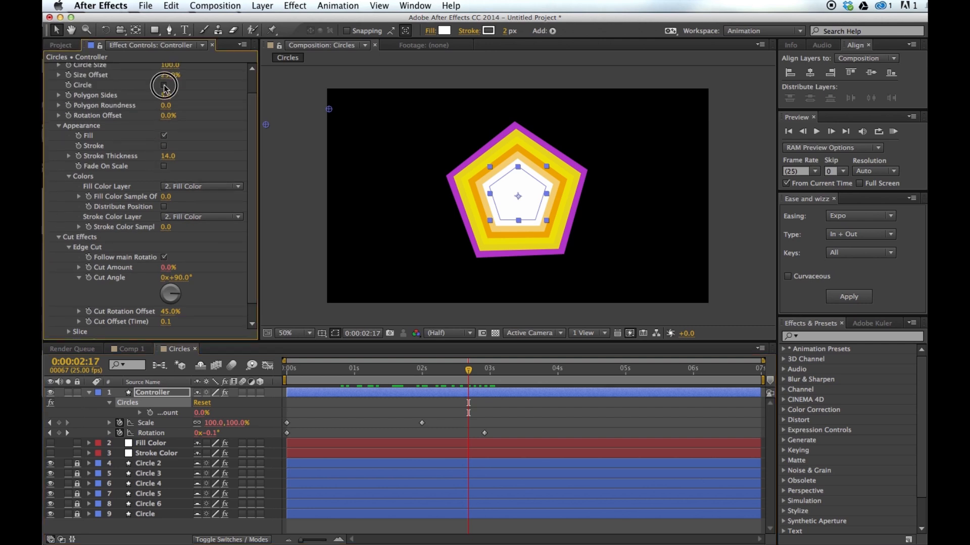
{"action": "scroll", "coordinate": [136, 234], "scroll_direction": "down", "scroll_amount": 1}
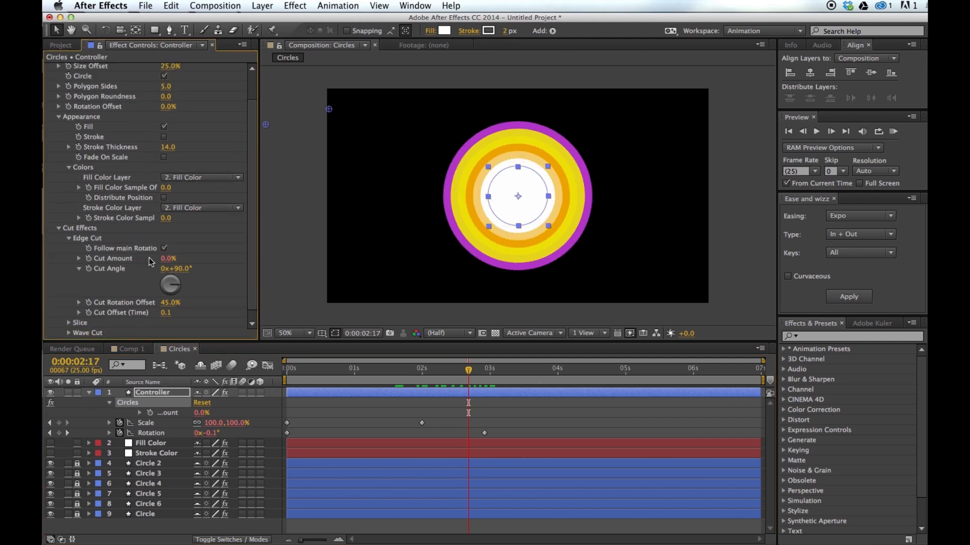
Set the Edge Cut's Cut Amount to 41%, Cut Angle to -19° and Cut Rotation Offset to 0%
{"action": "left_click_drag", "start_coordinate": [166, 263], "coordinate": [180, 260]}
{"action": "left_click", "coordinate": [170, 303]}
{"action": "type", "text": "0"}
{"action": "key", "text": "Return"}
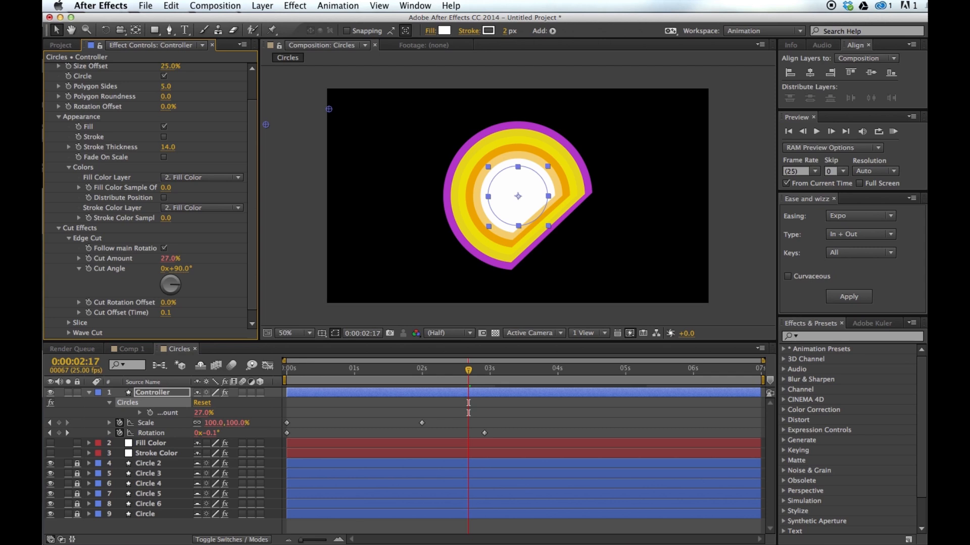
{"action": "left_click_drag", "start_coordinate": [170, 263], "coordinate": [121, 270]}
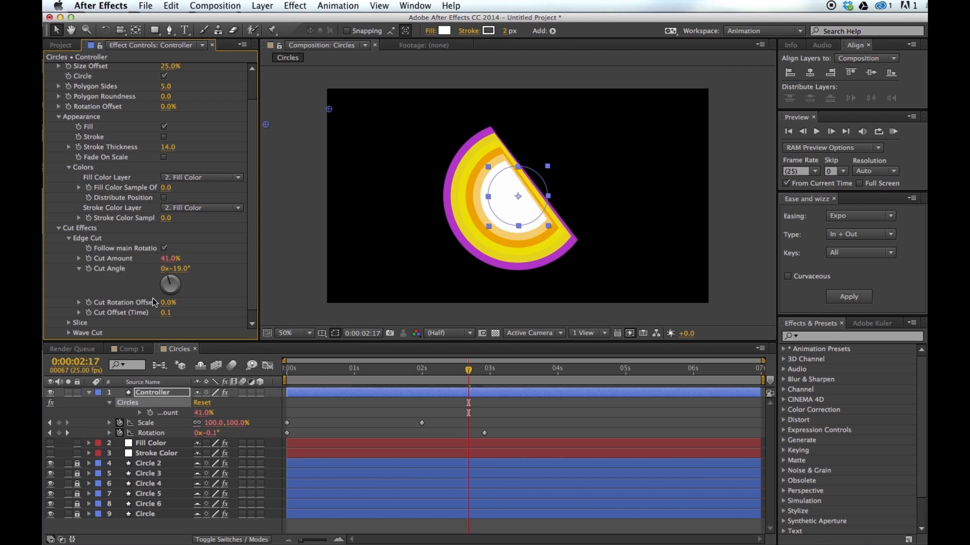
{"action": "mouse_move", "coordinate": [164, 307]}
{"action": "left_mouse_down"}
{"action": "mouse_move", "coordinate": [190, 310]}
{"action": "mouse_move", "coordinate": [165, 309]}
{"action": "left_mouse_up"}
Turn off the Controller's Circle option and switch the cut polygons from Fill to Stroke
{"action": "scroll", "coordinate": [125, 114], "scroll_direction": "up", "scroll_amount": 3}
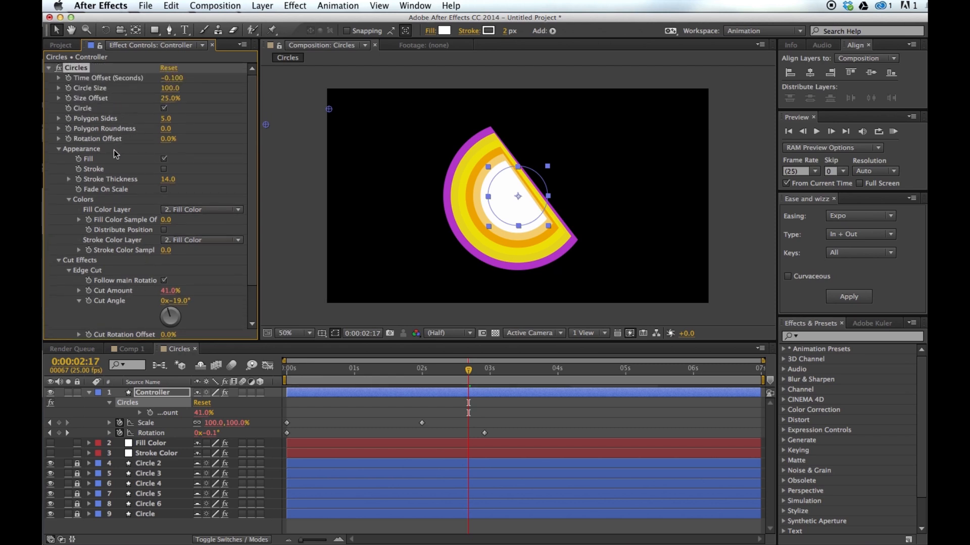
{"action": "left_click", "coordinate": [164, 108]}
{"action": "scroll", "coordinate": [120, 213], "scroll_direction": "down", "scroll_amount": 2}
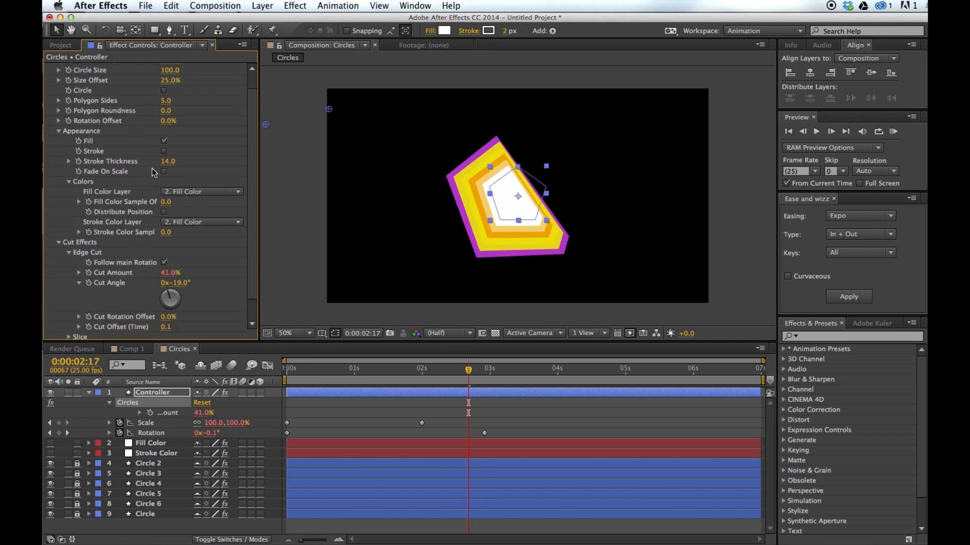
{"action": "left_click", "coordinate": [164, 152]}
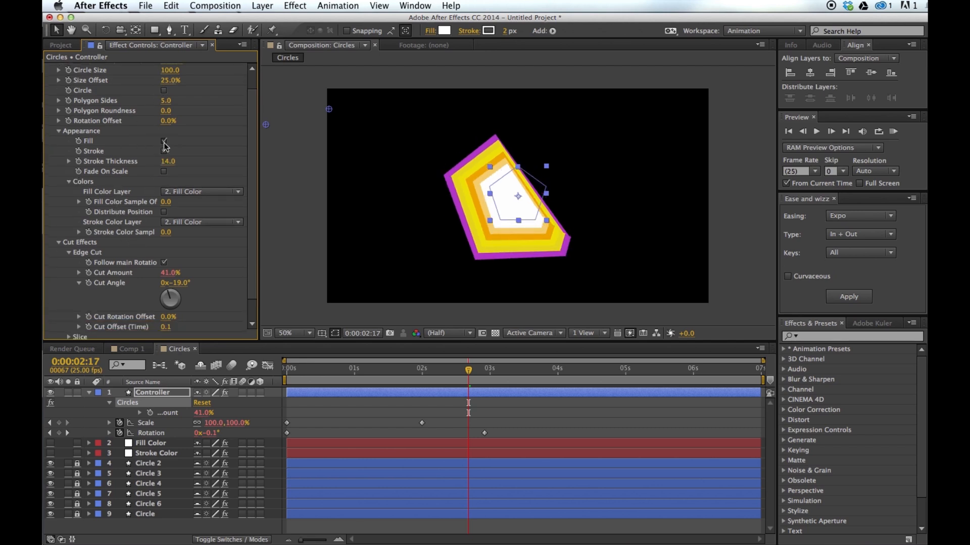
{"action": "left_click", "coordinate": [164, 141]}
{"action": "scroll", "coordinate": [132, 292], "scroll_direction": "down", "scroll_amount": 2}
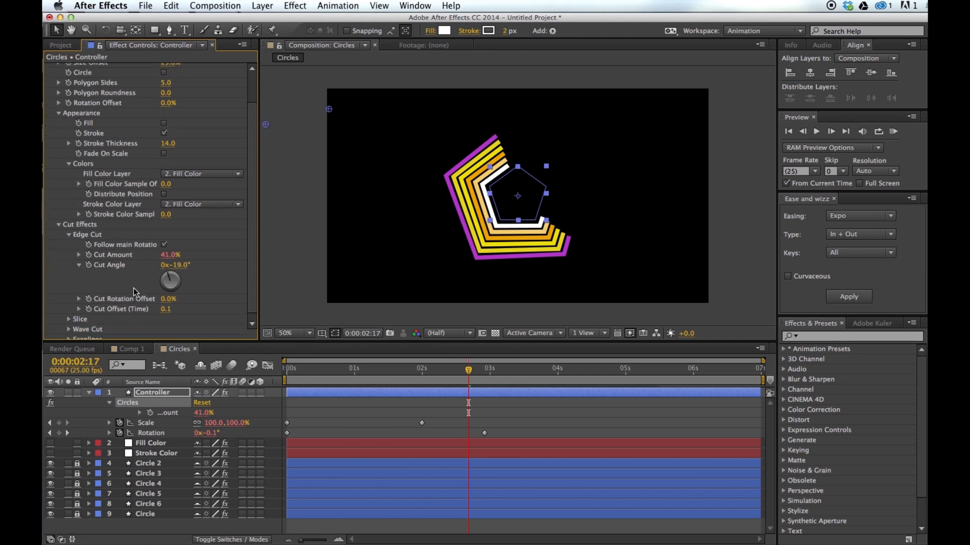
Move the playhead to 0:00:03:02, try a Rotation Offset of 13% and set it back to 0%
{"action": "left_click_drag", "start_coordinate": [452, 373], "coordinate": [495, 372]}
{"action": "left_click_drag", "start_coordinate": [165, 105], "coordinate": [175, 106]}
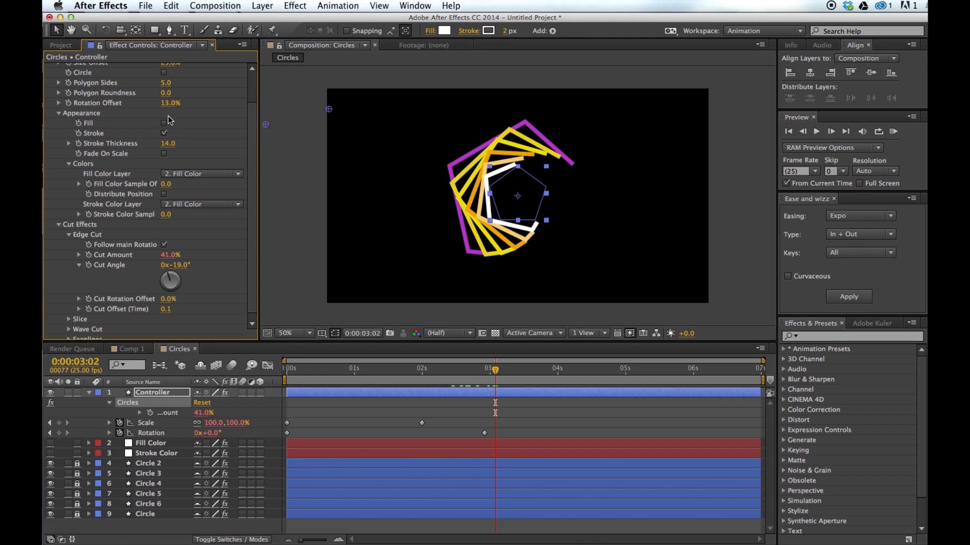
{"action": "left_click", "coordinate": [165, 103]}
{"action": "type", "text": "0"}
{"action": "key", "text": "Return"}
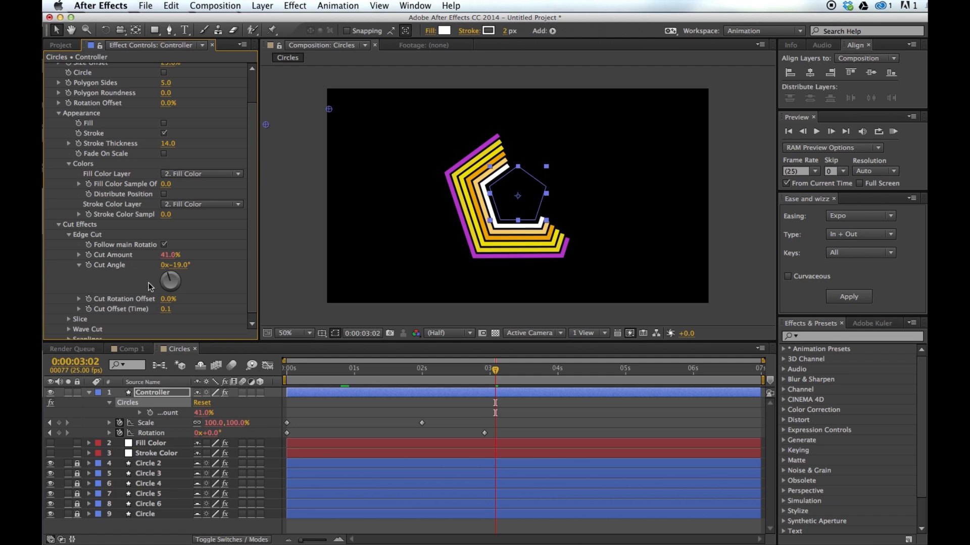
Set the Edge Cut's Cut Rotation Offset to 20% after trying 49%, and move the playhead to 0:00:03:00
{"action": "left_click_drag", "start_coordinate": [166, 299], "coordinate": [188, 302]}
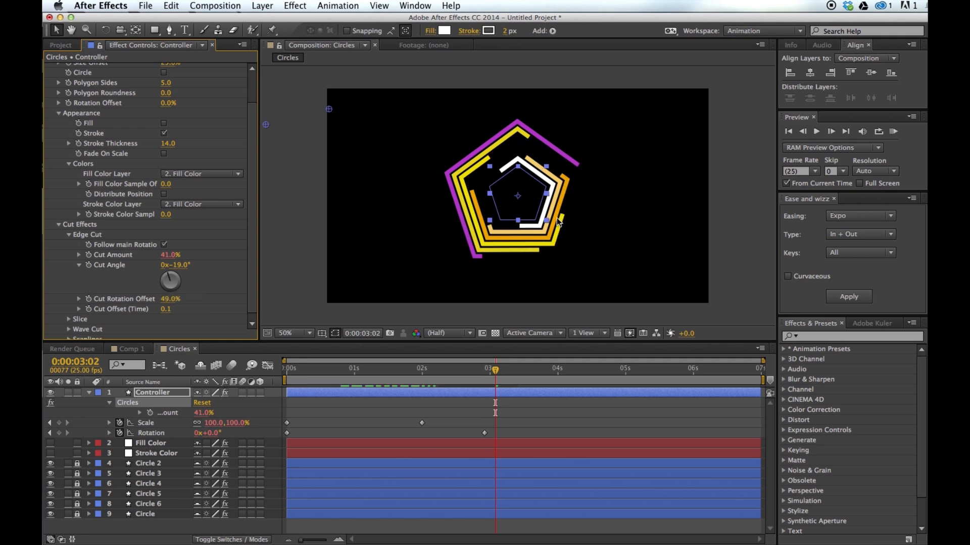
{"action": "mouse_move", "coordinate": [172, 303]}
{"action": "left_mouse_down"}
{"action": "mouse_move", "coordinate": [184, 304]}
{"action": "mouse_move", "coordinate": [162, 303]}
{"action": "mouse_move", "coordinate": [188, 306]}
{"action": "mouse_move", "coordinate": [137, 305]}
{"action": "mouse_move", "coordinate": [159, 309]}
{"action": "left_mouse_up"}
{"action": "left_click_drag", "start_coordinate": [478, 371], "coordinate": [489, 372]}
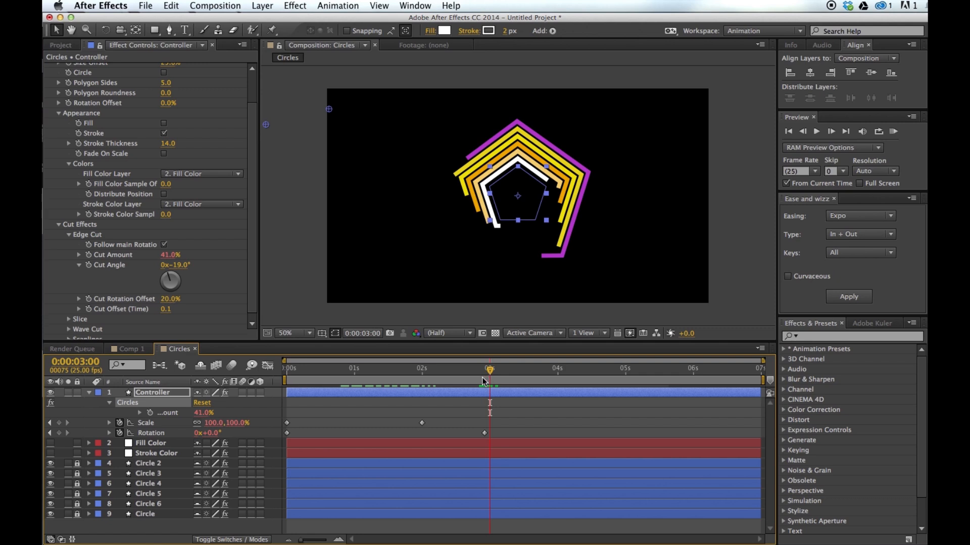
Keyframe the Edge Cut's Cut Amount from 0% at 0:00:03:00 to 65% at 0:00:05:00
{"action": "left_click", "coordinate": [162, 254]}
{"action": "type", "text": "0"}
{"action": "key", "text": "Return"}
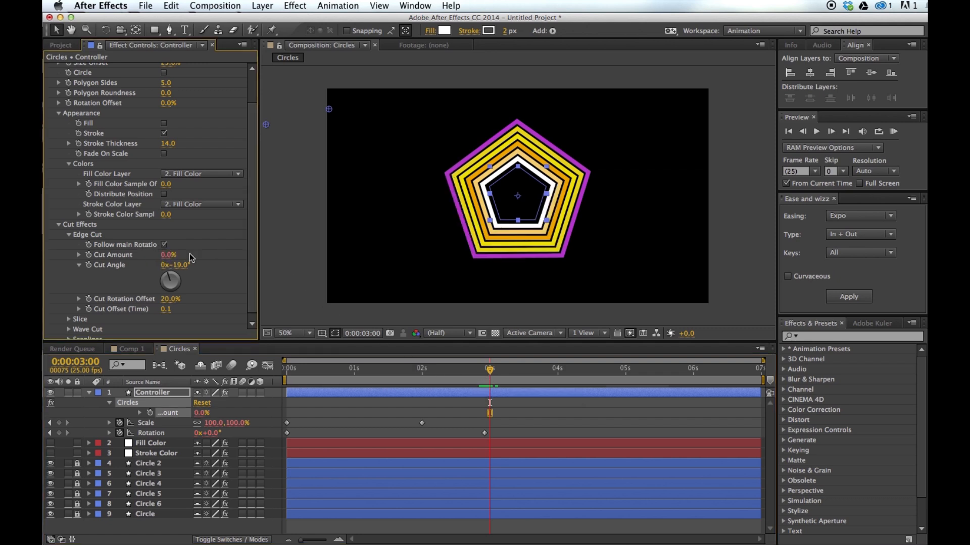
{"action": "left_click", "coordinate": [89, 256]}
{"action": "left_click_drag", "start_coordinate": [501, 372], "coordinate": [625, 373]}
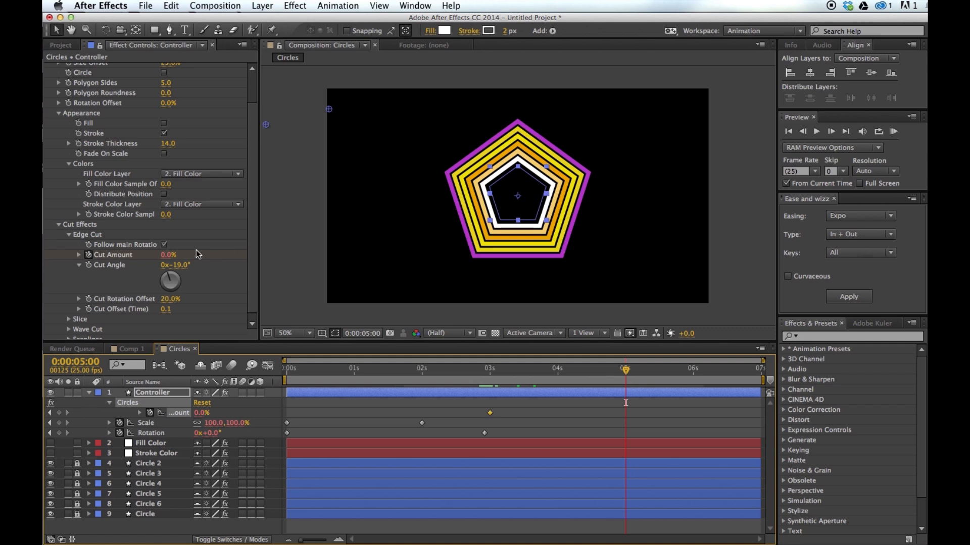
{"action": "left_click_drag", "start_coordinate": [162, 256], "coordinate": [200, 257]}
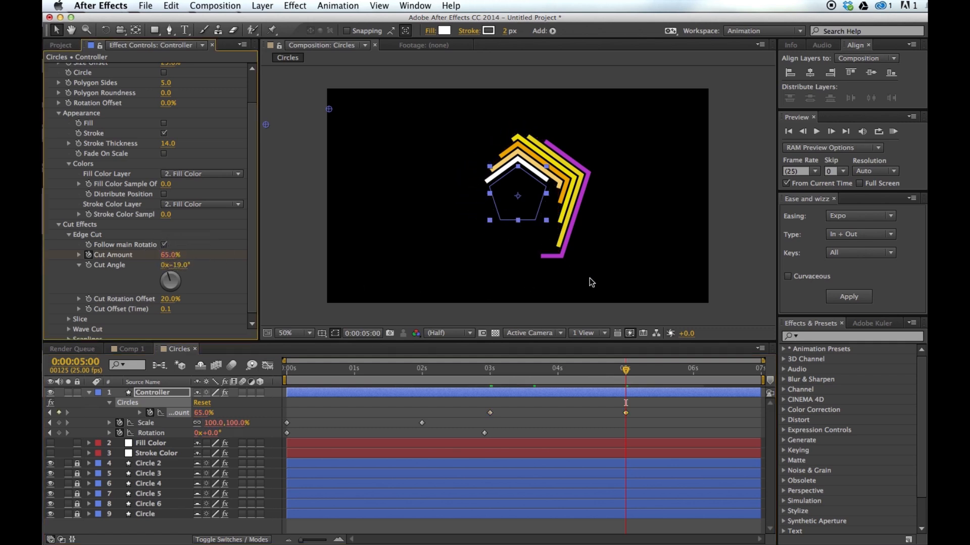
Try a Cut Offset (Time) of 0 while scrubbing the cut animation, and set it back to 0.1
{"action": "left_click_drag", "start_coordinate": [626, 372], "coordinate": [525, 369]}
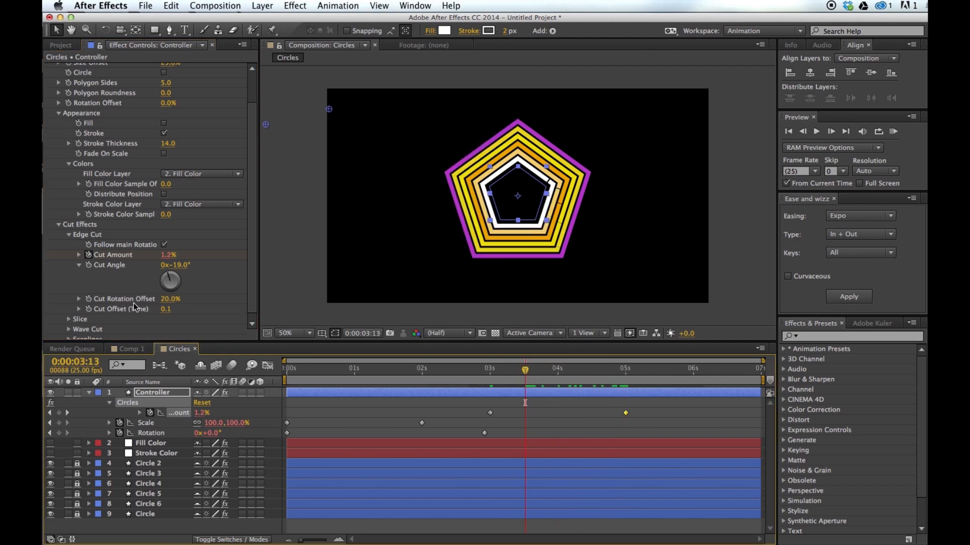
{"action": "left_click", "coordinate": [164, 309]}
{"action": "type", "text": "0"}
{"action": "key", "text": "Return"}
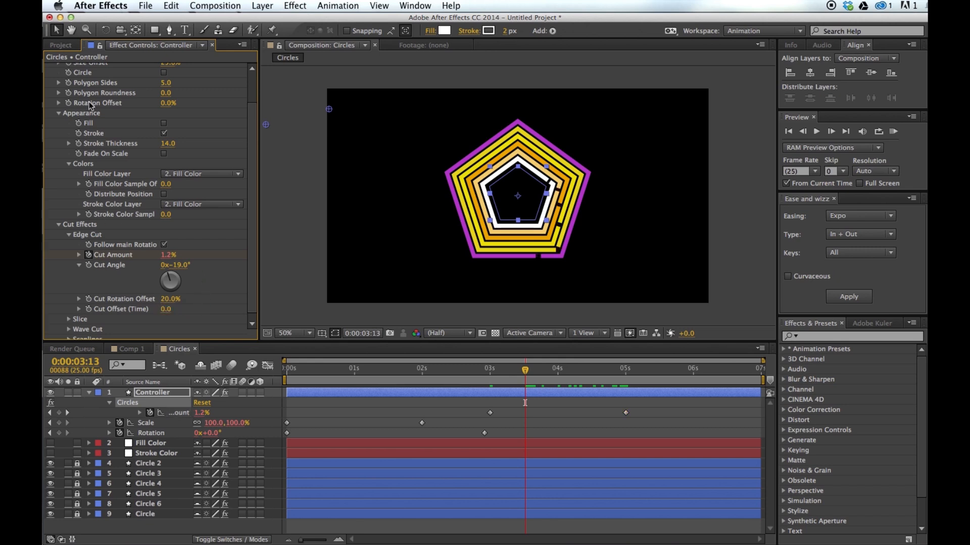
{"action": "left_click_drag", "start_coordinate": [526, 371], "coordinate": [590, 382]}
{"action": "left_click", "coordinate": [167, 310]}
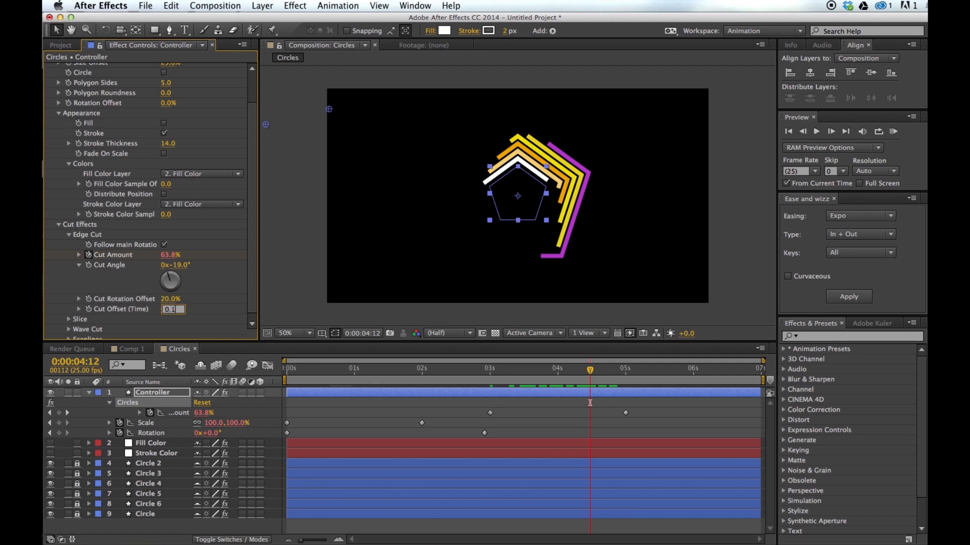
{"action": "type", "text": "0.1"}
{"action": "key", "text": "Return"}
Play a RAM preview of the edge cut animation from 0:00:03:09 and stop it
{"action": "left_click_drag", "start_coordinate": [585, 370], "coordinate": [514, 371]}
{"action": "left_click", "coordinate": [891, 132]}
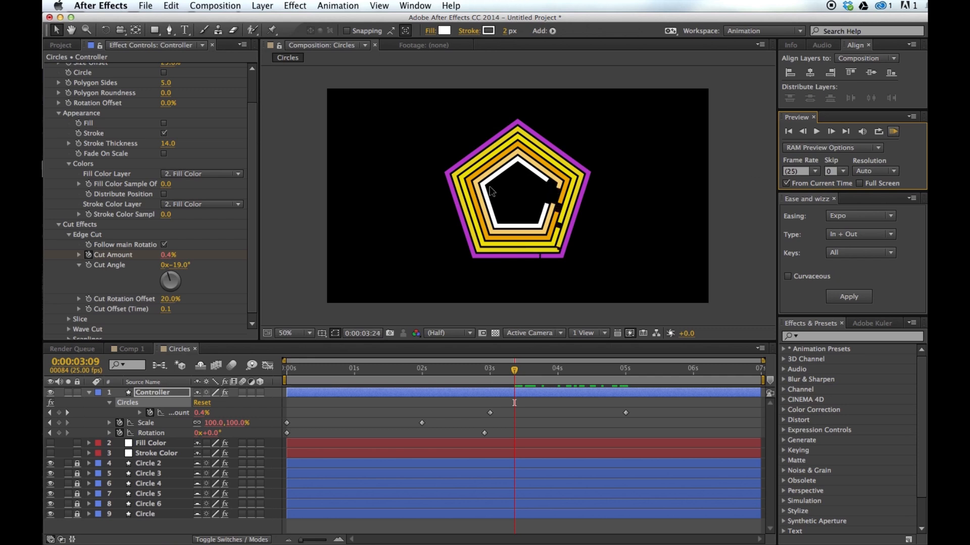
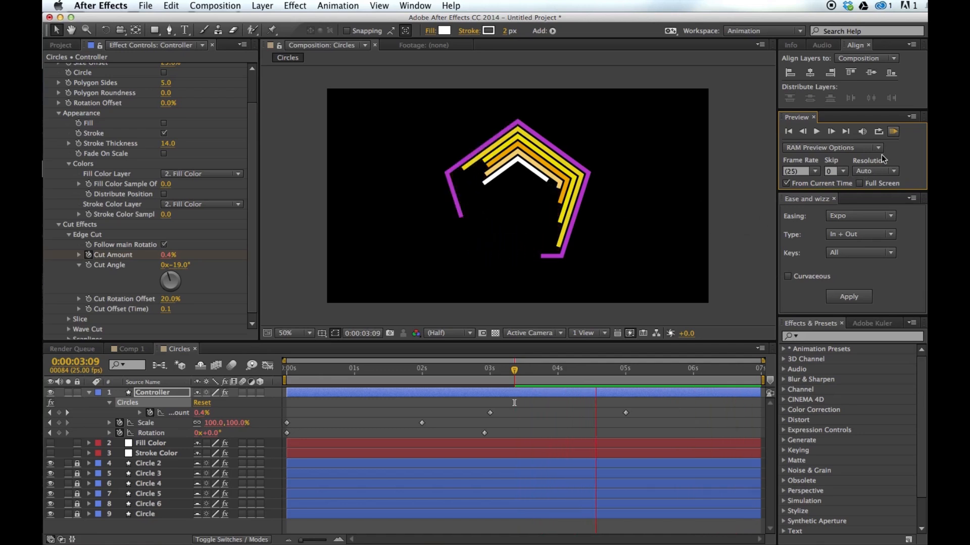
{"action": "key", "text": "space"}
Remove the Cut Amount keyframes and set the Cut Amount to 55% at 0:00:02:06
{"action": "left_click_drag", "start_coordinate": [539, 375], "coordinate": [435, 368]}
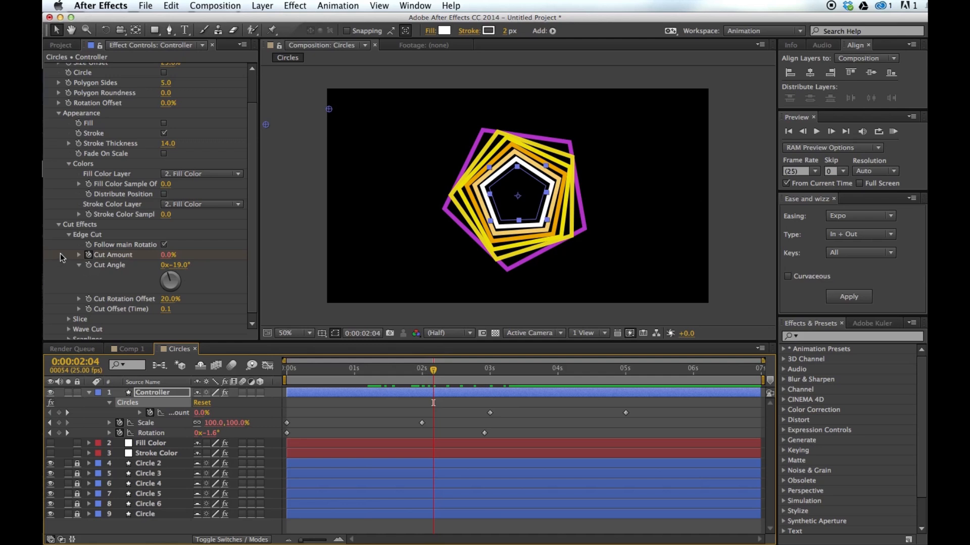
{"action": "double_click", "coordinate": [88, 254]}
{"action": "mouse_move", "coordinate": [440, 368]}
{"action": "left_mouse_down"}
{"action": "mouse_move", "coordinate": [457, 368]}
{"action": "mouse_move", "coordinate": [372, 371]}
{"action": "mouse_move", "coordinate": [438, 368]}
{"action": "left_mouse_up"}
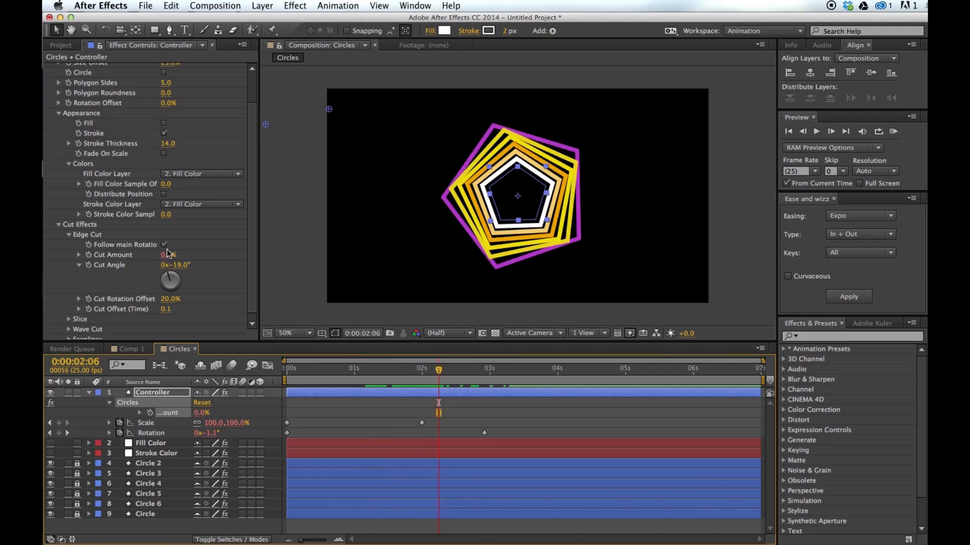
{"action": "left_click_drag", "start_coordinate": [167, 260], "coordinate": [197, 260]}
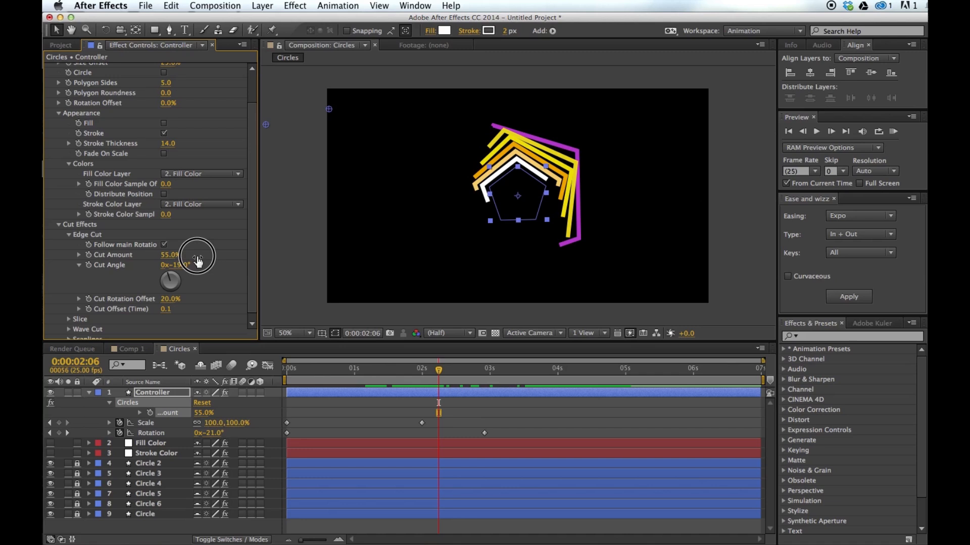
Turn off the Edge Cut's Follow Main Rotation and scrub the rotating polygons to 0:00:02:12
{"action": "left_click_drag", "start_coordinate": [425, 374], "coordinate": [458, 376]}
{"action": "left_click", "coordinate": [164, 245]}
{"action": "mouse_move", "coordinate": [454, 380]}
{"action": "left_mouse_down"}
{"action": "mouse_move", "coordinate": [362, 377]}
{"action": "mouse_move", "coordinate": [467, 375]}
{"action": "mouse_move", "coordinate": [401, 376]}
{"action": "mouse_move", "coordinate": [455, 375]}
{"action": "left_mouse_up"}
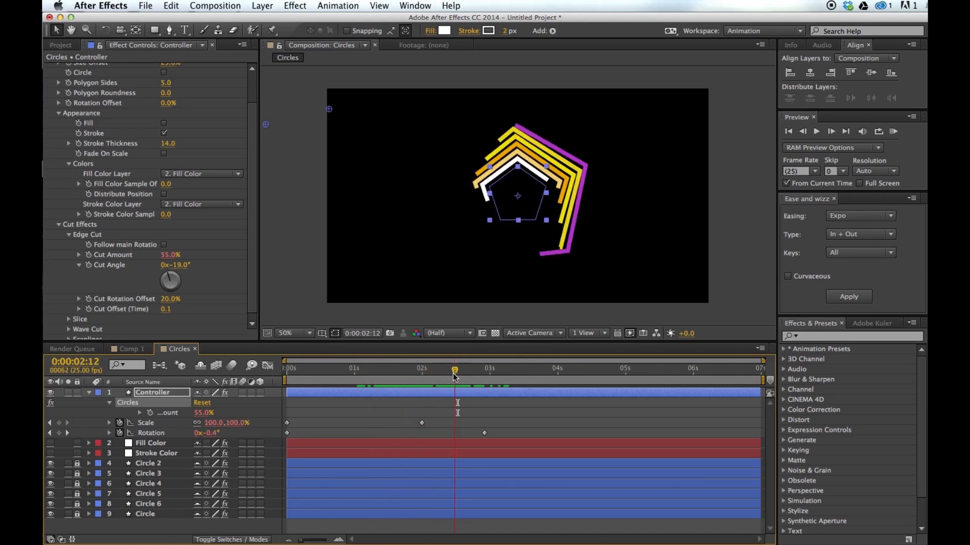
Switch the polygons from Stroke to Fill and set the Cut Rotation Offset to 53% at 0:00:02:06
{"action": "left_click", "coordinate": [163, 124]}
{"action": "mouse_move", "coordinate": [448, 374]}
{"action": "left_mouse_down"}
{"action": "mouse_move", "coordinate": [374, 370]}
{"action": "mouse_move", "coordinate": [439, 368]}
{"action": "left_mouse_up"}
{"action": "left_click_drag", "start_coordinate": [169, 303], "coordinate": [205, 303]}
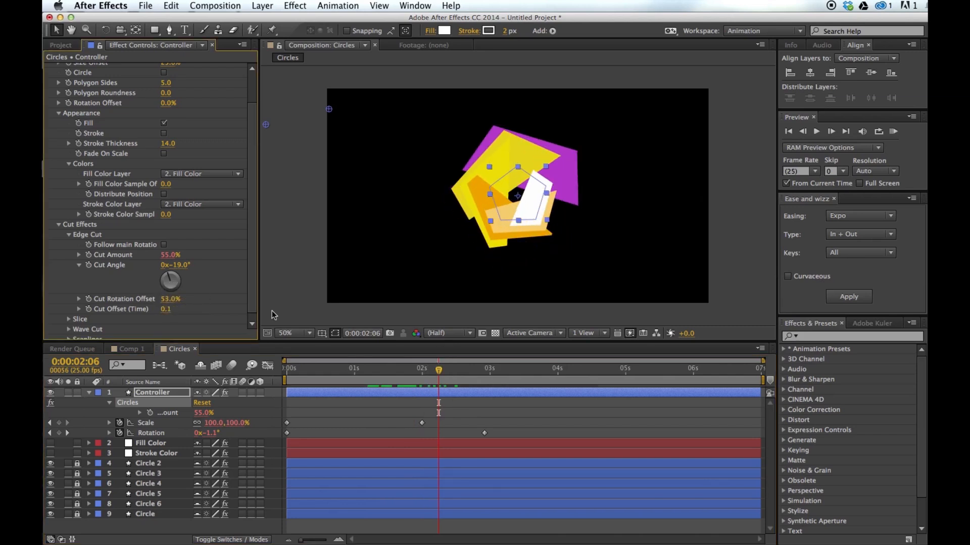
Move the playhead to 0:00:02:19, set the Cut Amount to 0% and collapse the Edge Cut group
{"action": "left_click_drag", "start_coordinate": [438, 370], "coordinate": [474, 369]}
{"action": "left_click", "coordinate": [162, 254]}
{"action": "type", "text": "0"}
{"action": "key", "text": "Return"}
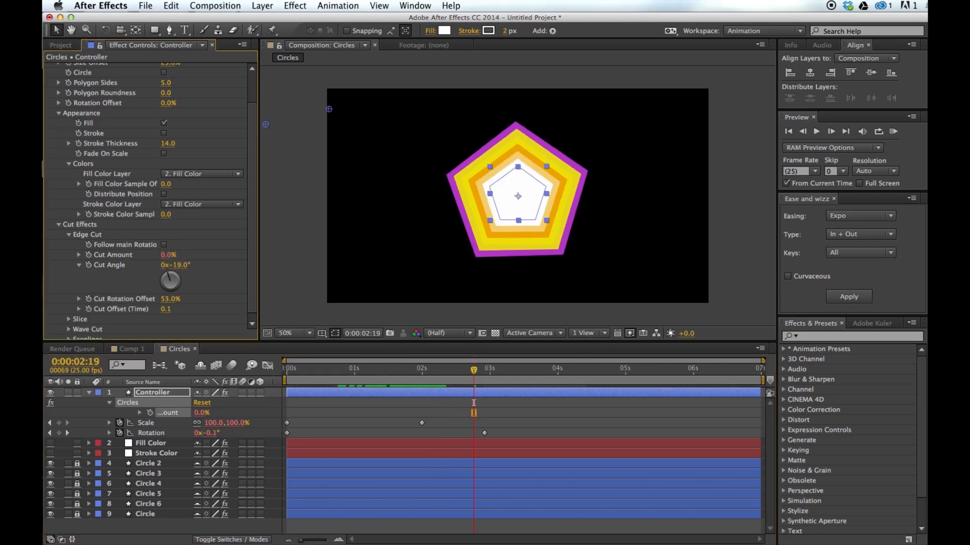
{"action": "left_click", "coordinate": [69, 236]}
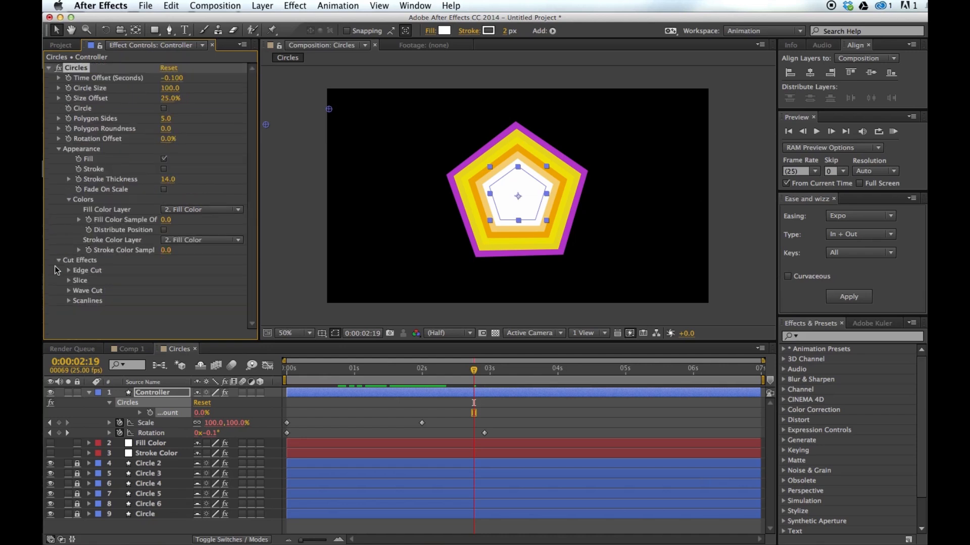
Expand the Slice group, move the playhead to 0:00:02:16 and turn on the Controller's Circle option
{"action": "left_click", "coordinate": [69, 281]}
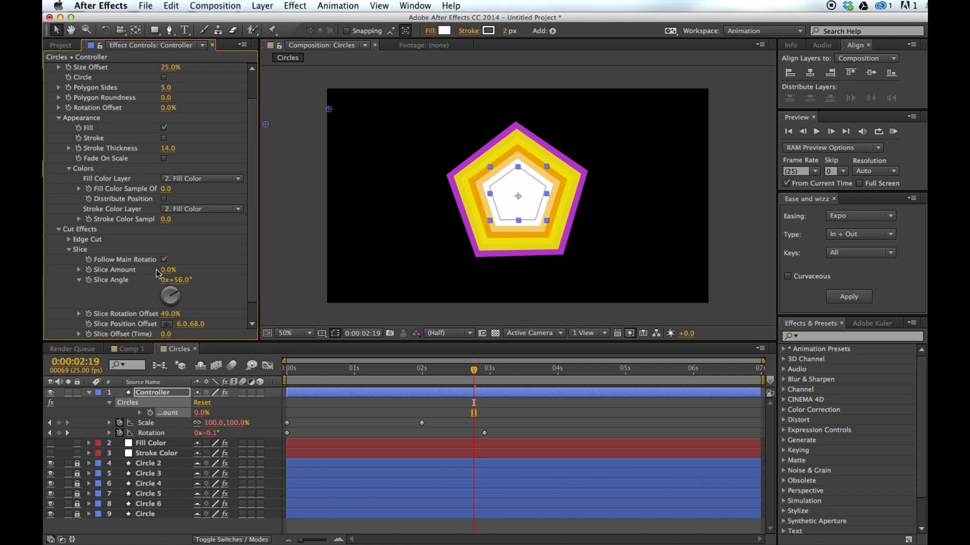
{"action": "mouse_move", "coordinate": [480, 377]}
{"action": "left_mouse_down"}
{"action": "mouse_move", "coordinate": [400, 371]}
{"action": "mouse_move", "coordinate": [465, 371]}
{"action": "left_mouse_up"}
{"action": "scroll", "coordinate": [166, 200], "scroll_direction": "up", "scroll_amount": 3}
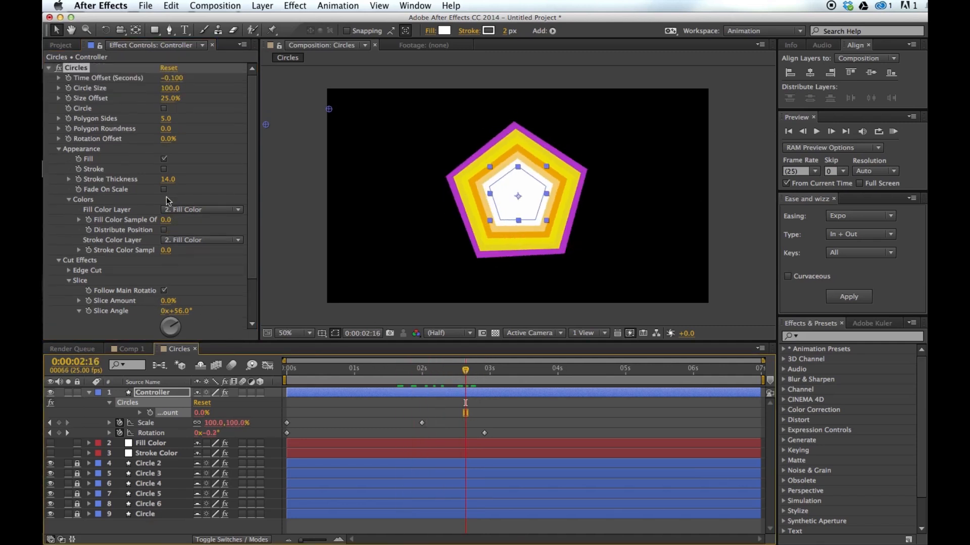
{"action": "left_click", "coordinate": [163, 109]}
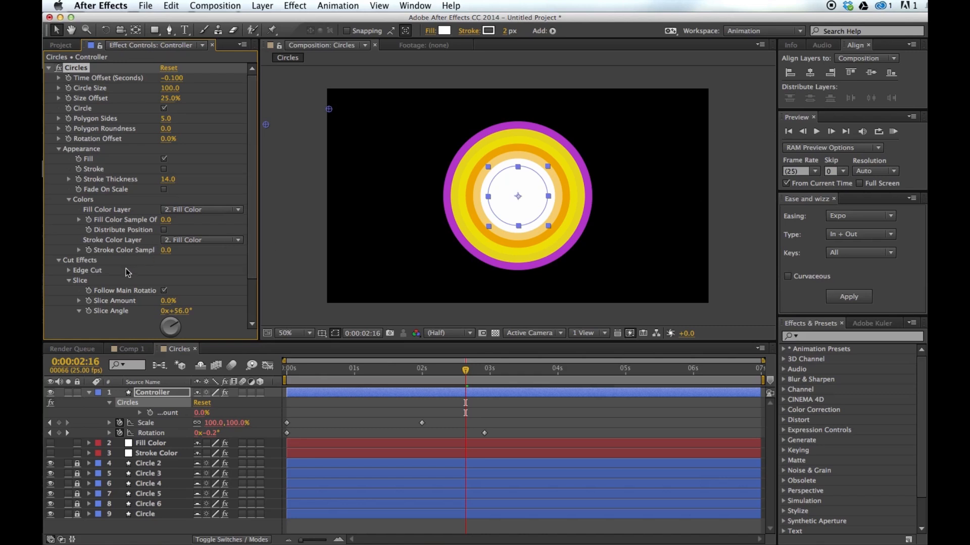
Set the Slice's Position Offset to 0,0, Slice Angle to 0°, Slice Amount to 79% and Slice Rotation Offset to 60%
{"action": "scroll", "coordinate": [114, 274], "scroll_direction": "down", "scroll_amount": 1}
{"action": "mouse_move", "coordinate": [165, 293]}
{"action": "left_mouse_down"}
{"action": "mouse_move", "coordinate": [175, 296]}
{"action": "mouse_move", "coordinate": [154, 303]}
{"action": "left_mouse_up"}
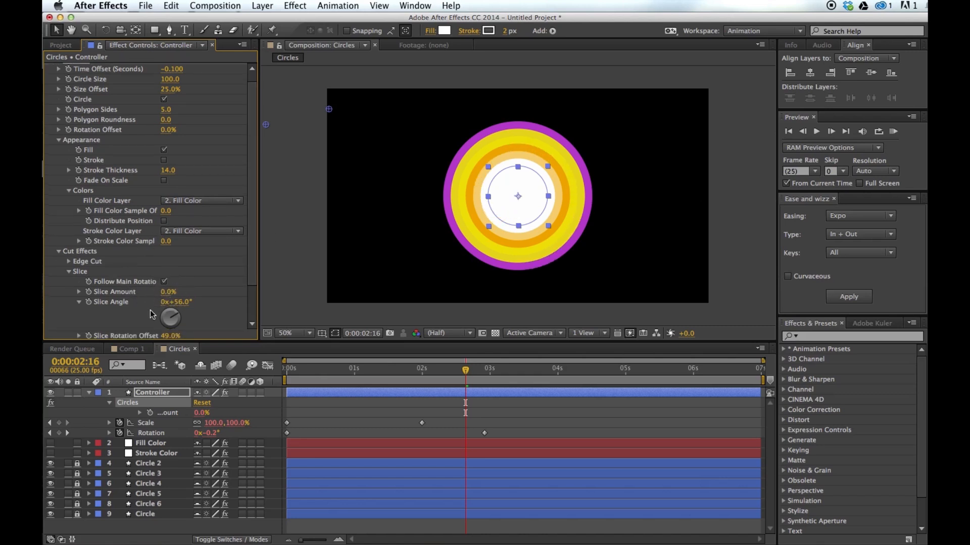
{"action": "scroll", "coordinate": [157, 313], "scroll_direction": "down", "scroll_amount": 3}
{"action": "left_click", "coordinate": [180, 320]}
{"action": "type", "text": "6"}
{"action": "key", "text": "Tab"}
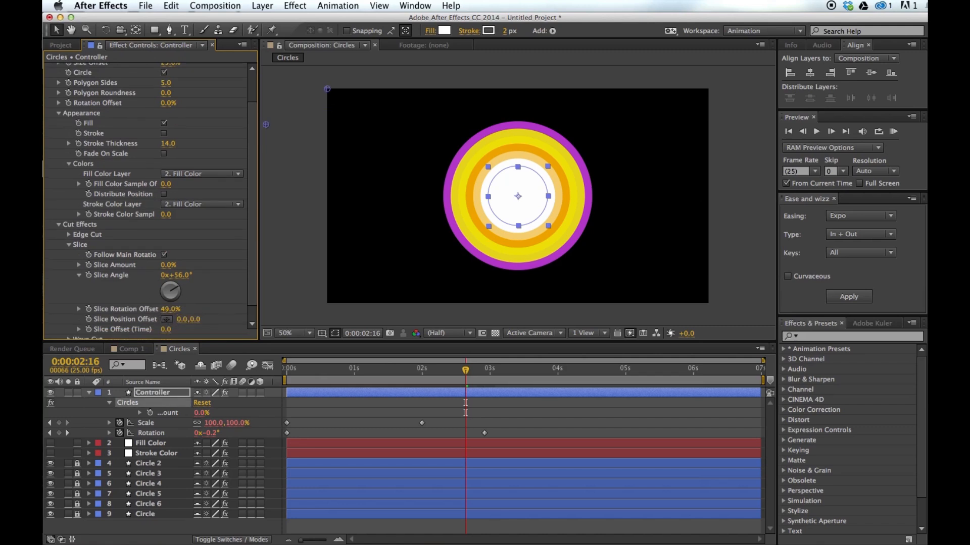
{"action": "left_click", "coordinate": [176, 276]}
{"action": "left_click_drag", "start_coordinate": [167, 266], "coordinate": [208, 275]}
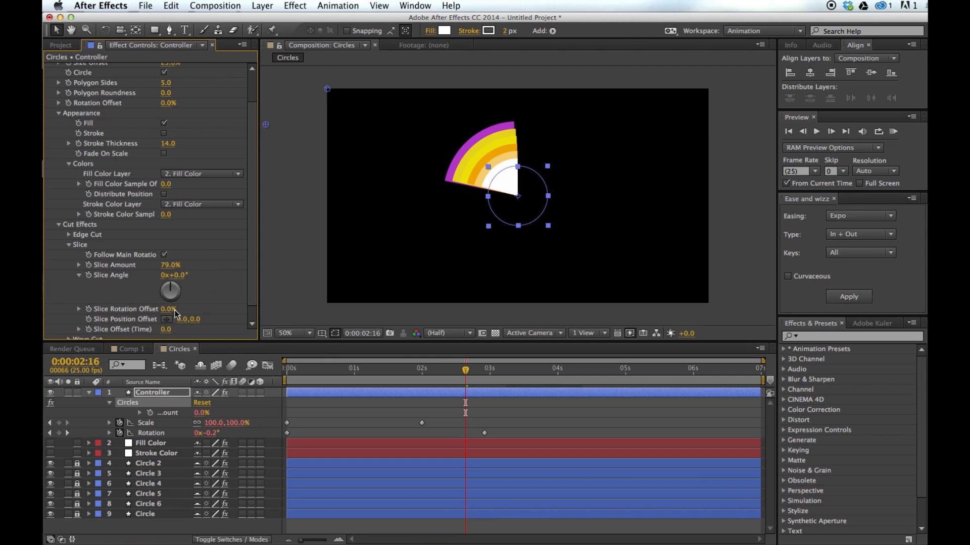
{"action": "left_click_drag", "start_coordinate": [167, 314], "coordinate": [204, 309]}
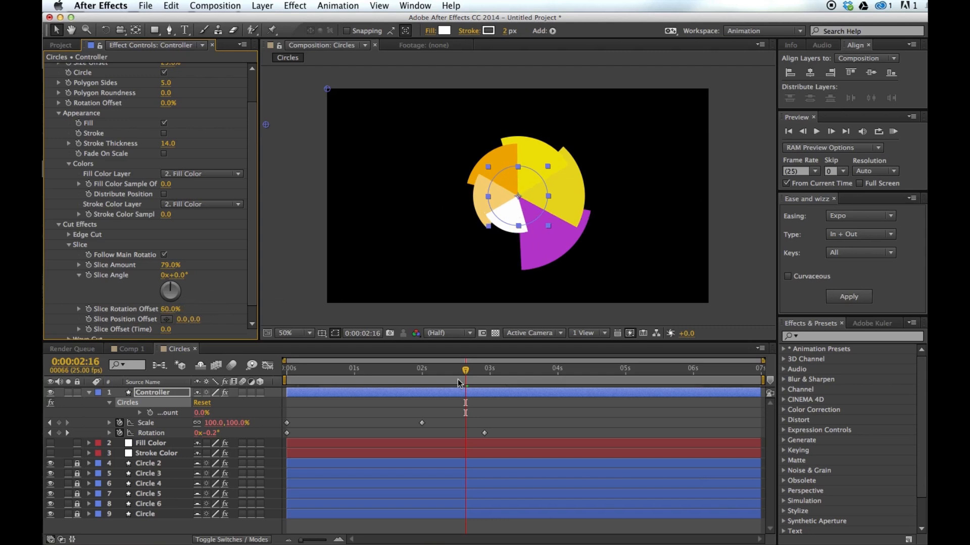
Keyframe the Slice Amount from 79% at 0:00:02:01 to 0% at 0:00:04:01 and apply Expo In + Out easing
{"action": "left_click_drag", "start_coordinate": [453, 375], "coordinate": [425, 372]}
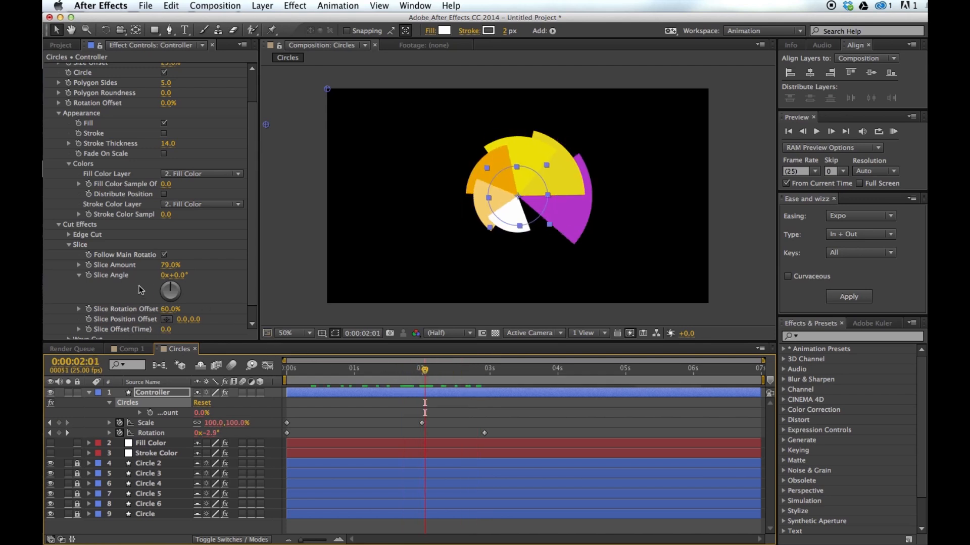
{"action": "left_click", "coordinate": [84, 265]}
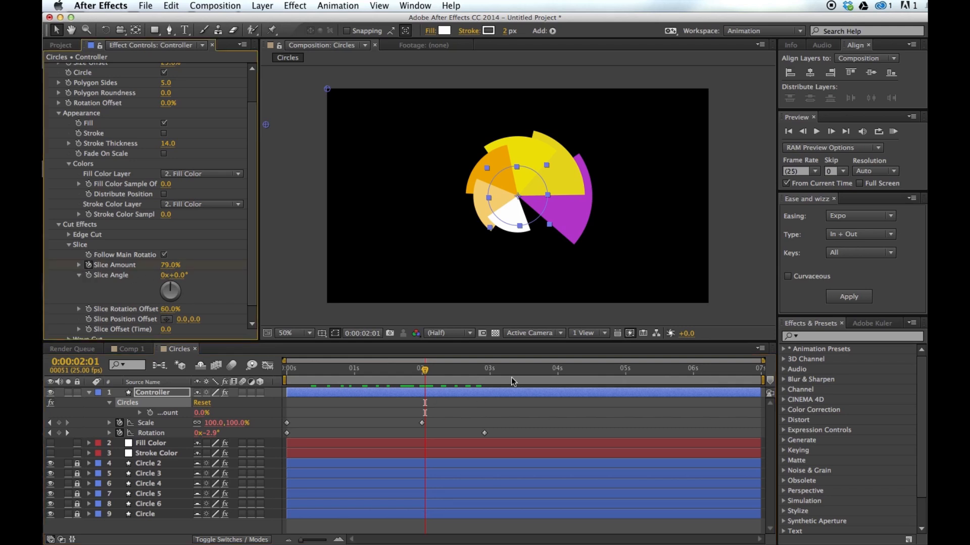
{"action": "left_click_drag", "start_coordinate": [554, 377], "coordinate": [559, 373]}
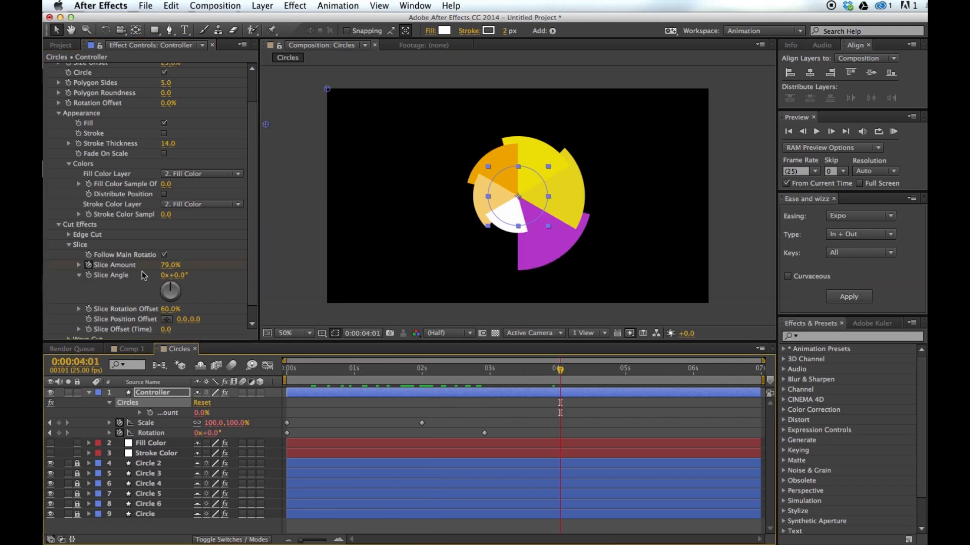
{"action": "left_click", "coordinate": [166, 268]}
{"action": "type", "text": "0"}
{"action": "key", "text": "Return"}
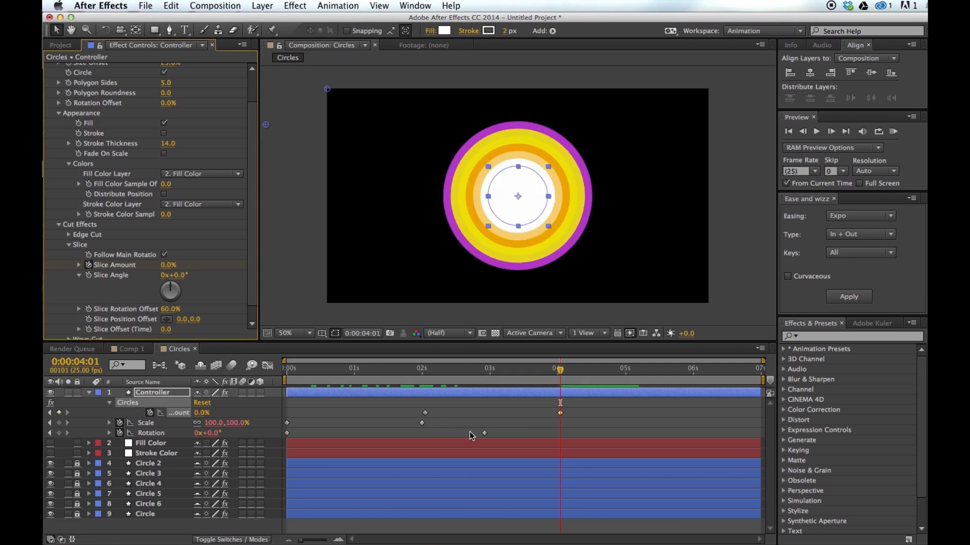
{"action": "left_click", "coordinate": [842, 298]}
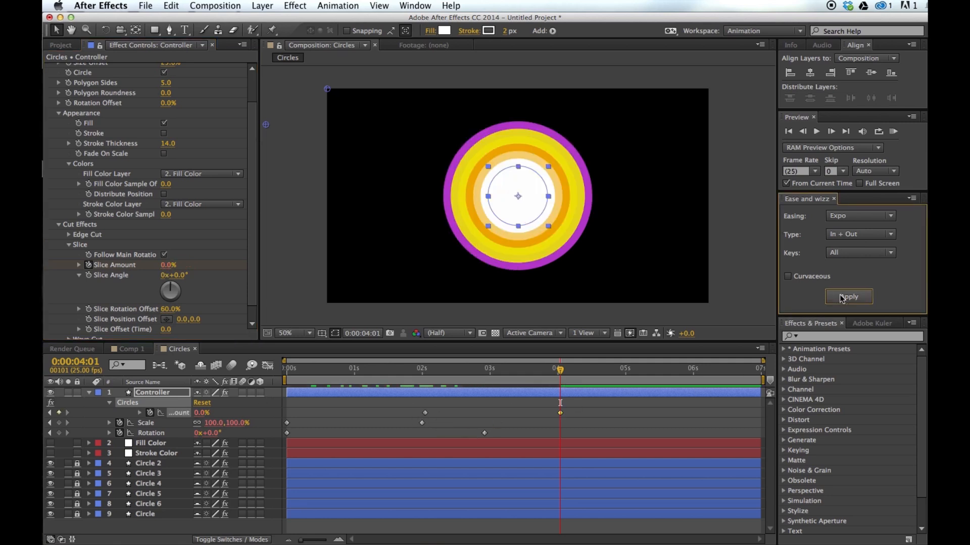
Set the Slice Offset (Time) to -0.2 with the playhead at 0:00:03:14
{"action": "left_click_drag", "start_coordinate": [560, 374], "coordinate": [528, 367]}
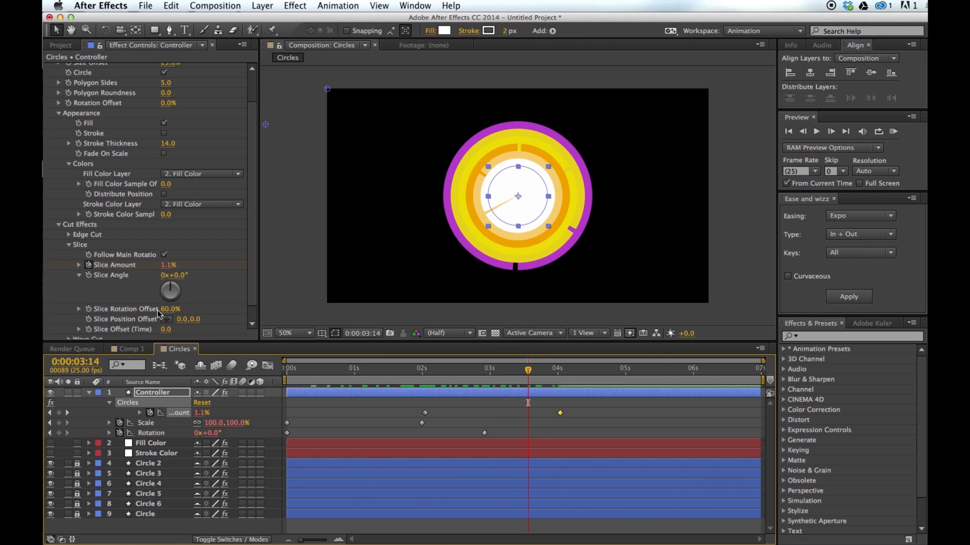
{"action": "left_click", "coordinate": [166, 330]}
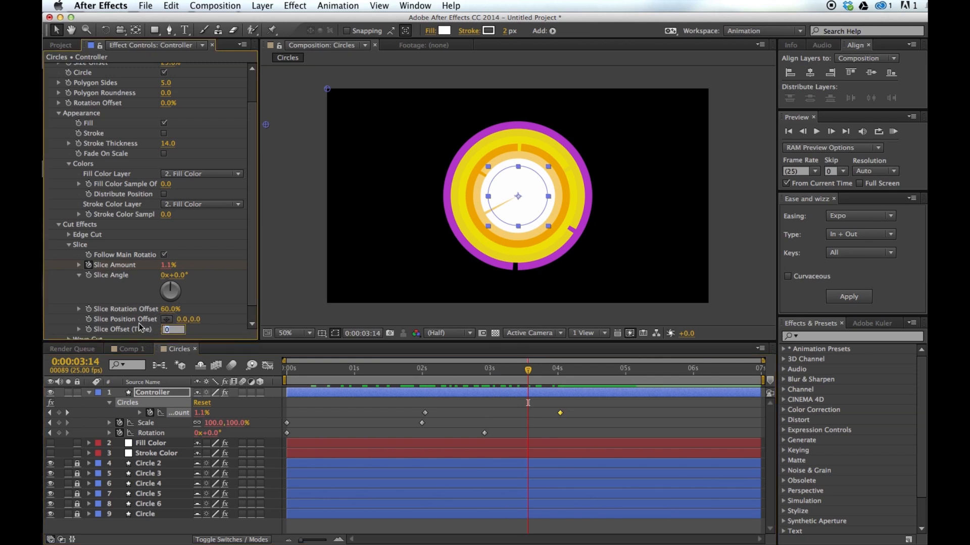
{"action": "type", "text": "-0.2"}
{"action": "key", "text": "Return"}
Play a RAM preview of the slice animation from 0:00:01:07
{"action": "left_click_drag", "start_coordinate": [507, 371], "coordinate": [371, 359]}
{"action": "left_click", "coordinate": [893, 131]}
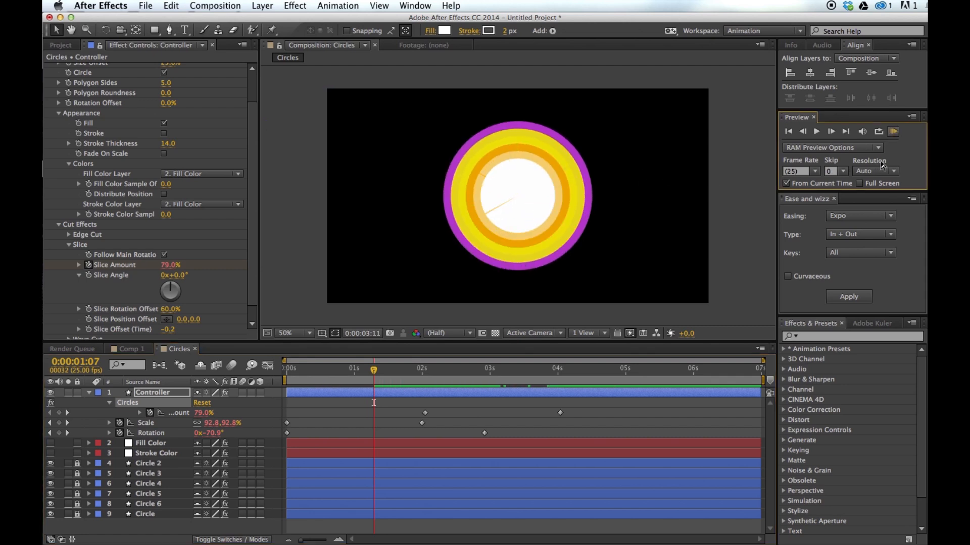
{"action": "left_click", "coordinate": [894, 132]}
{"action": "left_click", "coordinate": [894, 132]}
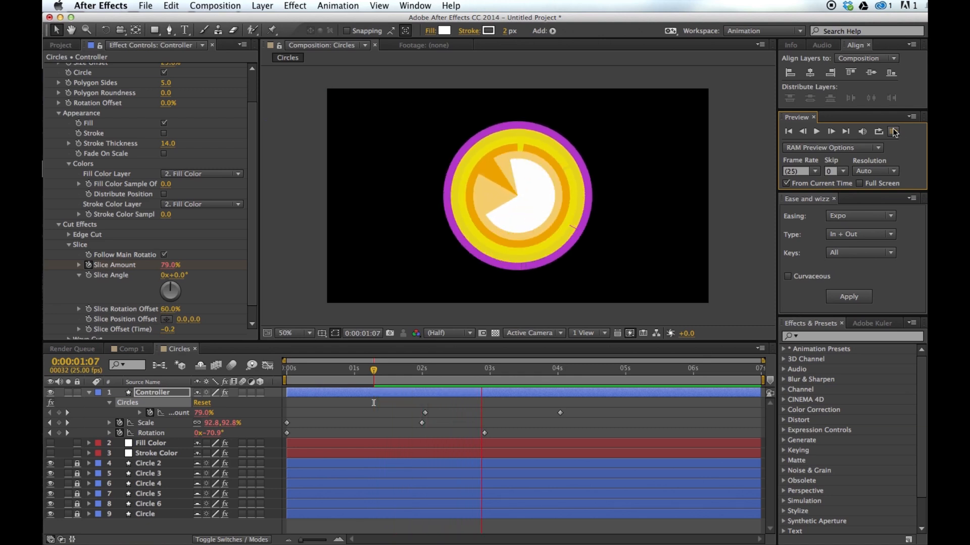
Stop the preview and remove the Slice Amount keyframes with the playhead at 0:00:03:23
{"action": "left_click", "coordinate": [894, 132]}
{"action": "left_click_drag", "start_coordinate": [392, 377], "coordinate": [538, 372]}
{"action": "scroll", "coordinate": [142, 319], "scroll_direction": "down", "scroll_amount": 1}
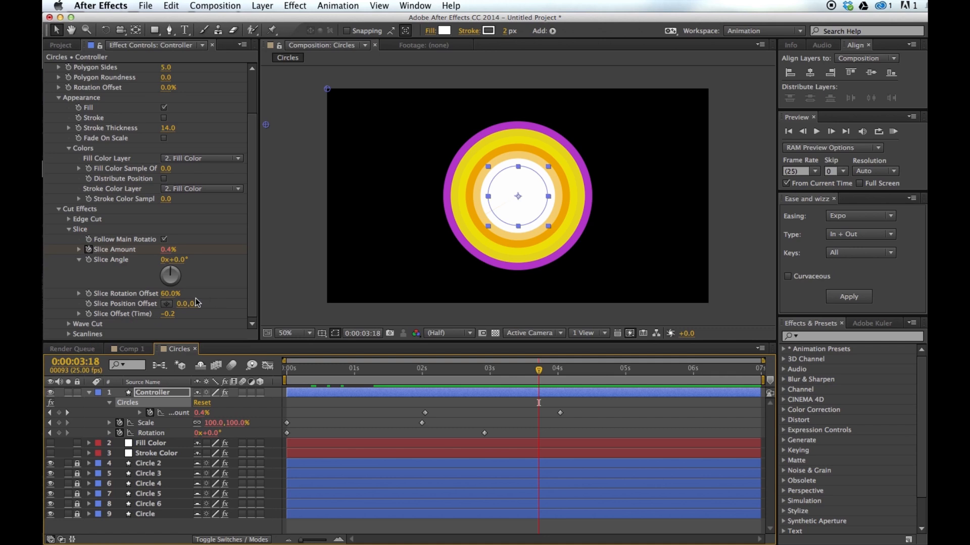
{"action": "left_click_drag", "start_coordinate": [531, 371], "coordinate": [553, 371]}
{"action": "left_click", "coordinate": [88, 250]}
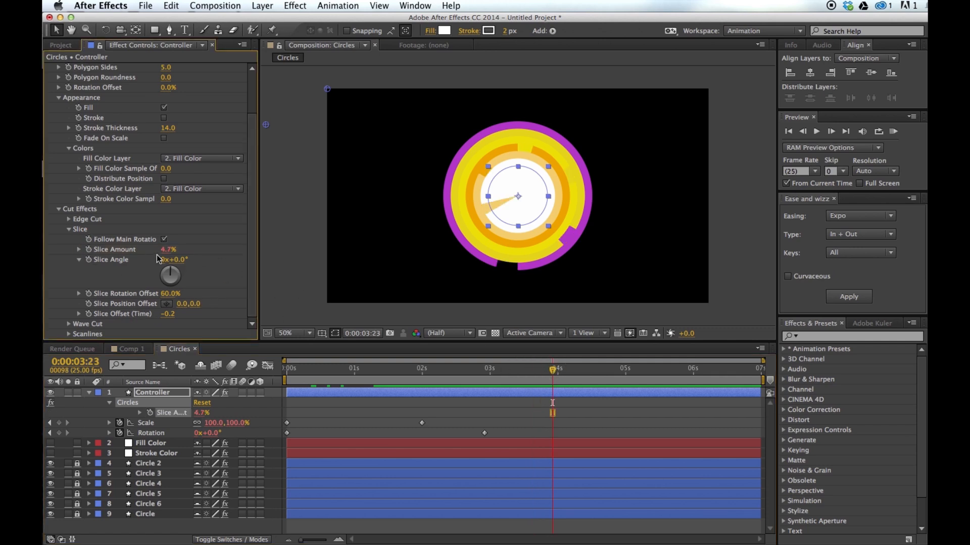
Raise the Slice Amount to 95.7% and set the Slice Position Offset to 0,48
{"action": "left_click_drag", "start_coordinate": [171, 255], "coordinate": [209, 256]}
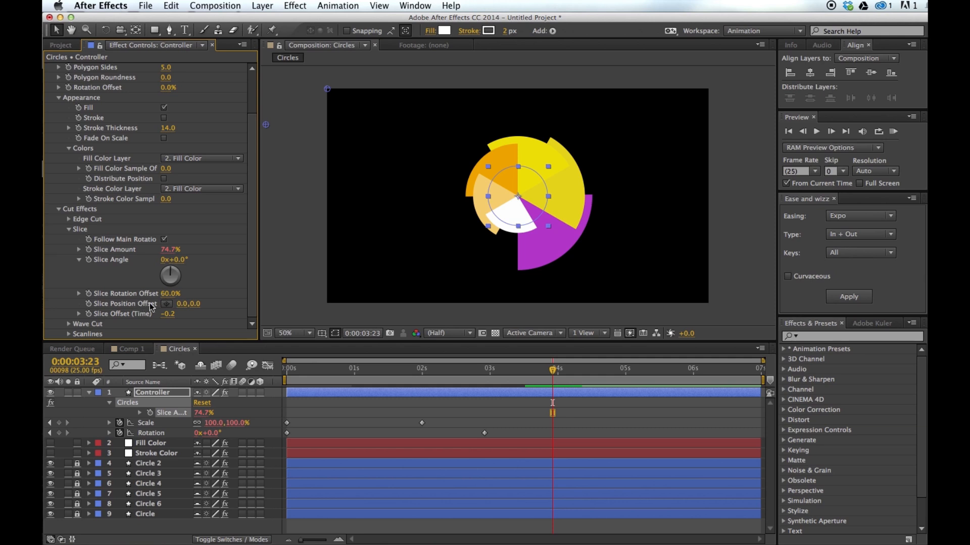
{"action": "mouse_move", "coordinate": [196, 309]}
{"action": "left_mouse_down"}
{"action": "mouse_move", "coordinate": [270, 304]}
{"action": "mouse_move", "coordinate": [79, 306]}
{"action": "mouse_move", "coordinate": [257, 301]}
{"action": "mouse_move", "coordinate": [161, 306]}
{"action": "mouse_move", "coordinate": [210, 303]}
{"action": "left_mouse_up"}
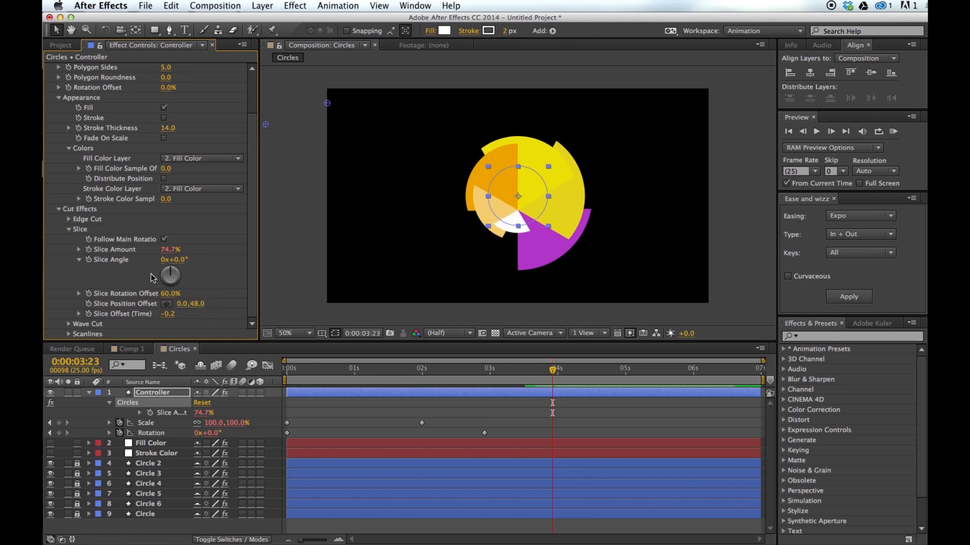
{"action": "left_click_drag", "start_coordinate": [163, 255], "coordinate": [174, 253]}
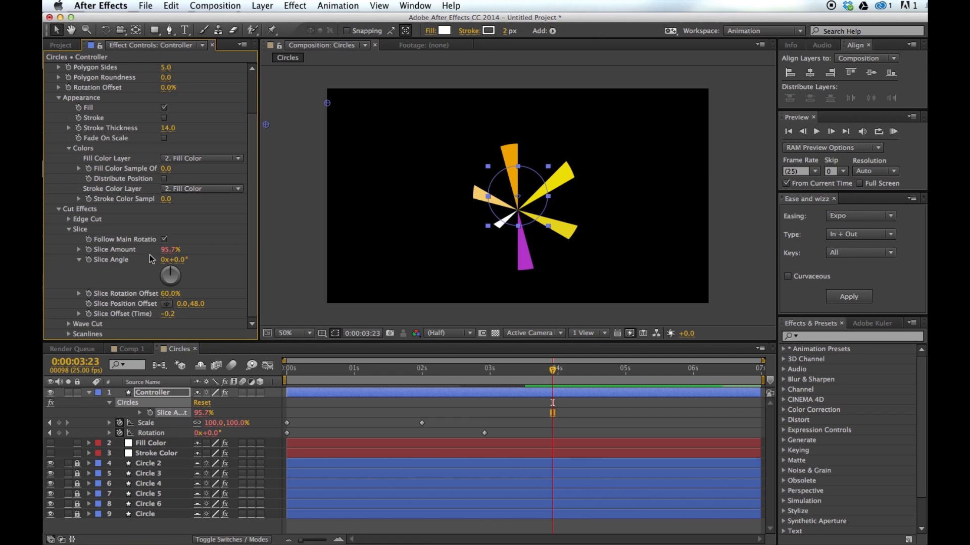
Set the circles' Size Offset to 0% and Circle Size to 244 so all slices have equal length
{"action": "scroll", "coordinate": [147, 117], "scroll_direction": "up", "scroll_amount": 5}
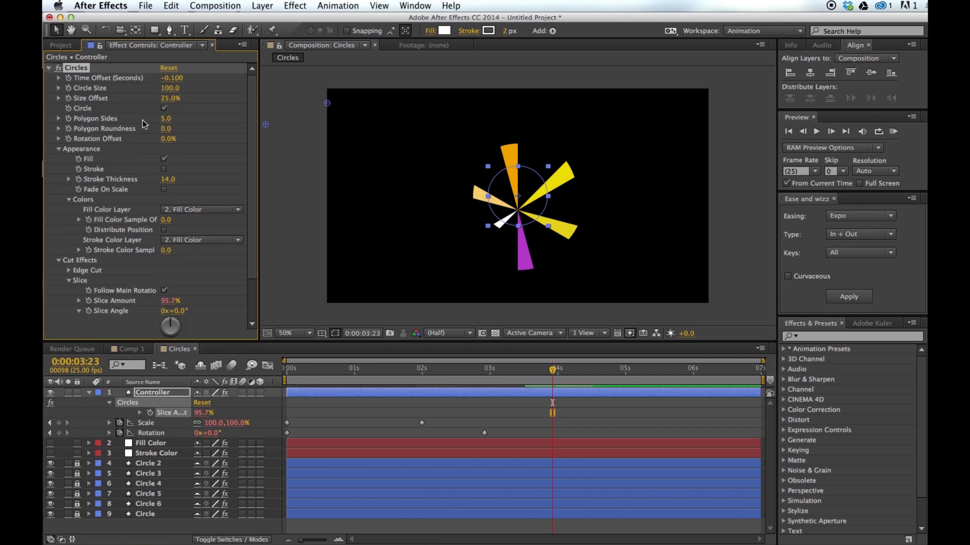
{"action": "mouse_move", "coordinate": [168, 98]}
{"action": "left_mouse_down"}
{"action": "mouse_move", "coordinate": [226, 101]}
{"action": "mouse_move", "coordinate": [170, 103]}
{"action": "mouse_move", "coordinate": [158, 117]}
{"action": "mouse_move", "coordinate": [172, 116]}
{"action": "mouse_move", "coordinate": [168, 108]}
{"action": "mouse_move", "coordinate": [173, 119]}
{"action": "mouse_move", "coordinate": [164, 104]}
{"action": "left_mouse_up"}
{"action": "left_click", "coordinate": [166, 99]}
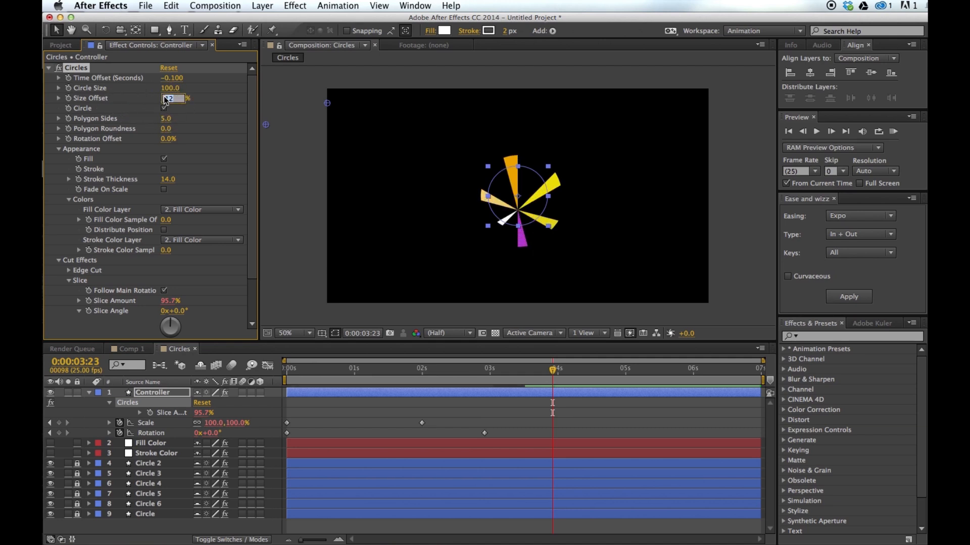
{"action": "type", "text": "0"}
{"action": "key", "text": "Return"}
{"action": "left_click_drag", "start_coordinate": [167, 89], "coordinate": [258, 94]}
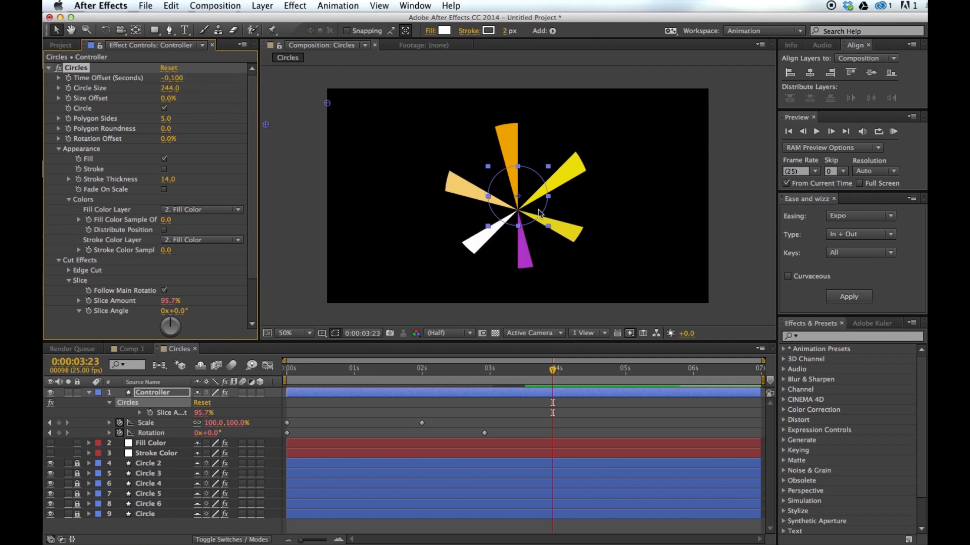
At 0:00:03:08, set both the Slice Offset (Time) and the Slice Amount to 0
{"action": "left_click_drag", "start_coordinate": [537, 370], "coordinate": [512, 373]}
{"action": "scroll", "coordinate": [117, 171], "scroll_direction": "down", "scroll_amount": 5}
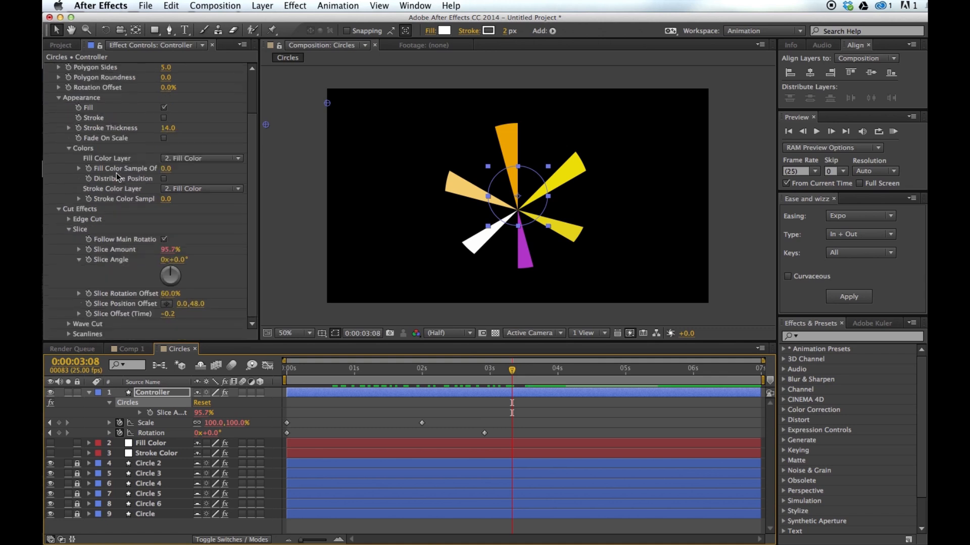
{"action": "left_click", "coordinate": [167, 314]}
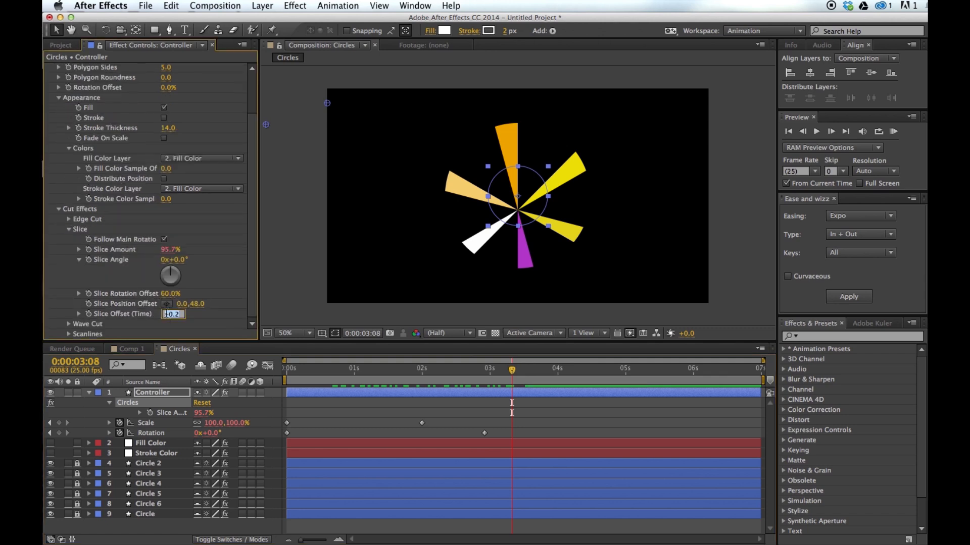
{"action": "left_click", "coordinate": [173, 253]}
{"action": "type", "text": "0"}
{"action": "key", "text": "Return"}
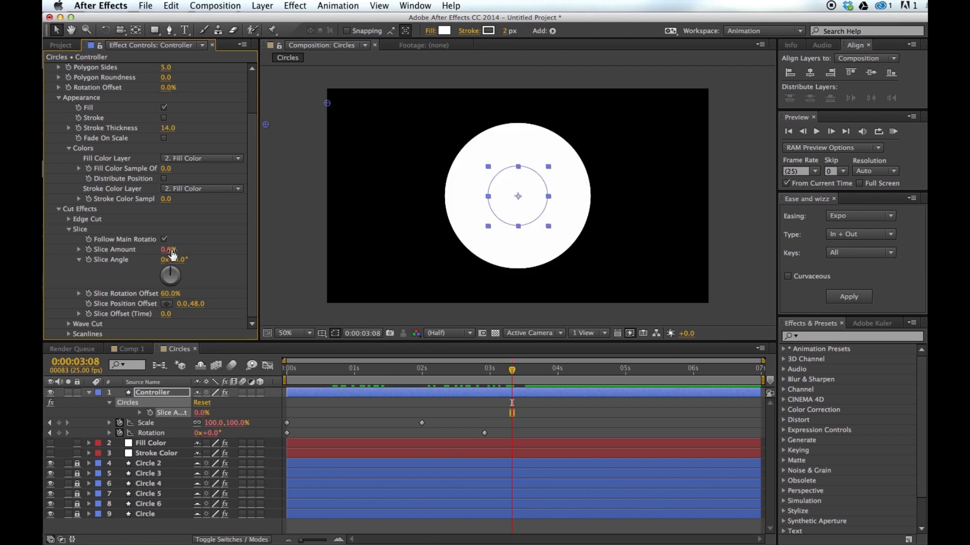
Collapse the Slice settings, expand Wave Cut, and restore the Size Offset to 25% and Circle Size to 100
{"action": "left_click", "coordinate": [70, 230]}
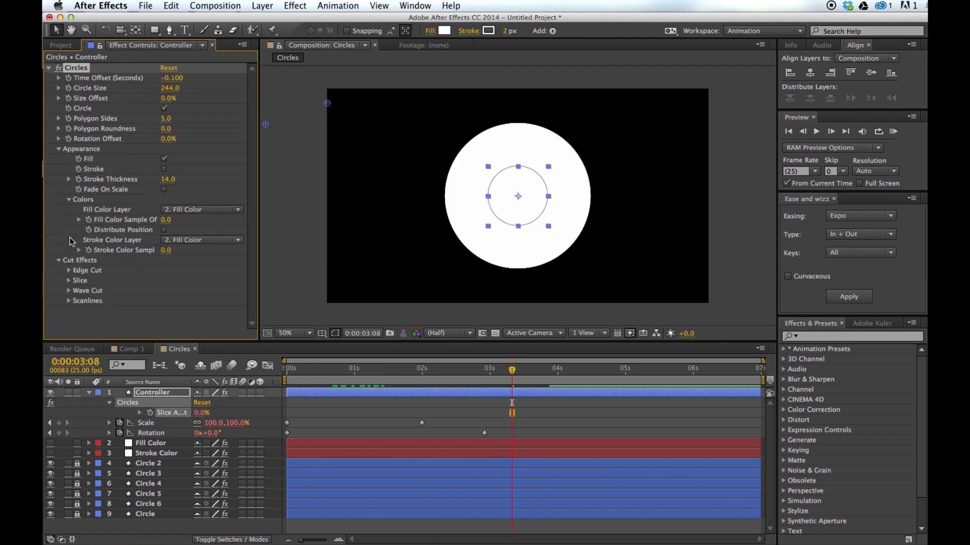
{"action": "left_click", "coordinate": [69, 291]}
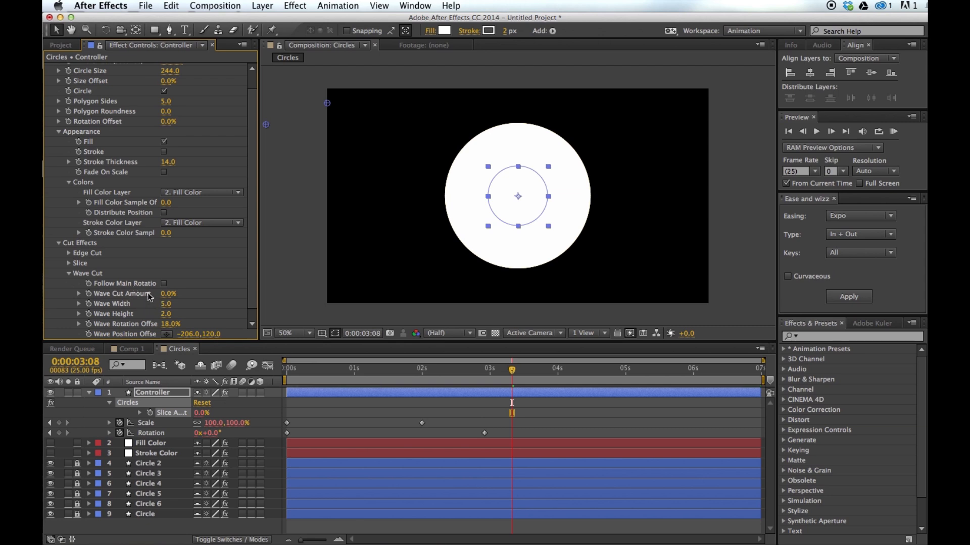
{"action": "scroll", "coordinate": [144, 222], "scroll_direction": "up", "scroll_amount": 3}
{"action": "left_click", "coordinate": [167, 99]}
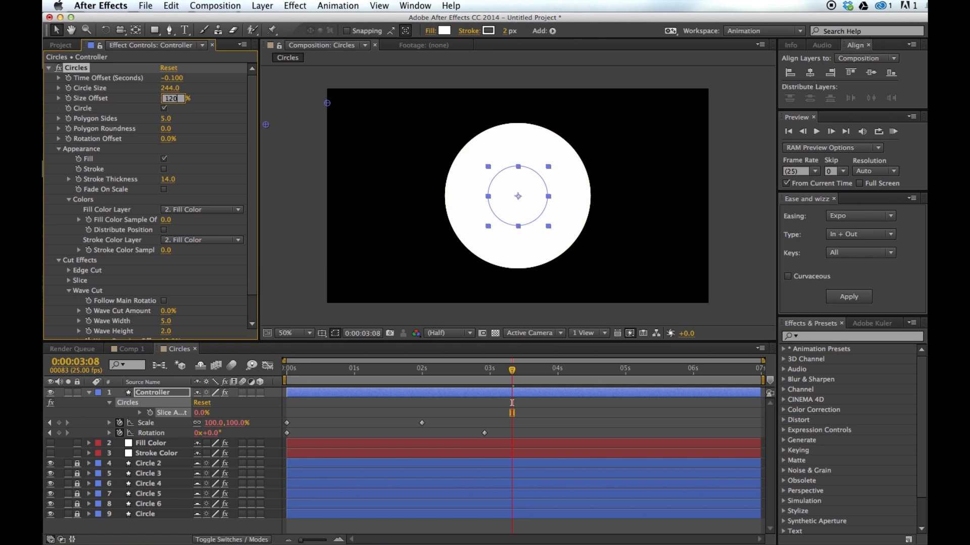
{"action": "type", "text": "25"}
{"action": "key", "text": "Return"}
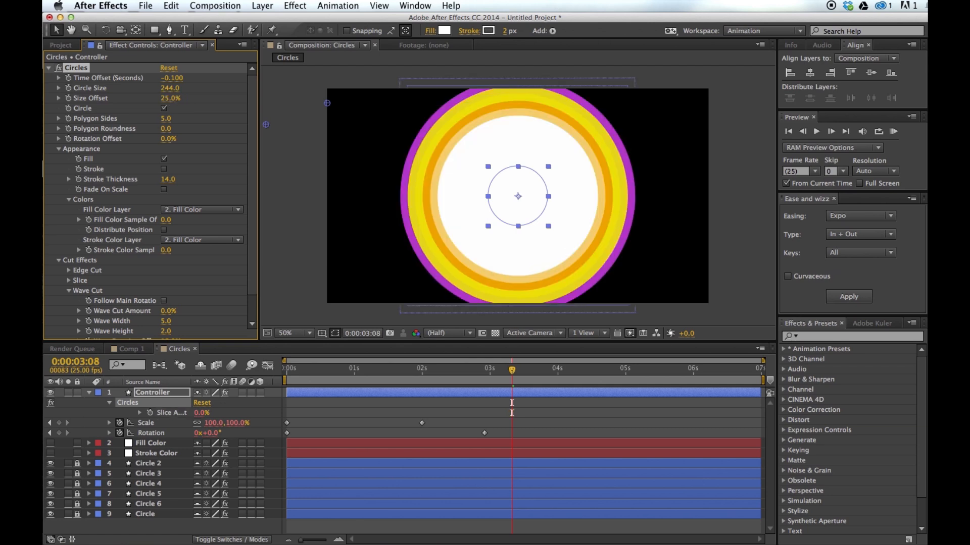
{"action": "left_click", "coordinate": [166, 91]}
{"action": "key", "text": "Return"}
{"action": "scroll", "coordinate": [140, 161], "scroll_direction": "down", "scroll_amount": 3}
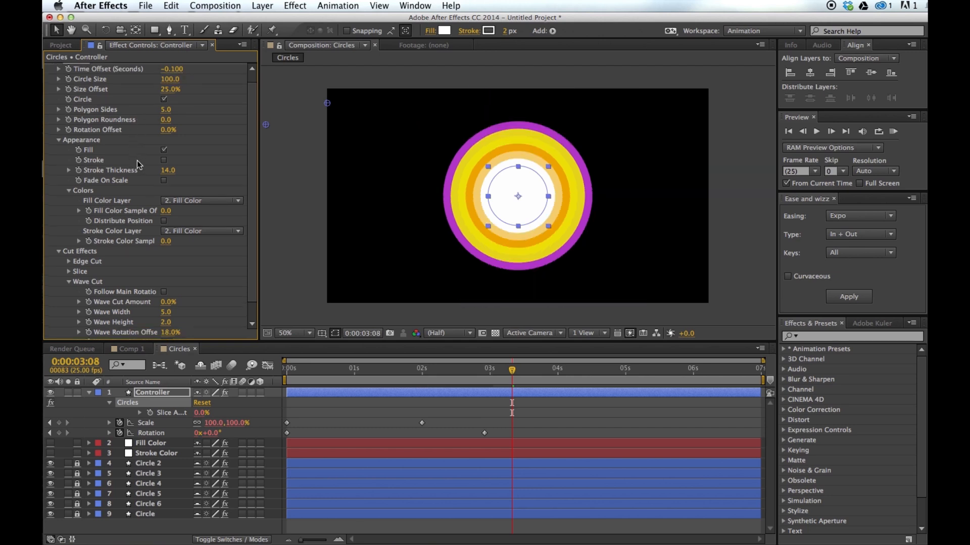
Set Wave Cut's Position Offset to 0,0, Rotation Offset to 0%, Amount to 29%, Width to 10 and Height to 5
{"action": "mouse_move", "coordinate": [165, 287]}
{"action": "left_mouse_down"}
{"action": "mouse_move", "coordinate": [172, 287]}
{"action": "mouse_move", "coordinate": [165, 290]}
{"action": "left_mouse_up"}
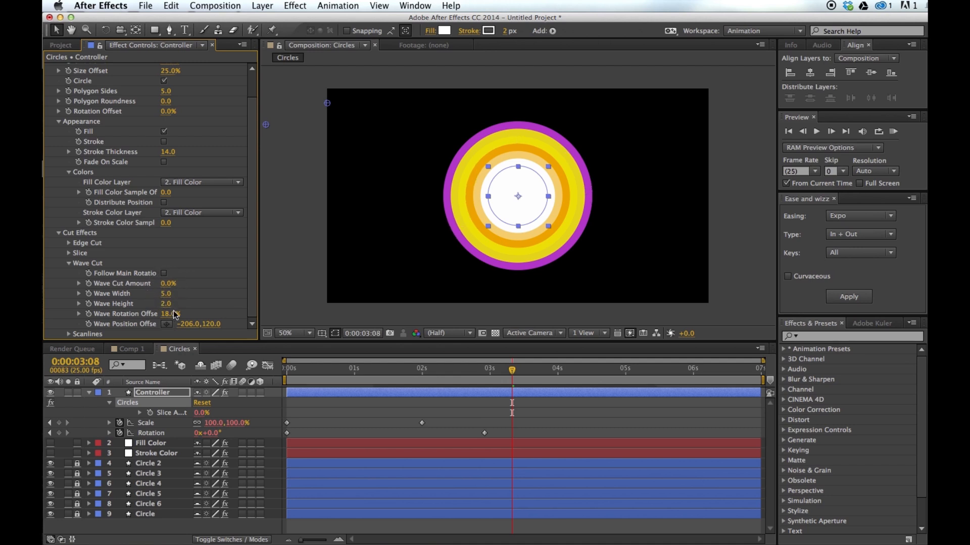
{"action": "left_click", "coordinate": [183, 327]}
{"action": "type", "text": "0"}
{"action": "key", "text": "Tab"}
{"action": "type", "text": "0"}
{"action": "key", "text": "Return"}
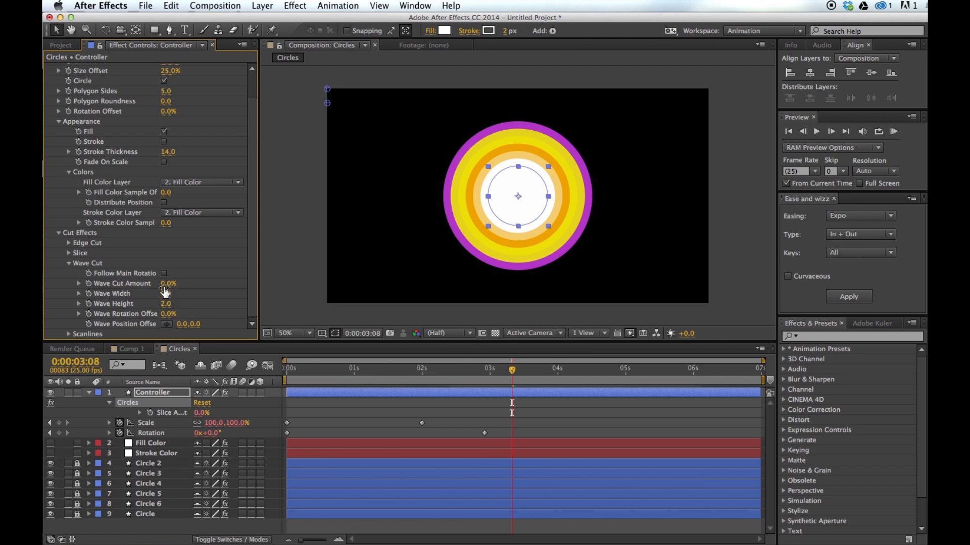
{"action": "mouse_move", "coordinate": [164, 290]}
{"action": "left_mouse_down"}
{"action": "mouse_move", "coordinate": [185, 292]}
{"action": "mouse_move", "coordinate": [167, 299]}
{"action": "mouse_move", "coordinate": [191, 309]}
{"action": "mouse_move", "coordinate": [164, 309]}
{"action": "mouse_move", "coordinate": [167, 289]}
{"action": "left_mouse_up"}
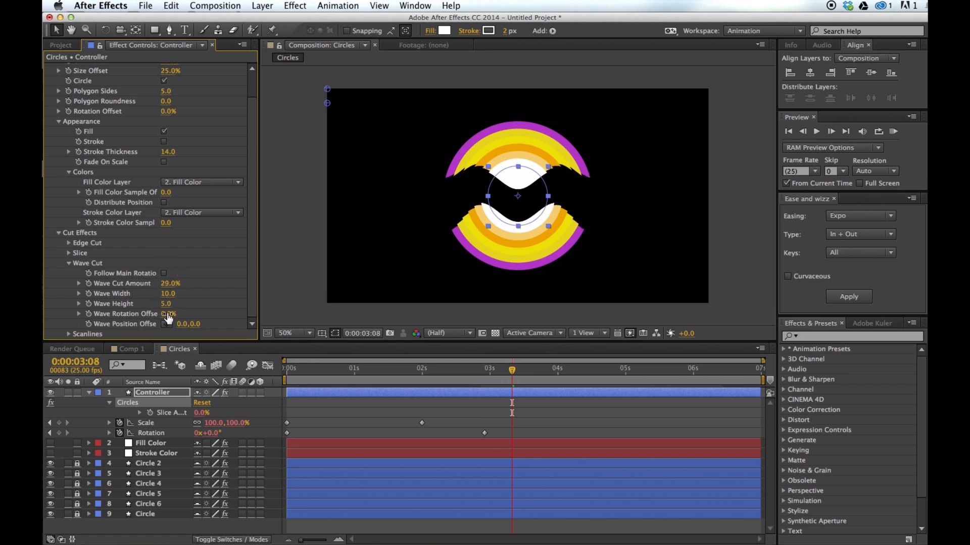
Try a Wave Rotation Offset of 23% and reset it to 0%
{"action": "left_click_drag", "start_coordinate": [168, 315], "coordinate": [187, 317]}
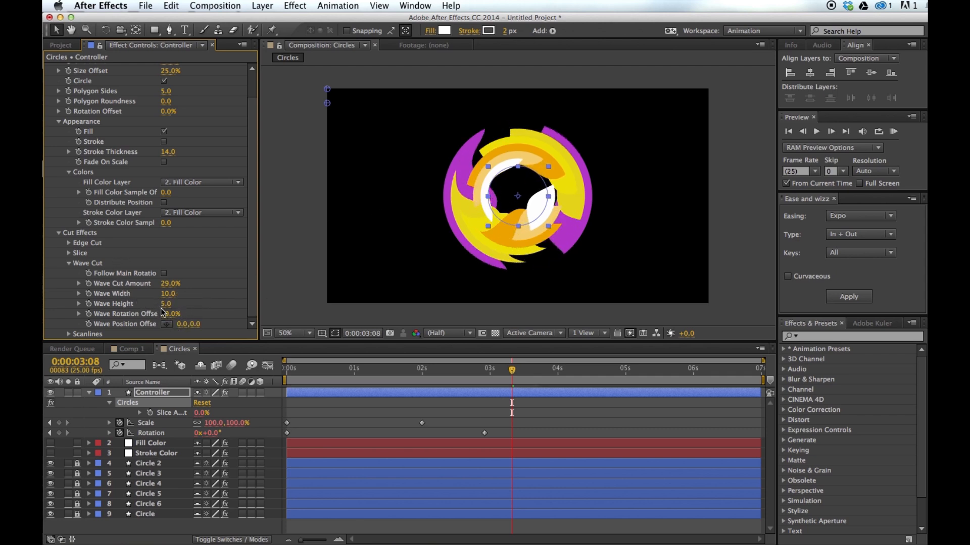
{"action": "left_click_drag", "start_coordinate": [167, 318], "coordinate": [164, 317]}
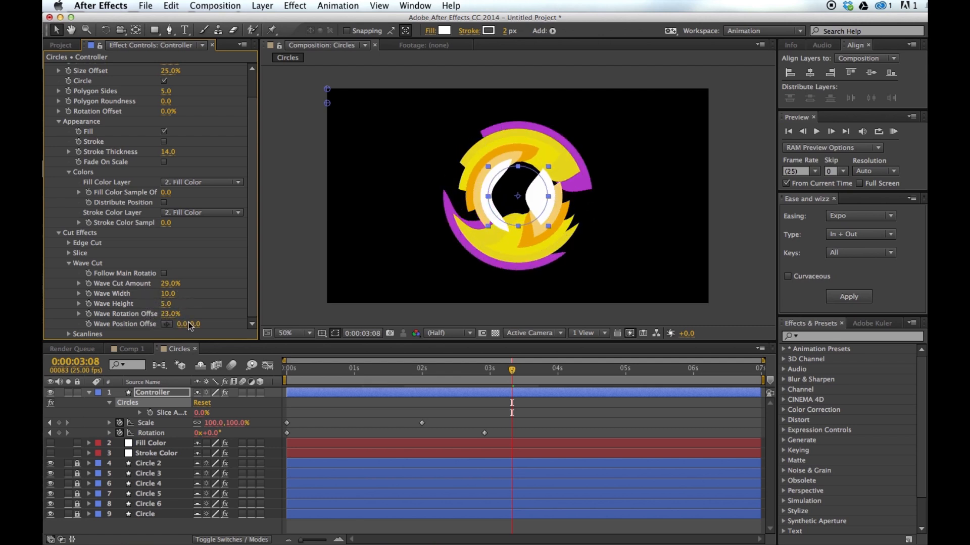
{"action": "left_click", "coordinate": [170, 315]}
{"action": "type", "text": "0"}
{"action": "key", "text": "Return"}
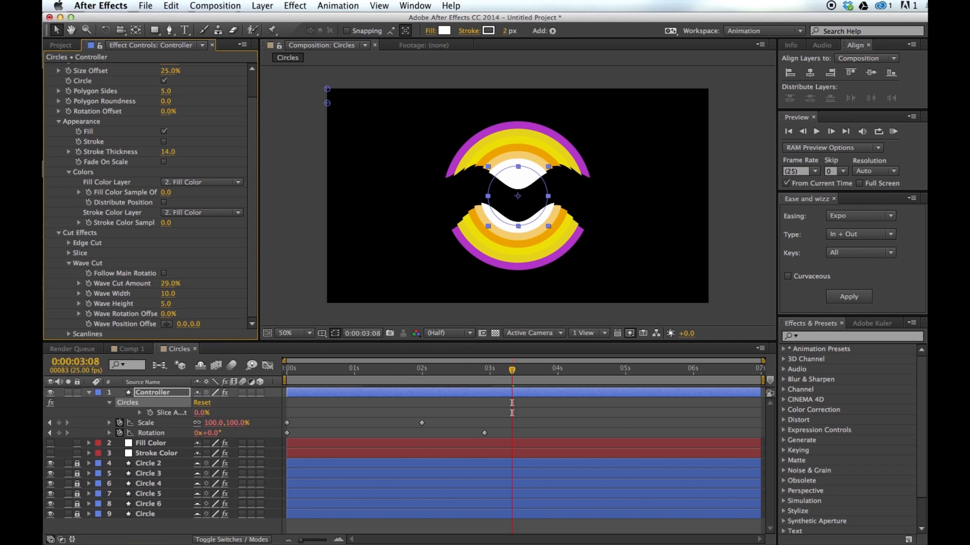
Set the Wave Position Offset to 24,-182, enable Follow Main Rotation for the Wave Cut, and check the frame at 0:00:01:23
{"action": "left_click_drag", "start_coordinate": [187, 329], "coordinate": [103, 313]}
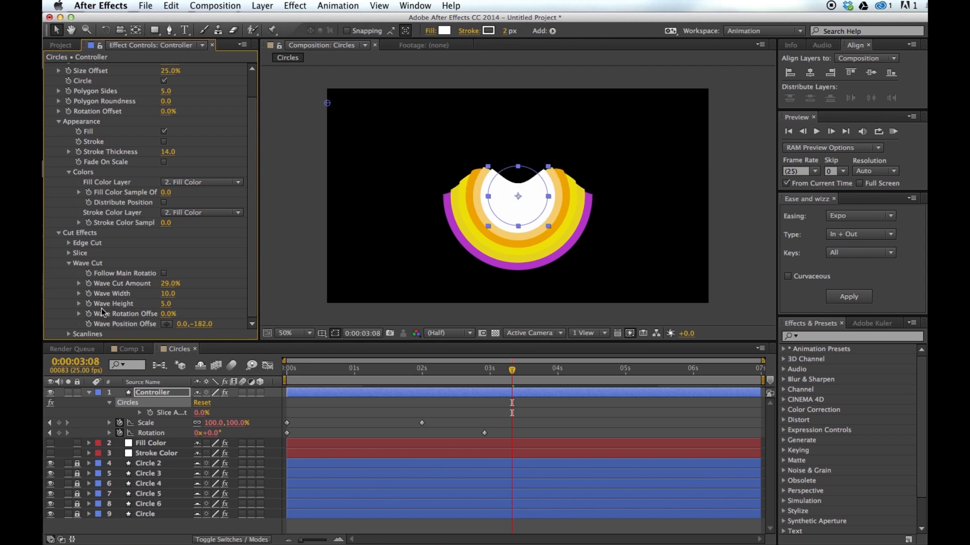
{"action": "mouse_move", "coordinate": [182, 324]}
{"action": "left_mouse_down"}
{"action": "mouse_move", "coordinate": [390, 324]}
{"action": "mouse_move", "coordinate": [196, 323]}
{"action": "left_mouse_up"}
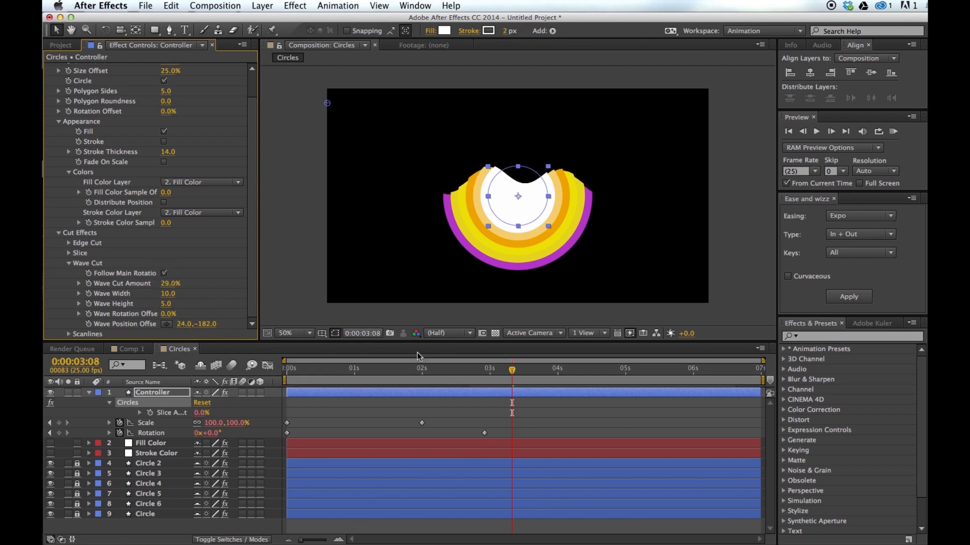
{"action": "left_click_drag", "start_coordinate": [487, 373], "coordinate": [417, 365]}
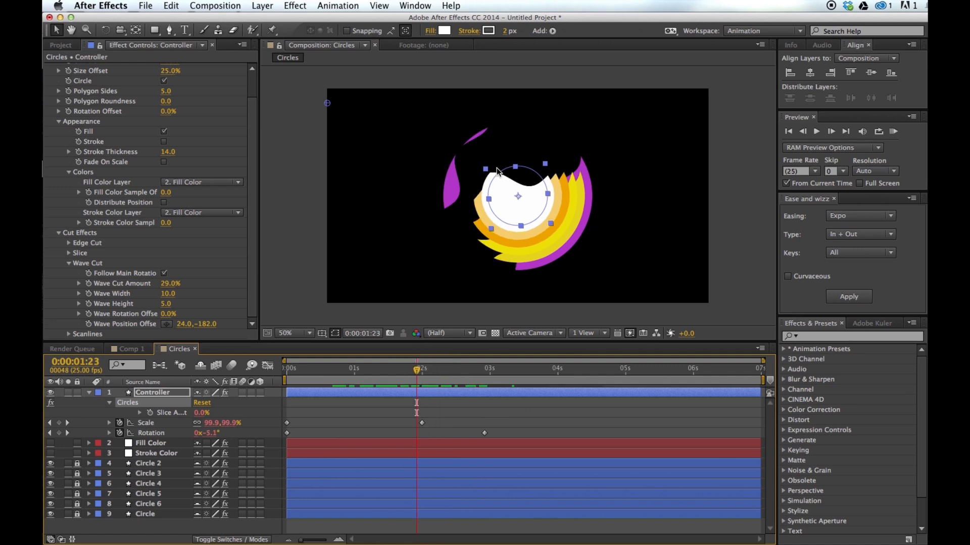
Disable Follow Main Rotation for the Wave Cut and play a RAM preview from 0:00:00:15
{"action": "left_click_drag", "start_coordinate": [422, 373], "coordinate": [320, 377]}
{"action": "left_click", "coordinate": [165, 275]}
{"action": "left_click", "coordinate": [892, 132]}
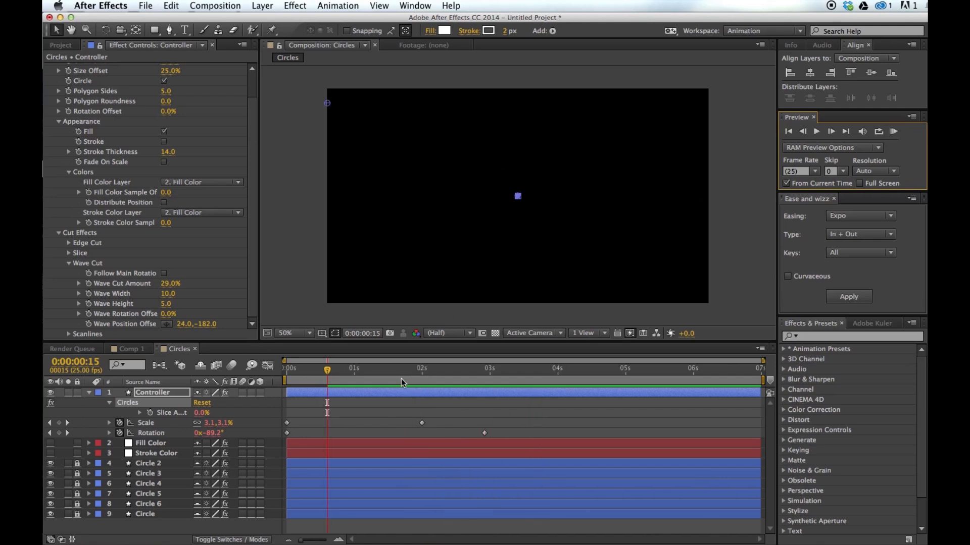
Set the Wave Cut Amount to 0% with the playhead at 0:00:03:02 and collapse the Wave Cut settings
{"action": "left_click", "coordinate": [426, 373]}
{"action": "left_click_drag", "start_coordinate": [425, 375], "coordinate": [495, 381]}
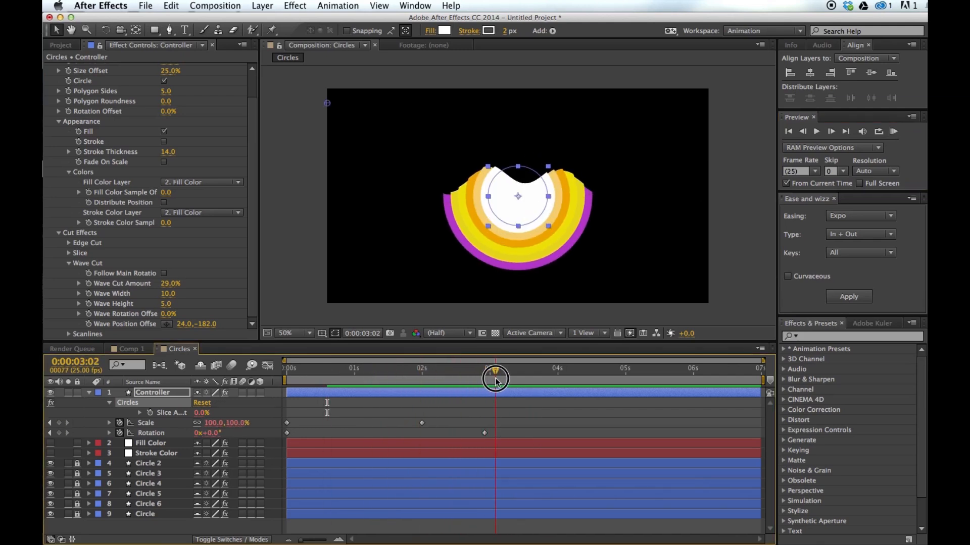
{"action": "left_click", "coordinate": [170, 284]}
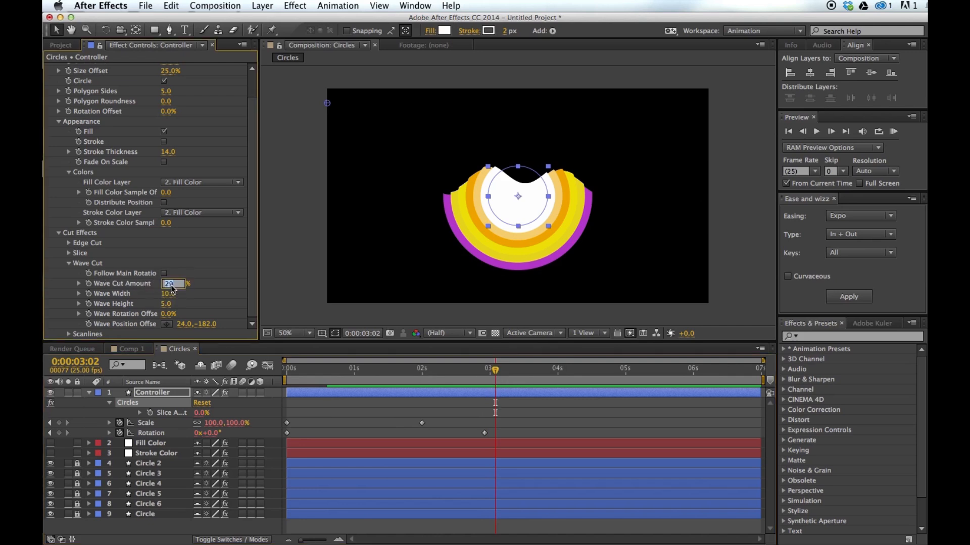
{"action": "type", "text": "0"}
{"action": "key", "text": "Return"}
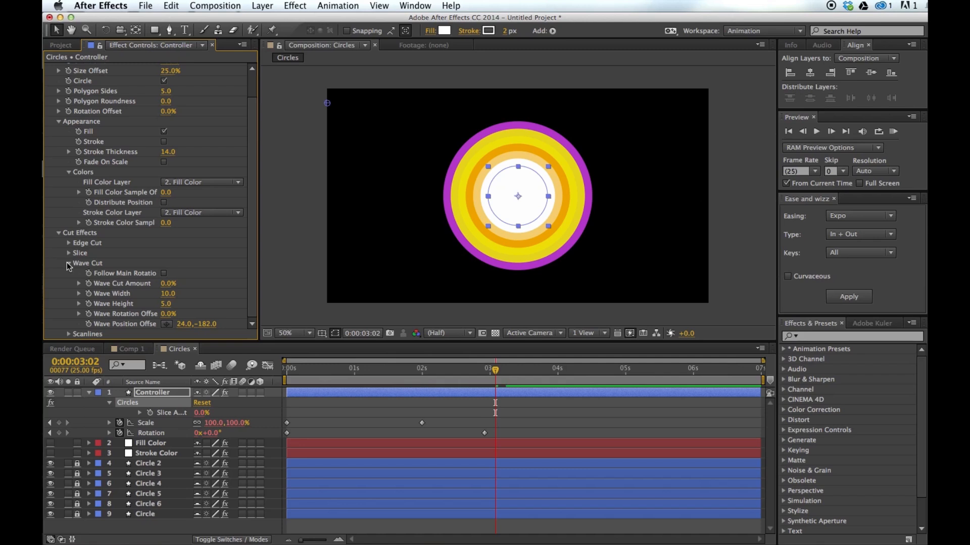
{"action": "left_click", "coordinate": [68, 263]}
Expand Scanlines and set its Rotation to 0, Width to 26 and Amount to 57%, viewing the composition at 100%
{"action": "left_click", "coordinate": [68, 301]}
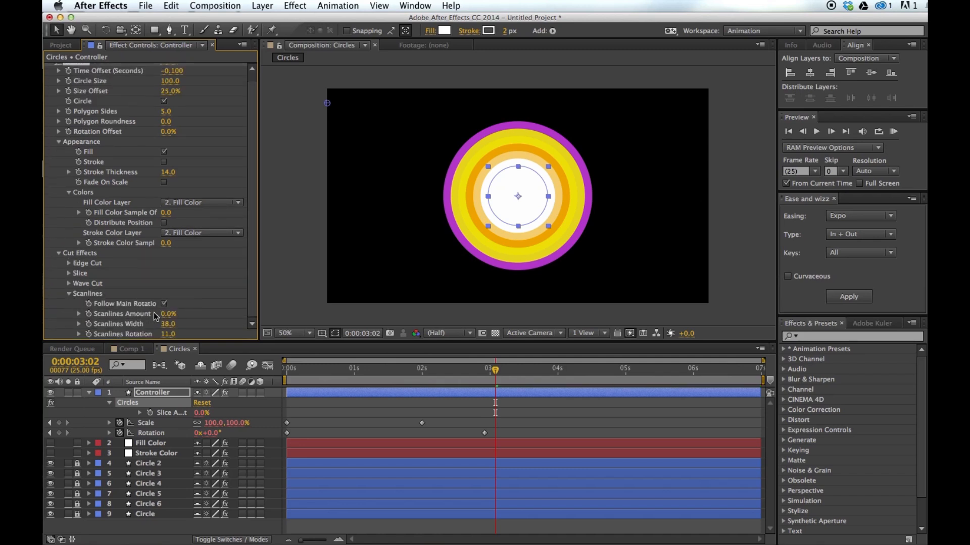
{"action": "left_click_drag", "start_coordinate": [168, 313], "coordinate": [182, 314]}
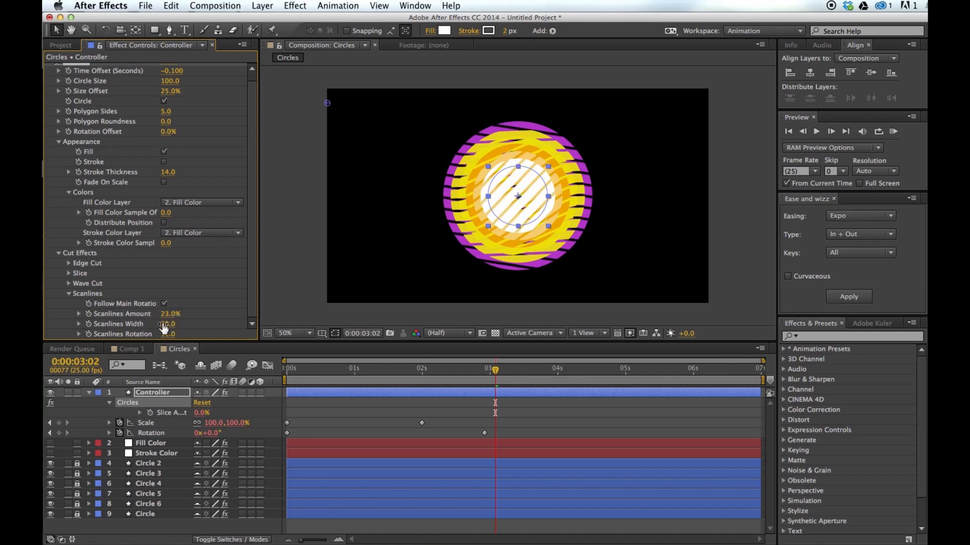
{"action": "left_click", "coordinate": [167, 334]}
{"action": "key", "text": "period"}
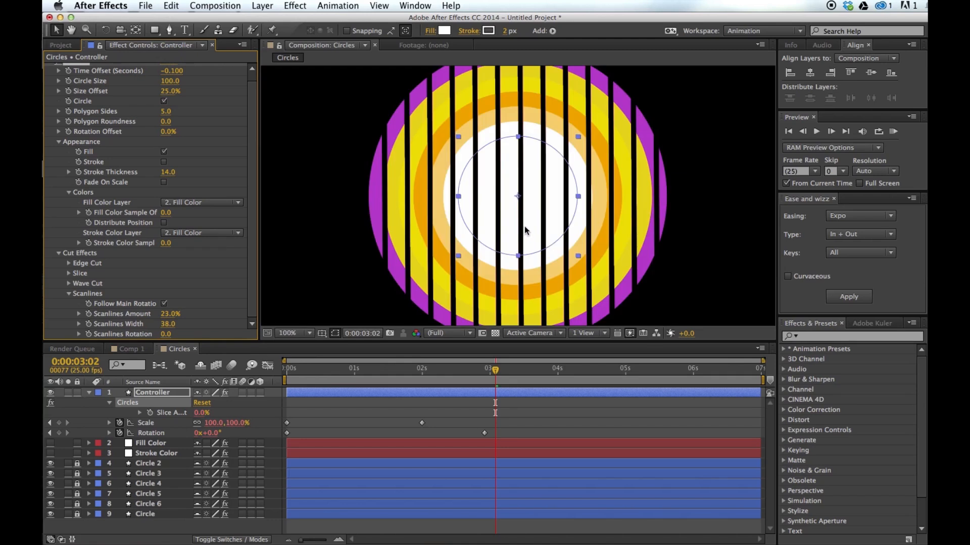
{"action": "left_click_drag", "start_coordinate": [167, 329], "coordinate": [188, 314]}
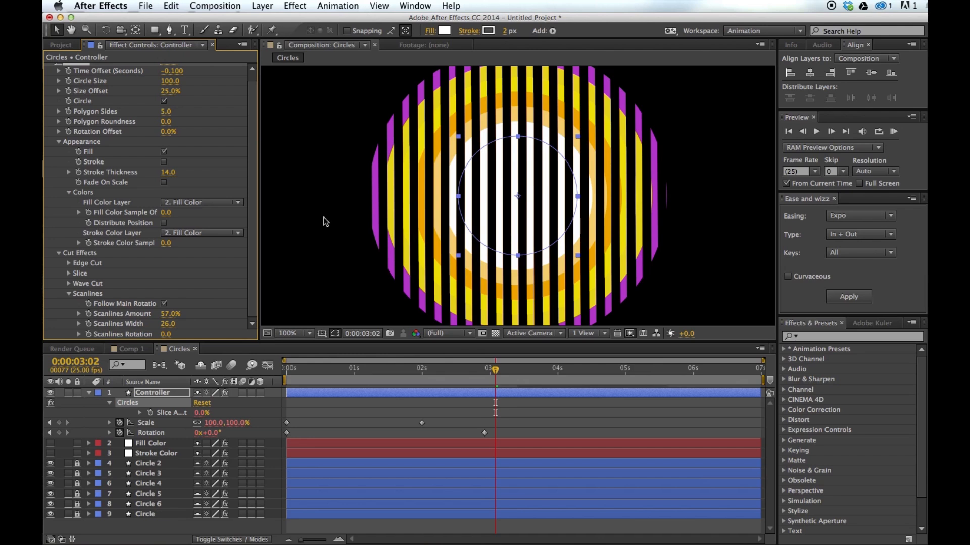
Set the Scanlines Amount to 25% and Scanlines Rotation to 11, with the composition view back at 50%
{"action": "left_click_drag", "start_coordinate": [164, 337], "coordinate": [152, 320]}
{"action": "key", "text": "comma"}
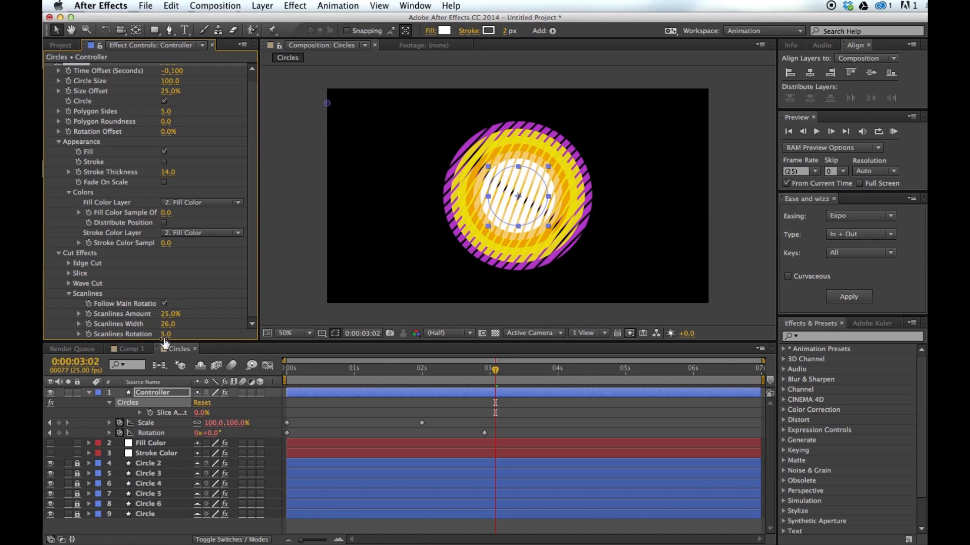
{"action": "left_click_drag", "start_coordinate": [164, 338], "coordinate": [169, 336]}
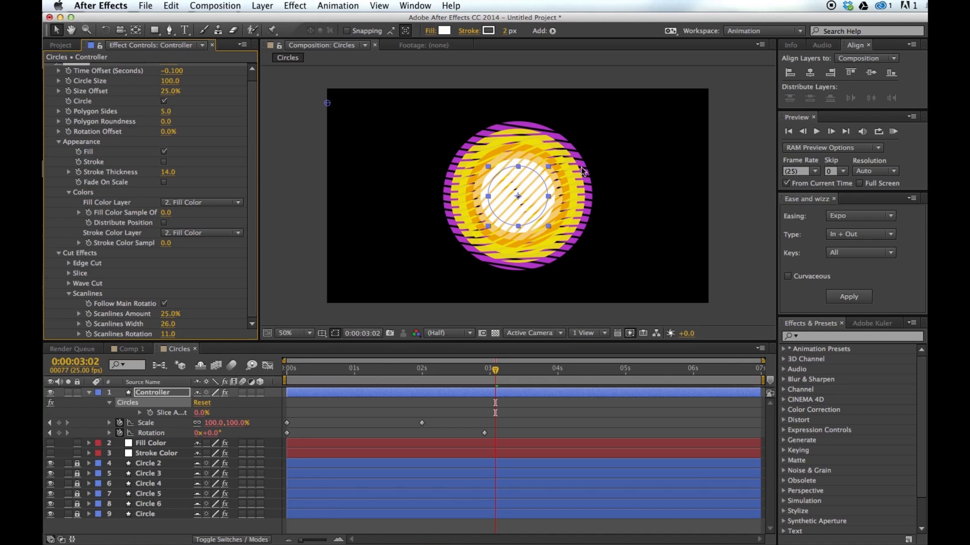
Disable Follow Main Rotation for the Scanlines and turn off the Circle option to switch the shapes to polygons
{"action": "mouse_move", "coordinate": [468, 370]}
{"action": "left_mouse_down"}
{"action": "mouse_move", "coordinate": [319, 372]}
{"action": "mouse_move", "coordinate": [500, 372]}
{"action": "mouse_move", "coordinate": [352, 368]}
{"action": "mouse_move", "coordinate": [455, 368]}
{"action": "left_mouse_up"}
{"action": "left_click", "coordinate": [164, 303]}
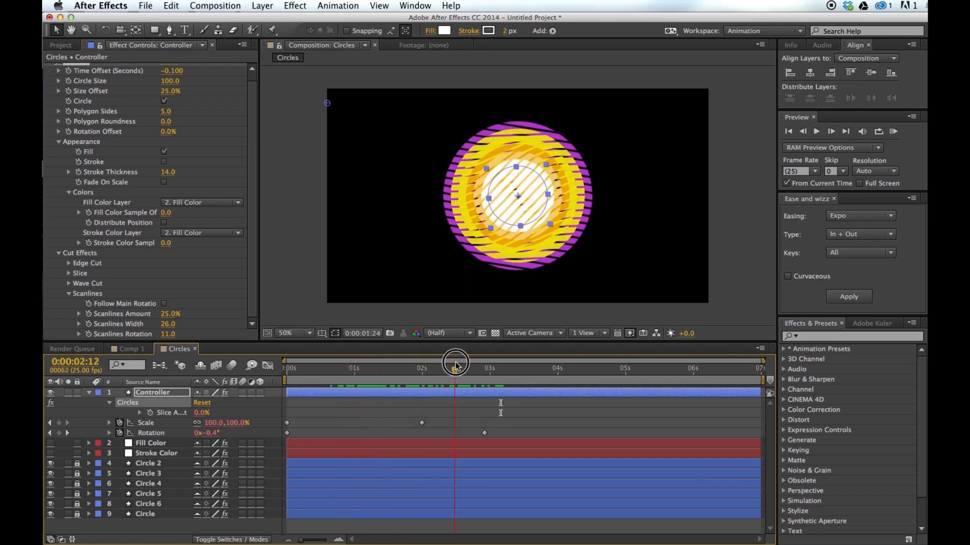
{"action": "scroll", "coordinate": [177, 171], "scroll_direction": "up", "scroll_amount": 1}
{"action": "left_click", "coordinate": [163, 108]}
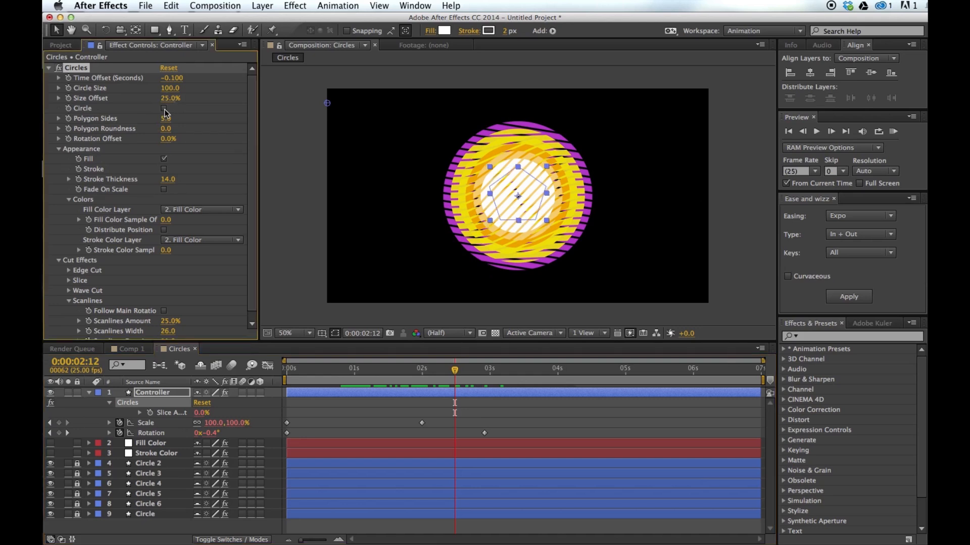
Play a RAM preview of the polygon animation from 0:00:00:18
{"action": "left_click_drag", "start_coordinate": [437, 379], "coordinate": [335, 376]}
{"action": "left_click", "coordinate": [892, 132]}
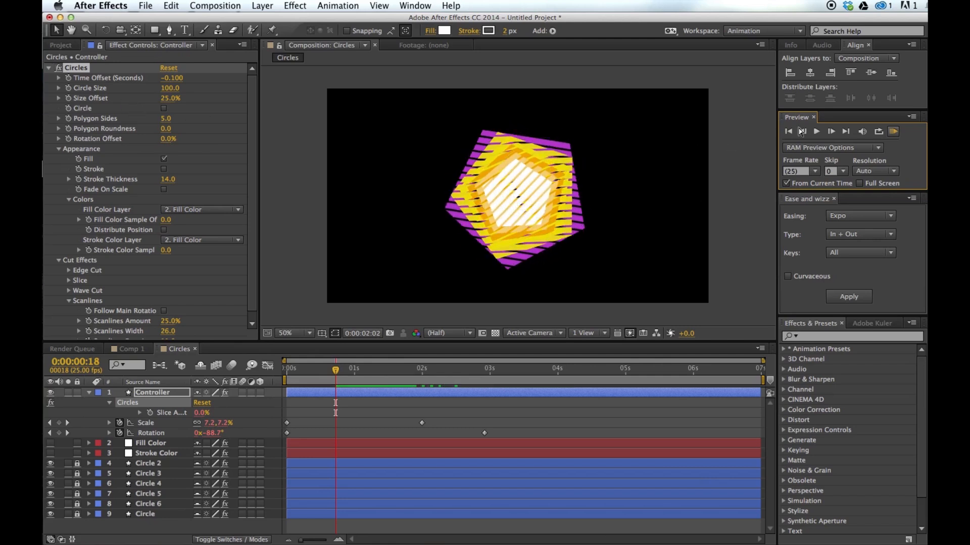
{"action": "left_click", "coordinate": [894, 133]}
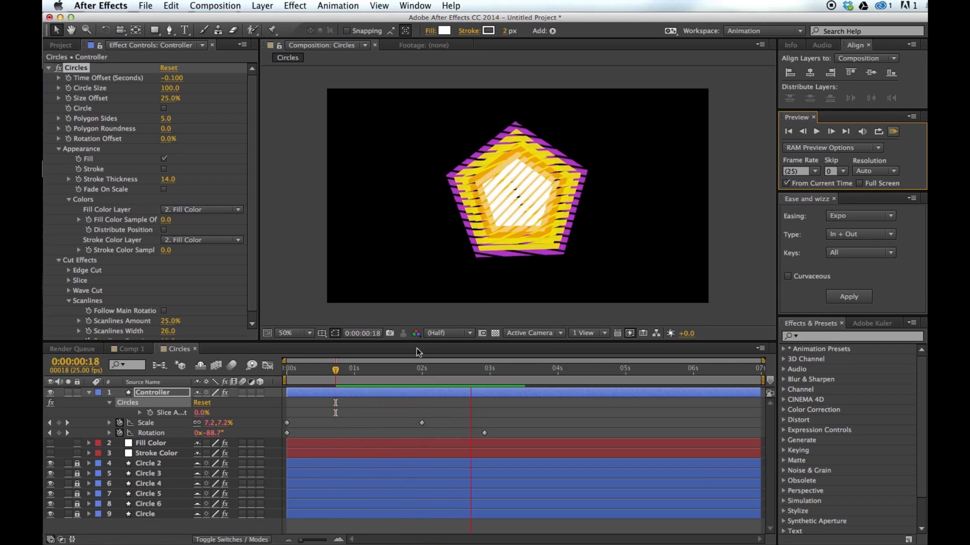
Set the Scanlines Amount to 0% at 0:00:03:02, then scrub the animation and leave the playhead at 0:00:02:23
{"action": "left_click_drag", "start_coordinate": [444, 373], "coordinate": [495, 383]}
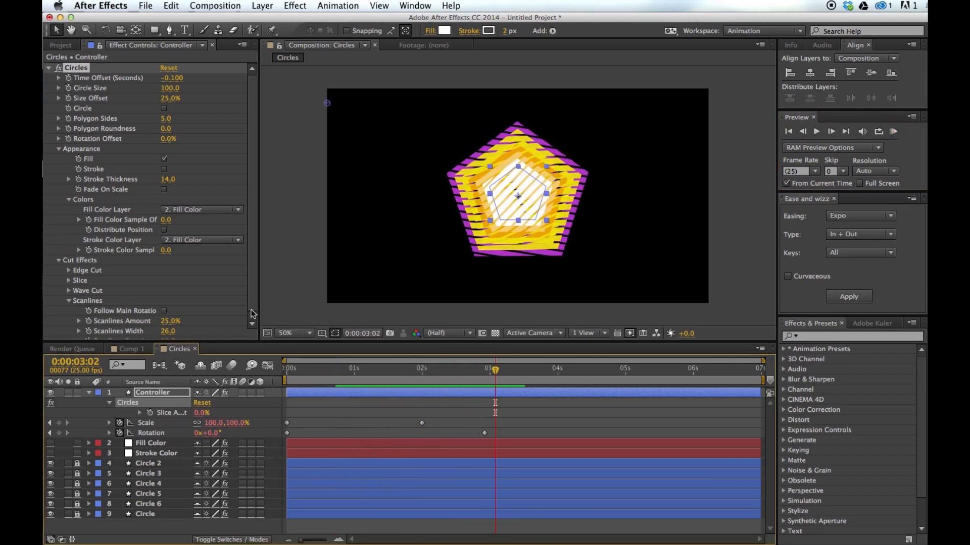
{"action": "scroll", "coordinate": [135, 266], "scroll_direction": "down", "scroll_amount": 1}
{"action": "left_click", "coordinate": [69, 294]}
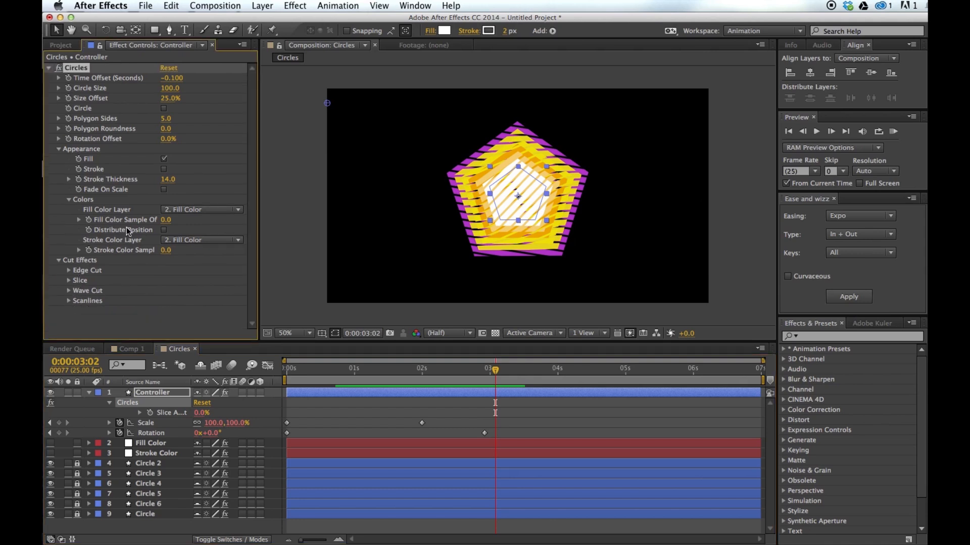
{"action": "left_click", "coordinate": [67, 300]}
{"action": "left_click", "coordinate": [162, 313]}
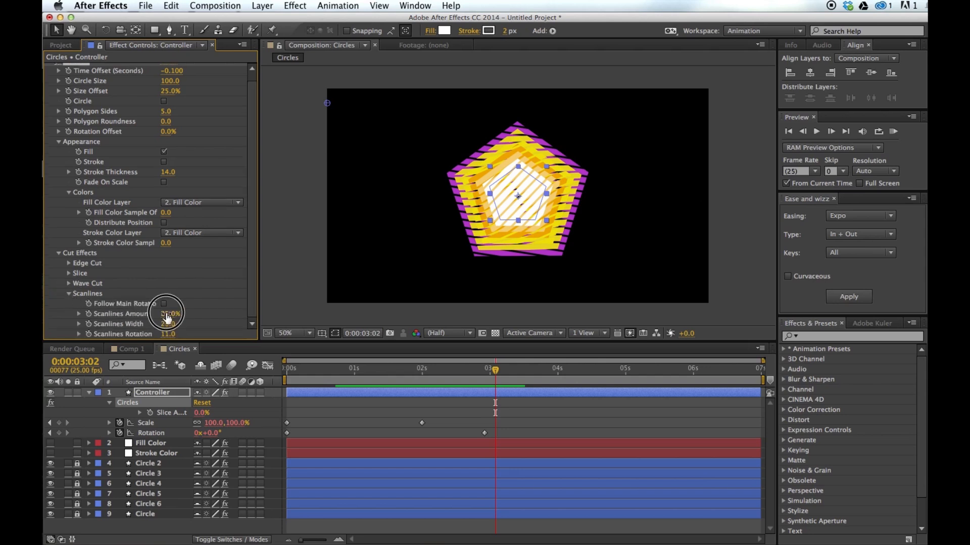
{"action": "type", "text": "0"}
{"action": "key", "text": "Return"}
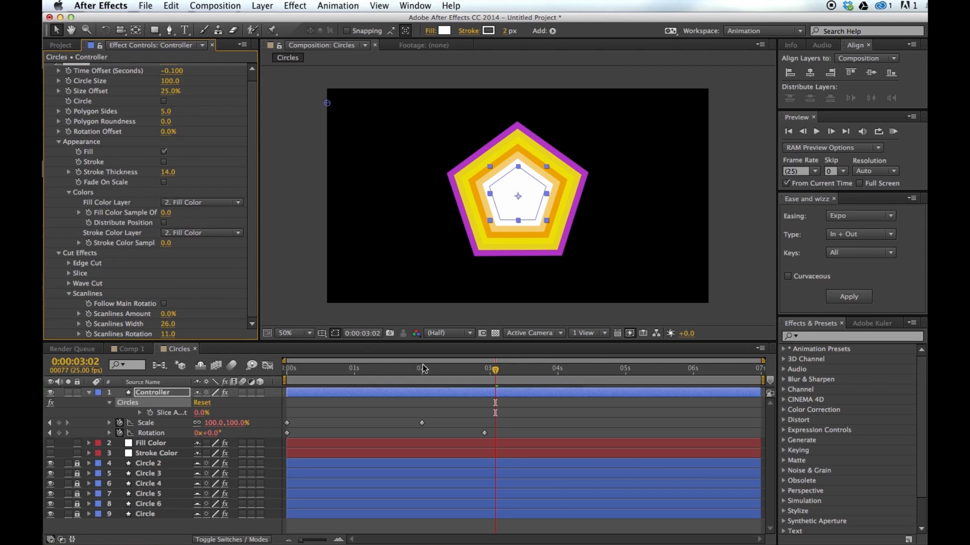
{"action": "left_click_drag", "start_coordinate": [455, 367], "coordinate": [506, 371]}
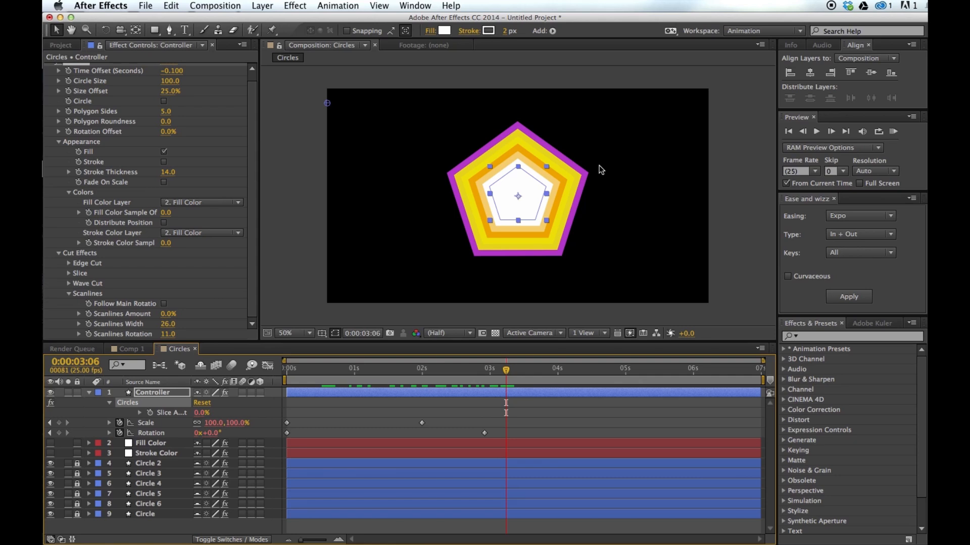
{"action": "mouse_move", "coordinate": [498, 374]}
{"action": "left_mouse_down"}
{"action": "mouse_move", "coordinate": [361, 390]}
{"action": "mouse_move", "coordinate": [484, 384]}
{"action": "left_mouse_up"}
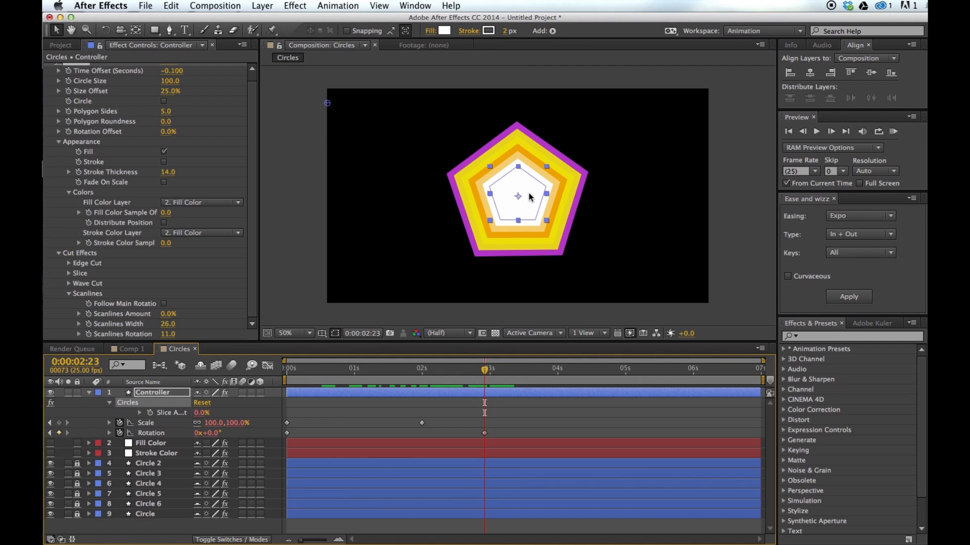